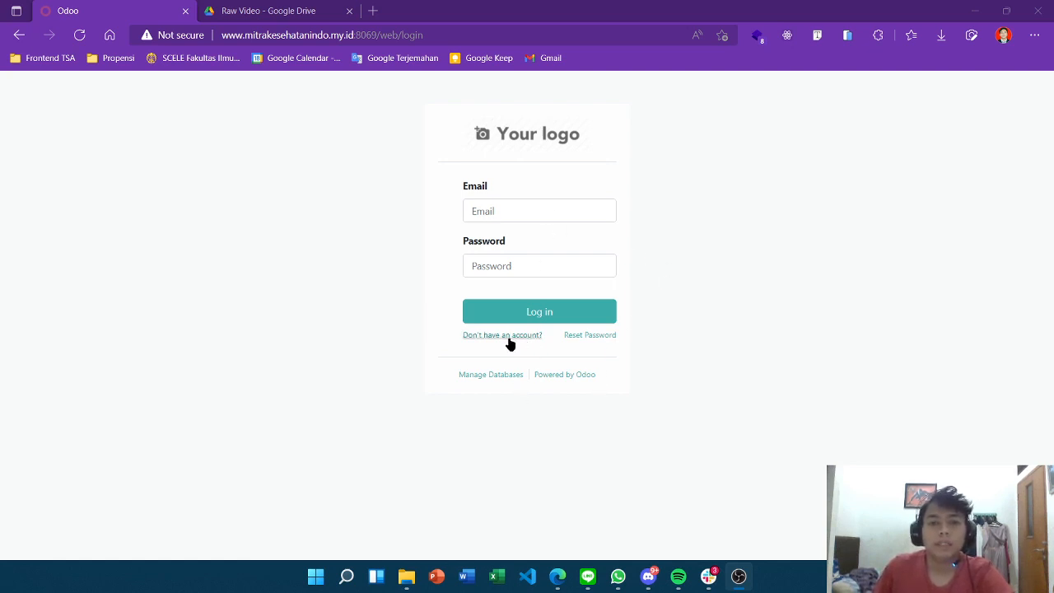
Log in to Odoo with the transport admin account's e-mail and password
click(527, 209)
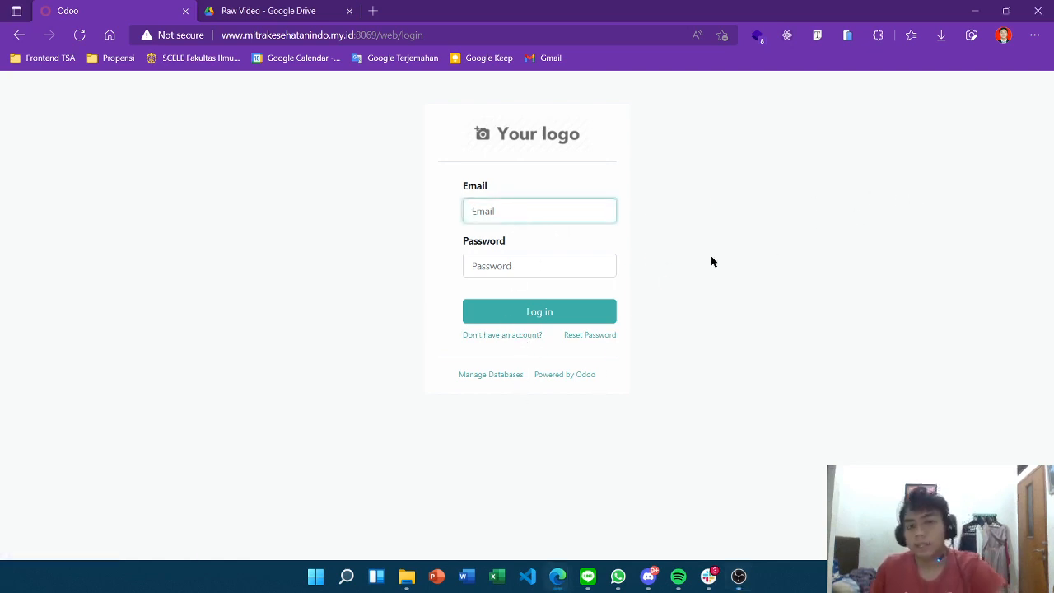
text(transport)
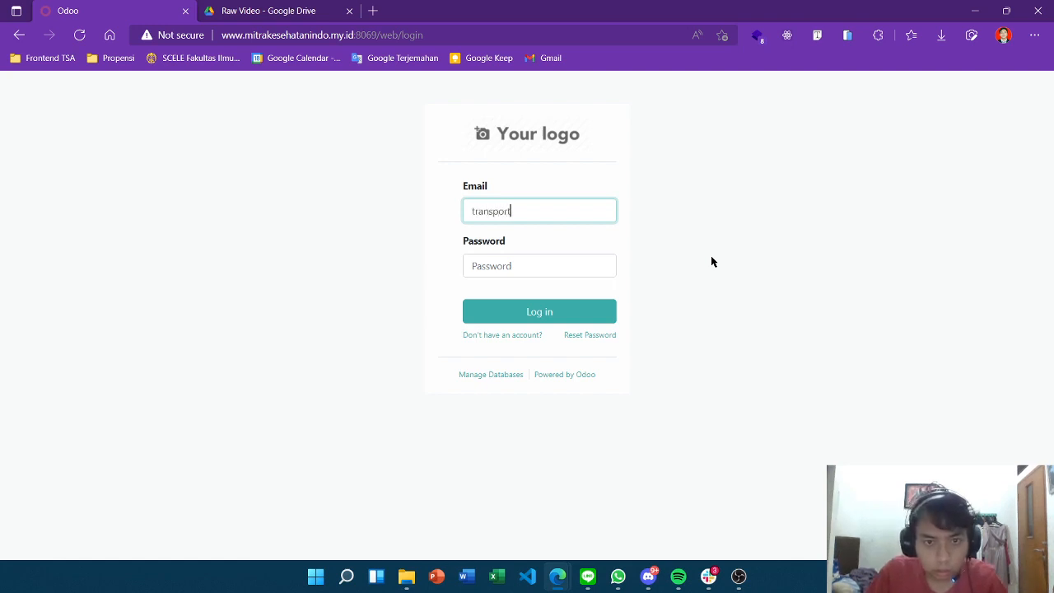
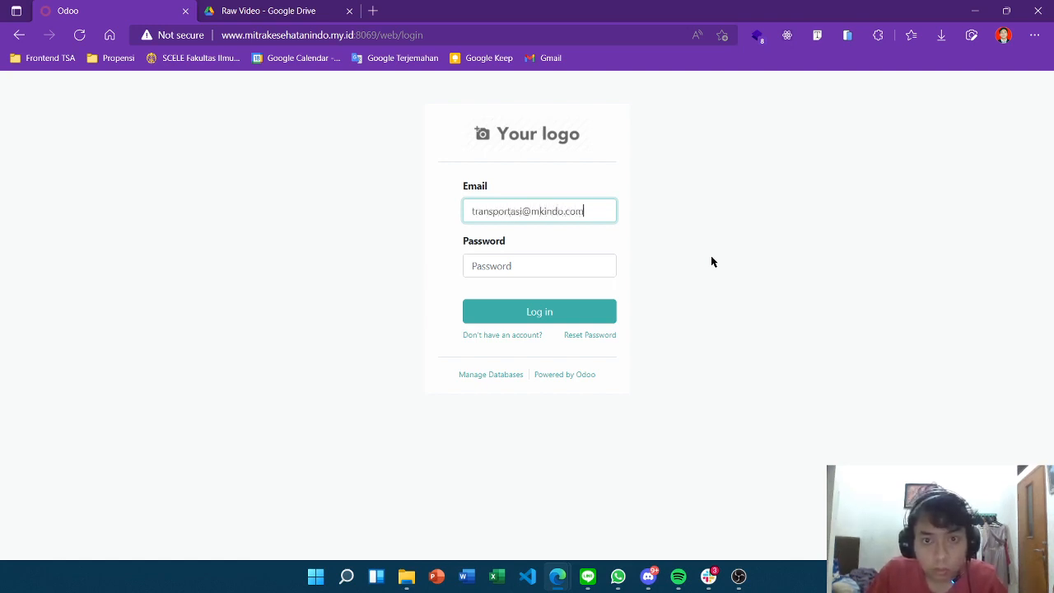
key(Tab)
text(**)
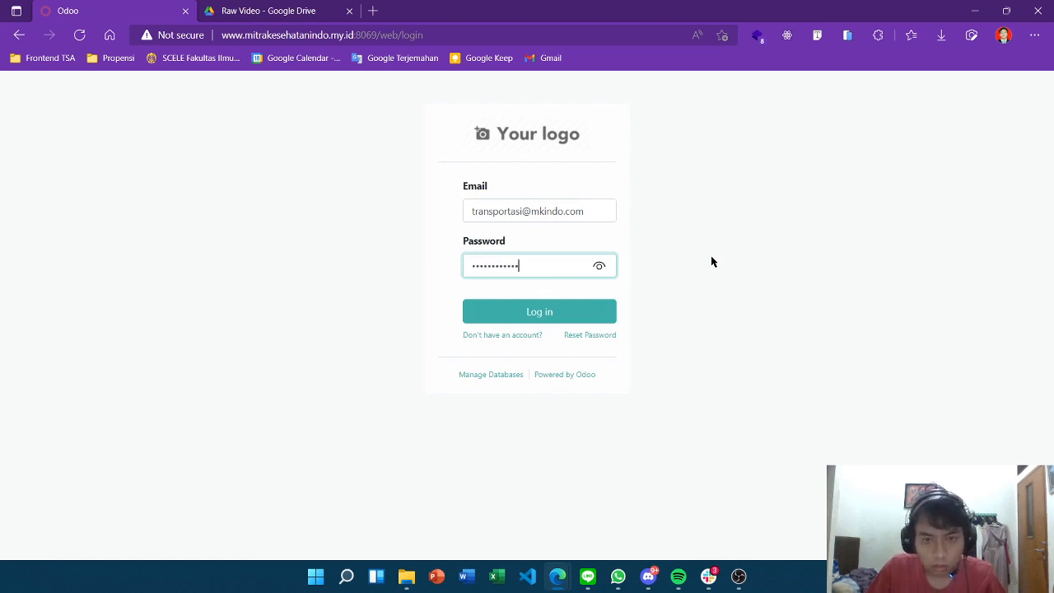
key(Return)
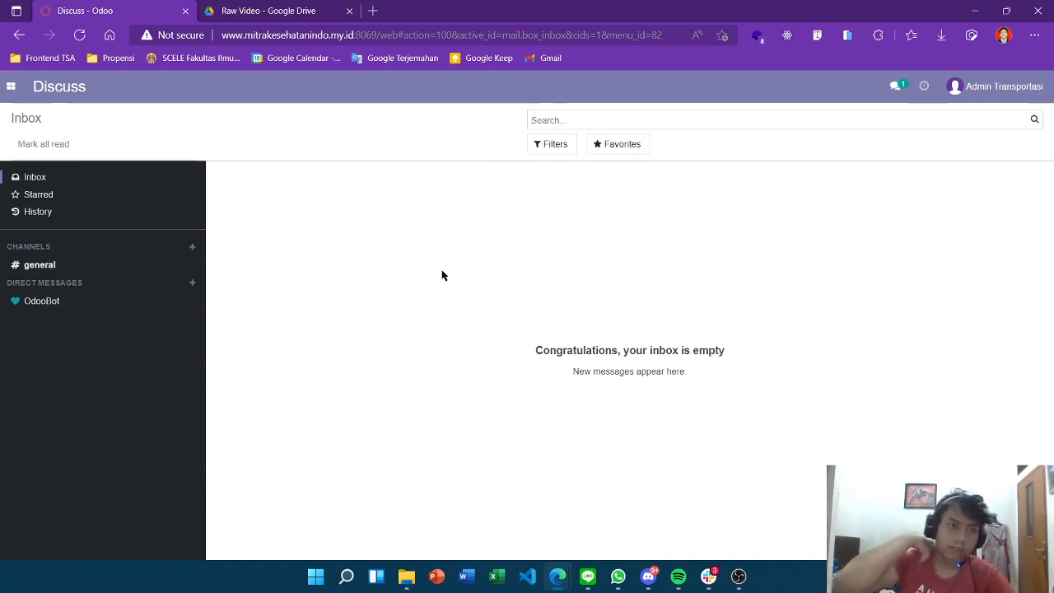
Switch to the Fleet app and reload its Vehicles kanban board
click(11, 87)
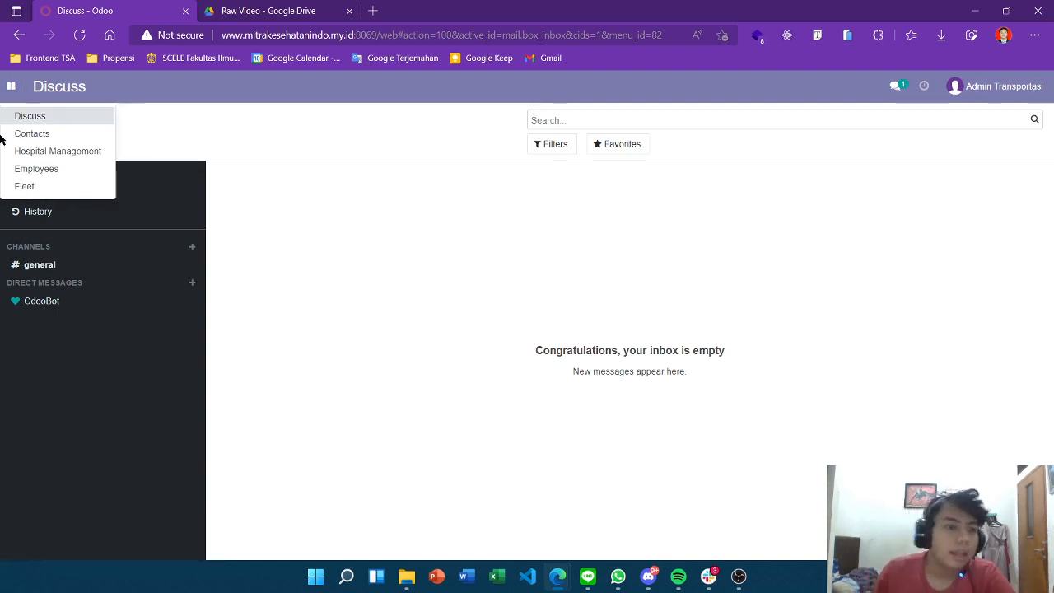
click(49, 184)
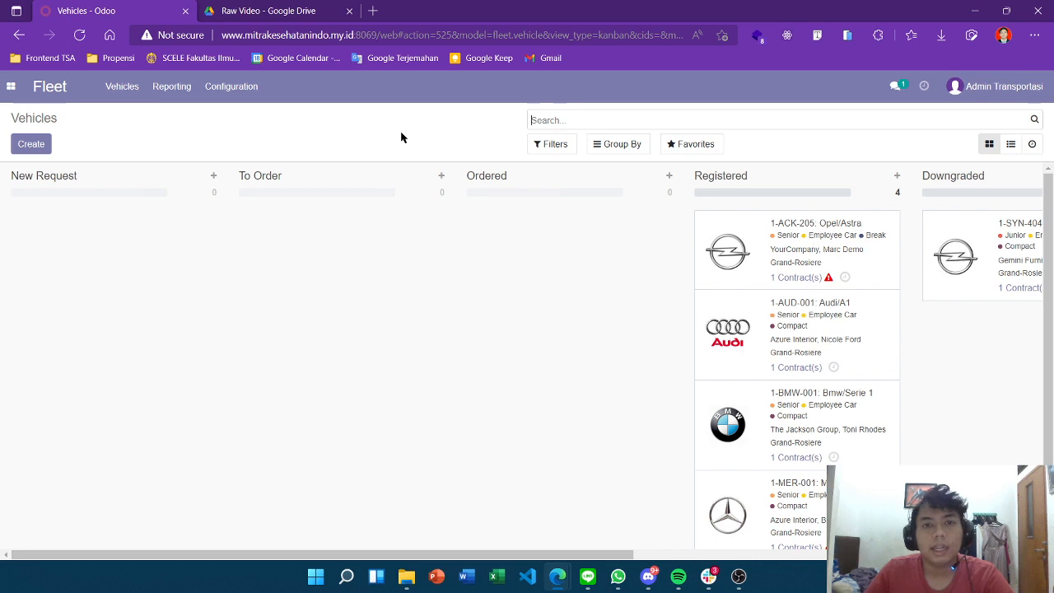
scroll(896, 276, down, 2)
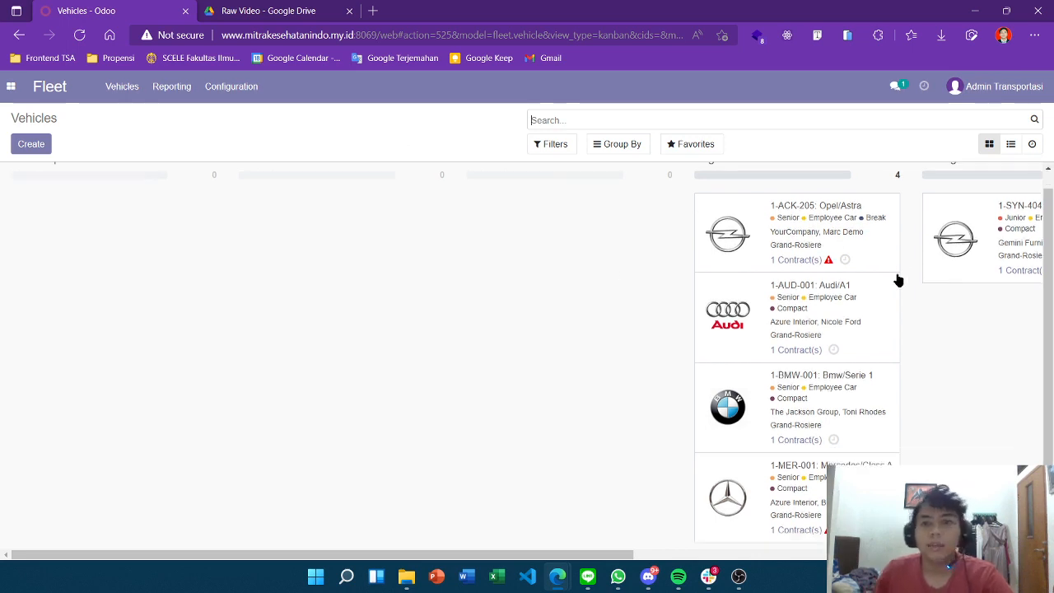
scroll(895, 276, up, 2)
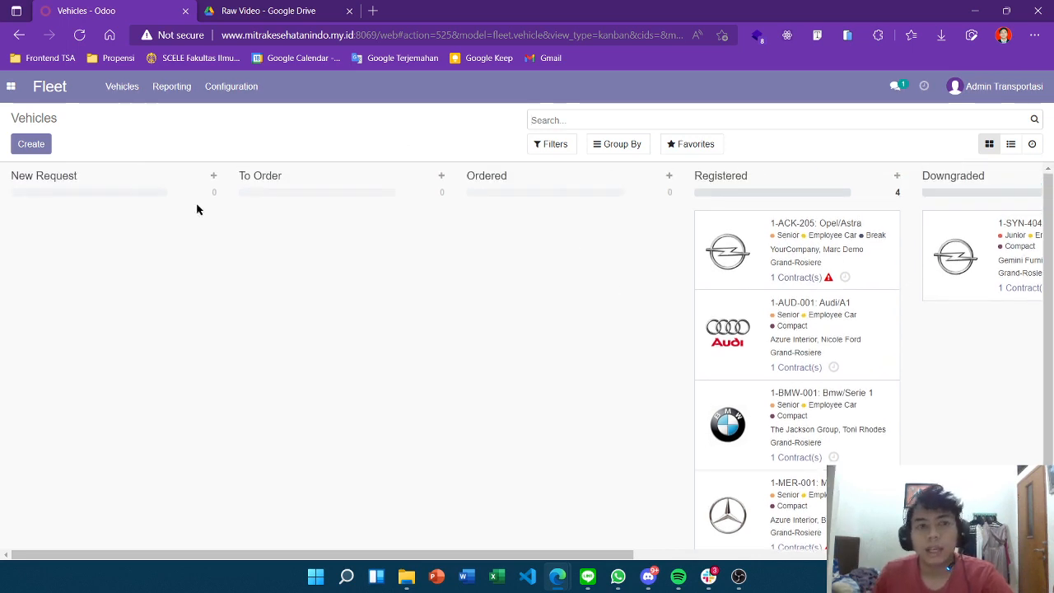
click(120, 90)
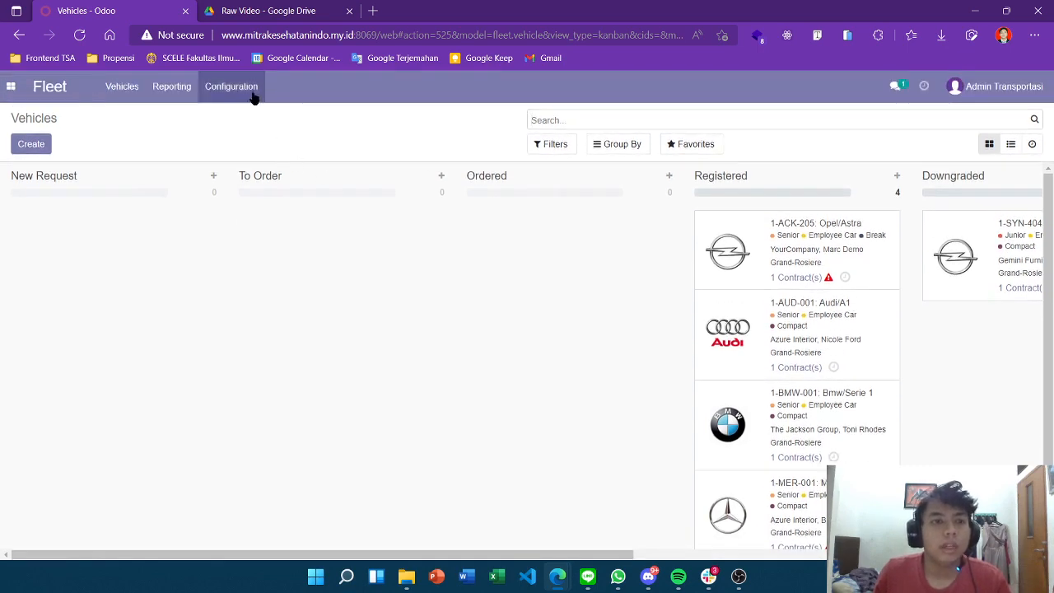
Show the Fleet Configuration menu with Manufacturers and Vehicles Model
click(249, 90)
scroll(815, 290, down, 1)
scroll(815, 290, up, 1)
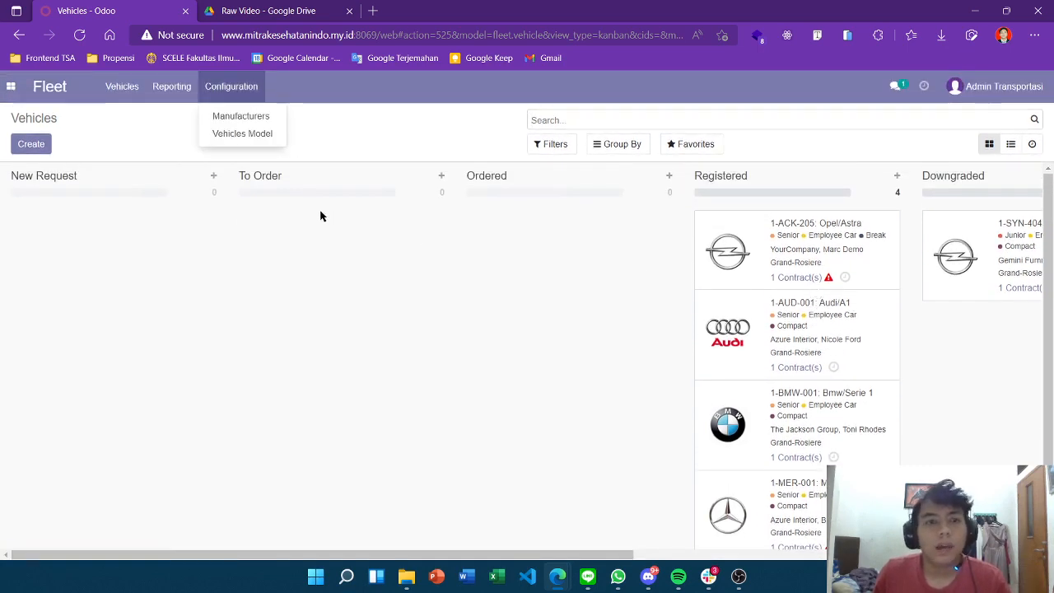
mouse_move(124, 92)
mouse_move(216, 99)
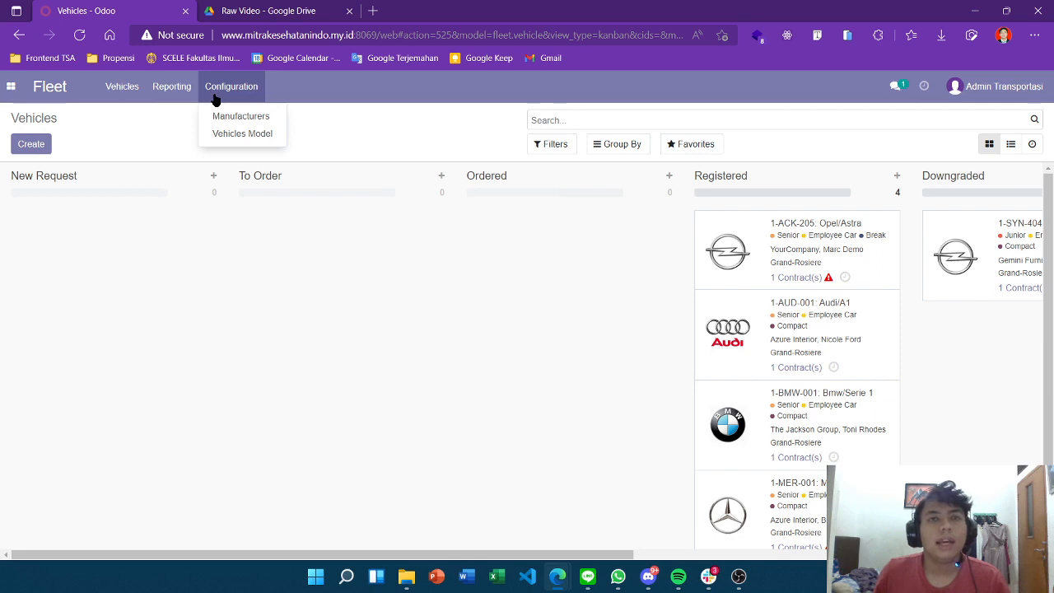
Open the Vehicles Model list, expand Suzuki, and start a new model named APV
click(230, 135)
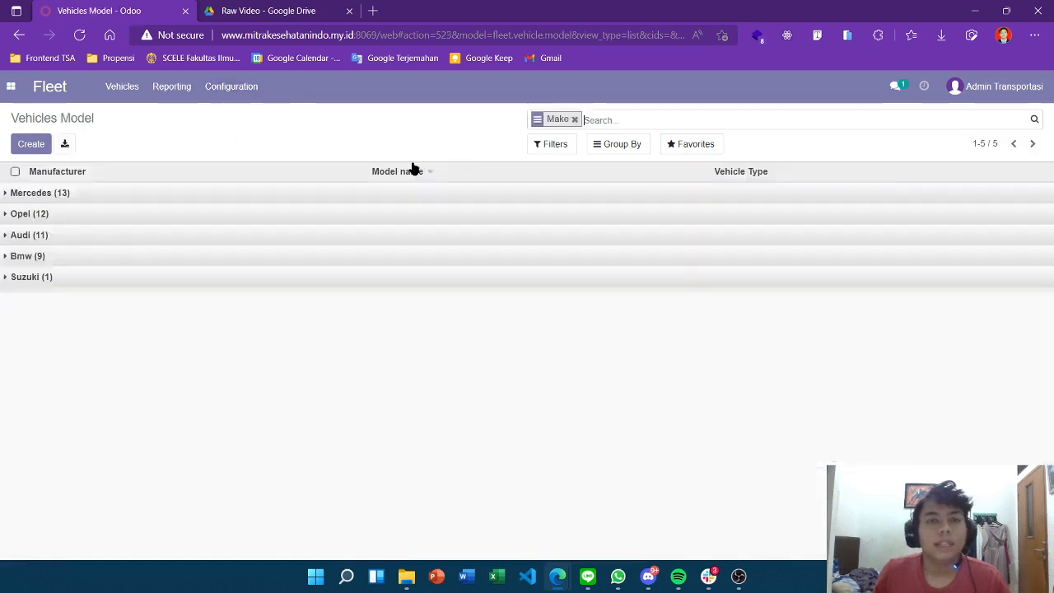
click(58, 280)
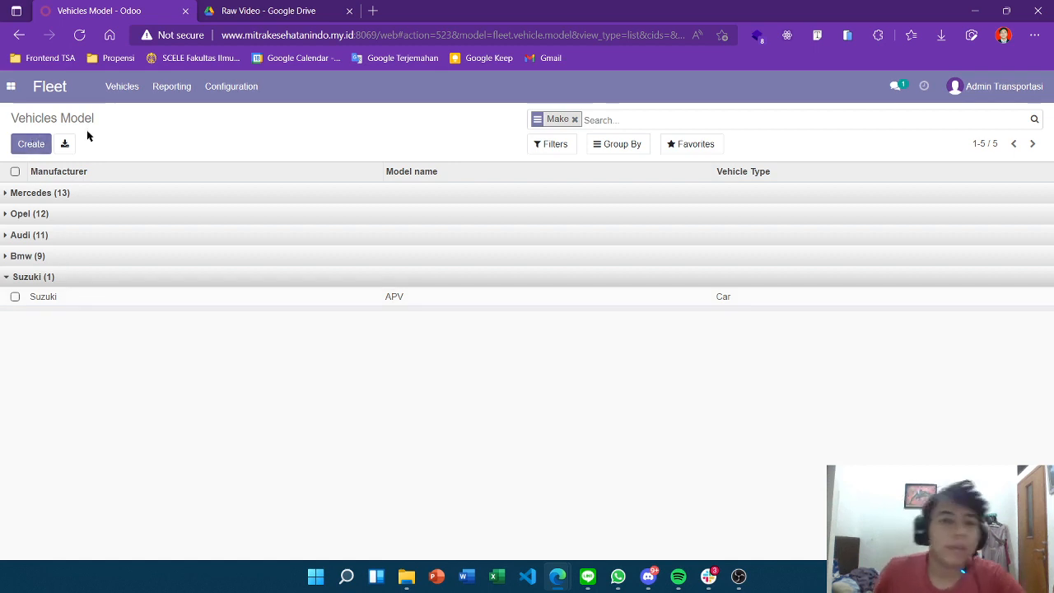
click(30, 143)
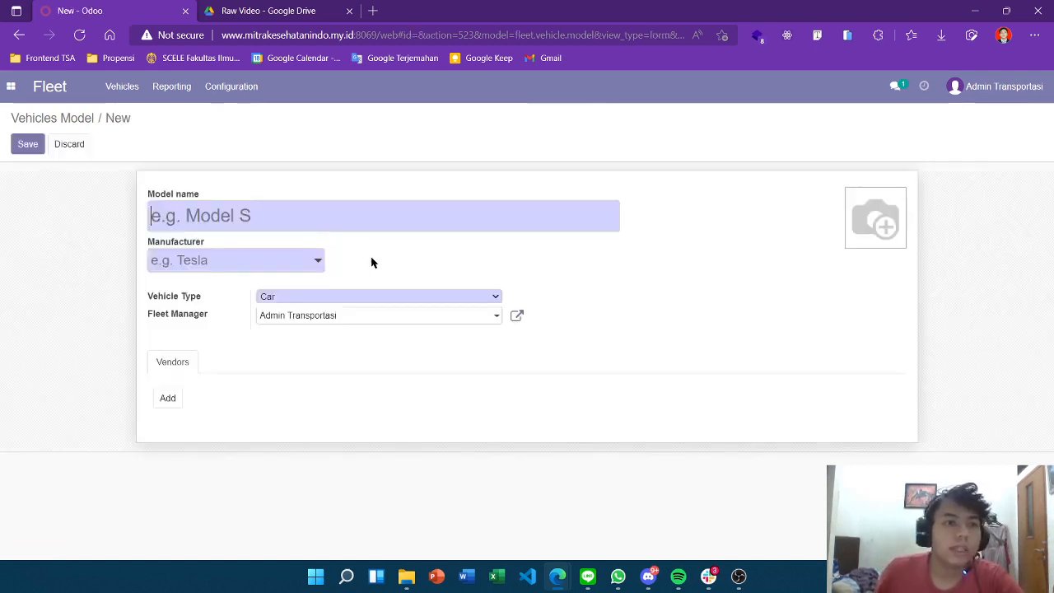
scroll(362, 256, down, 1)
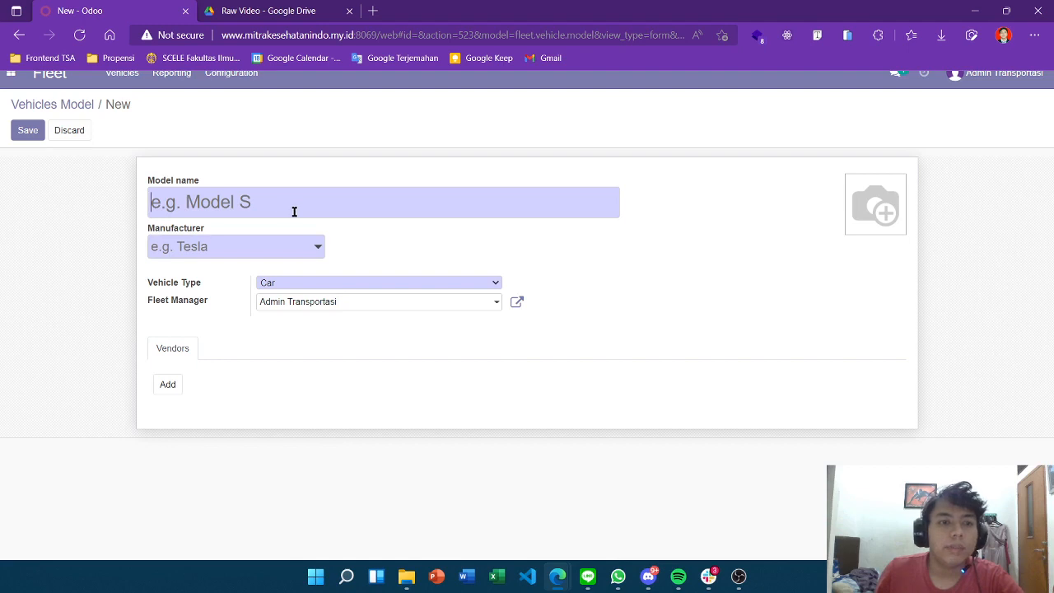
text(APV)
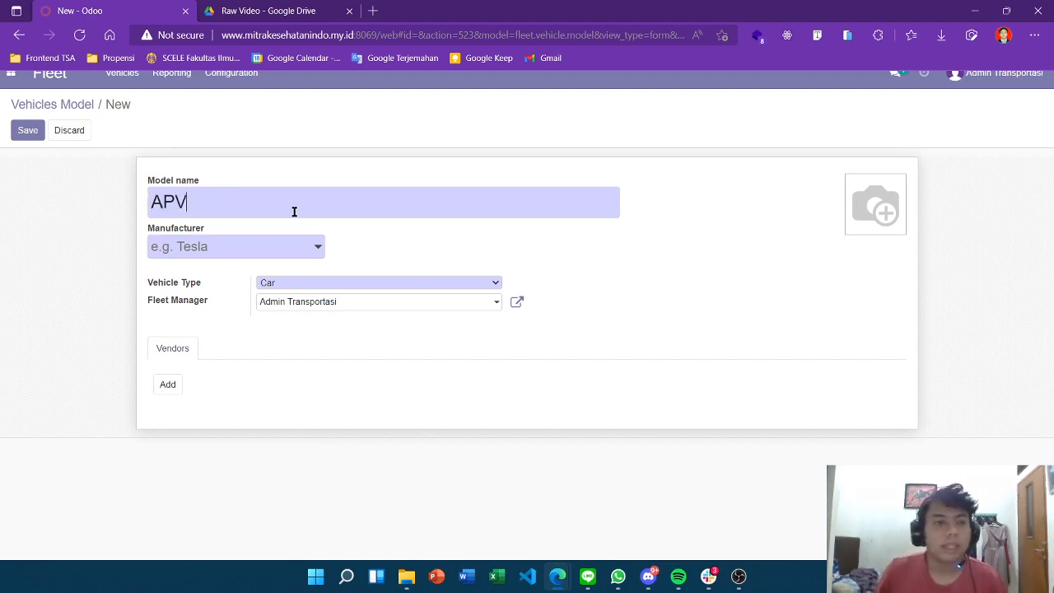
Set the draft's manufacturer to the existing Suzuki, type Car, then discard the duplicate
click(258, 251)
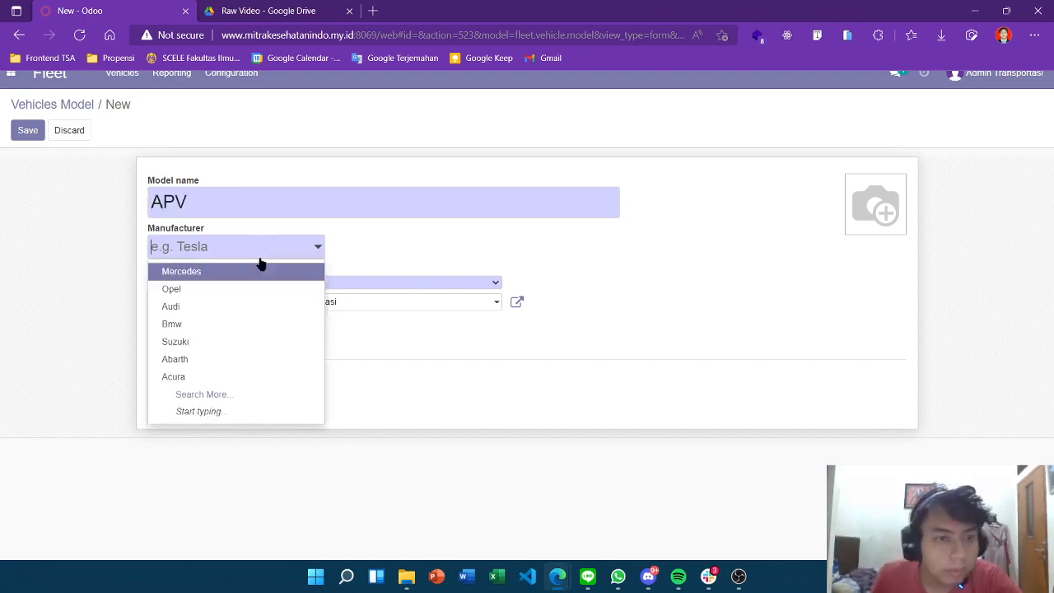
text(Suzuki)
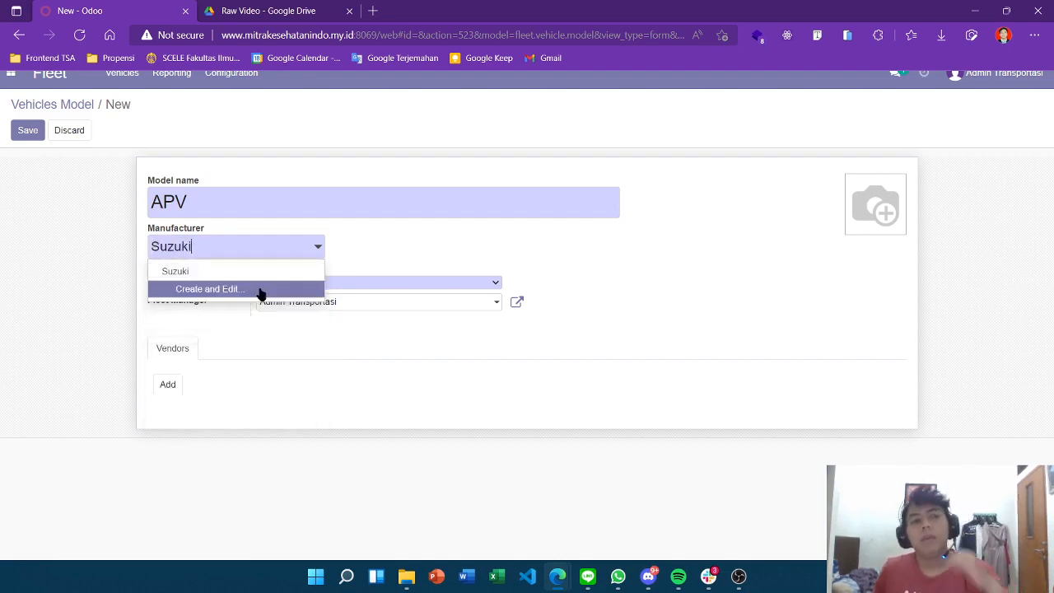
click(436, 256)
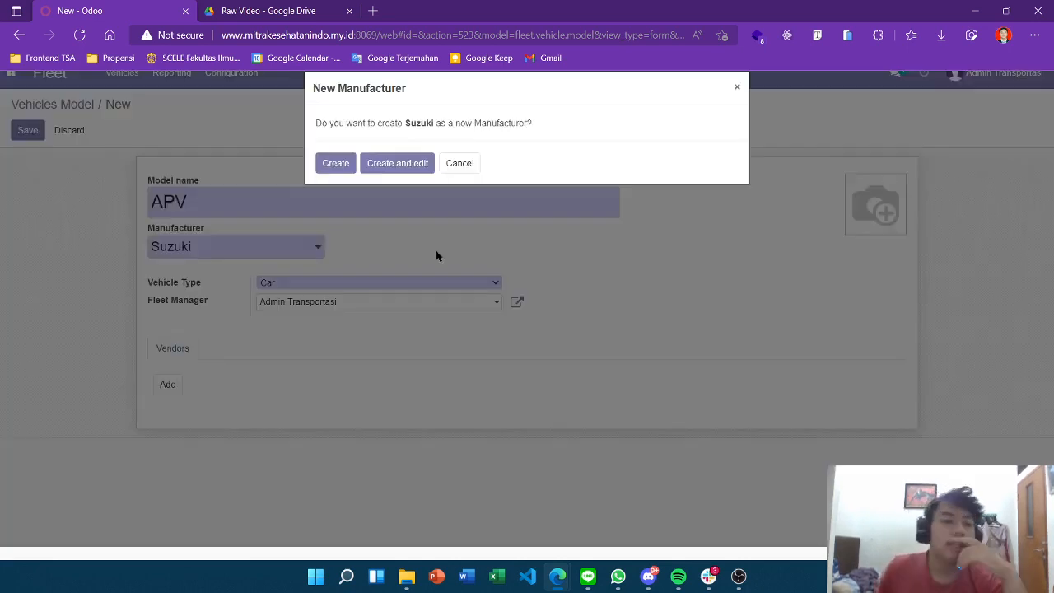
click(453, 163)
click(263, 248)
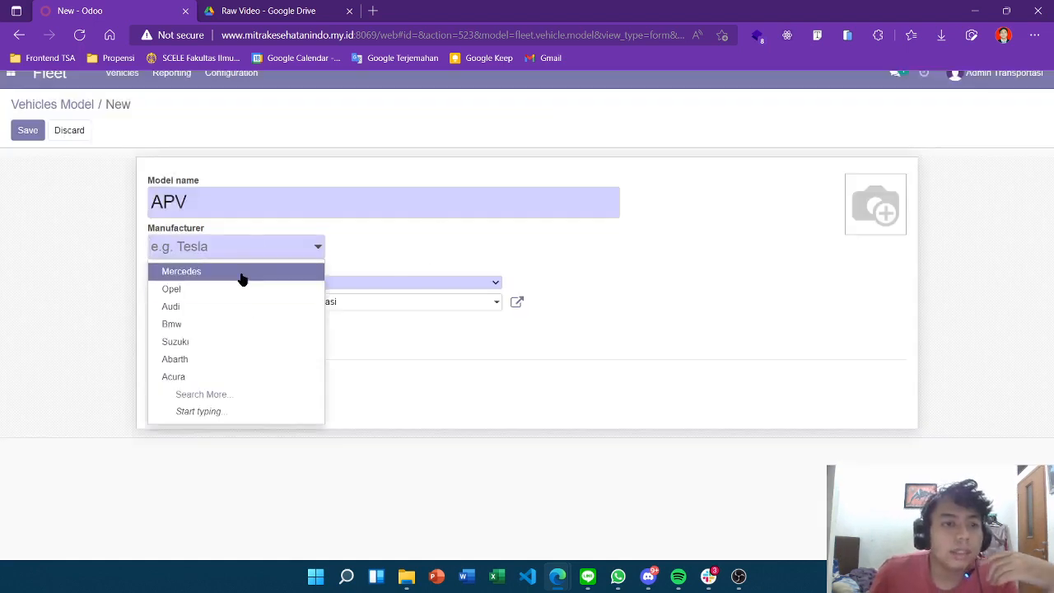
text(Su)
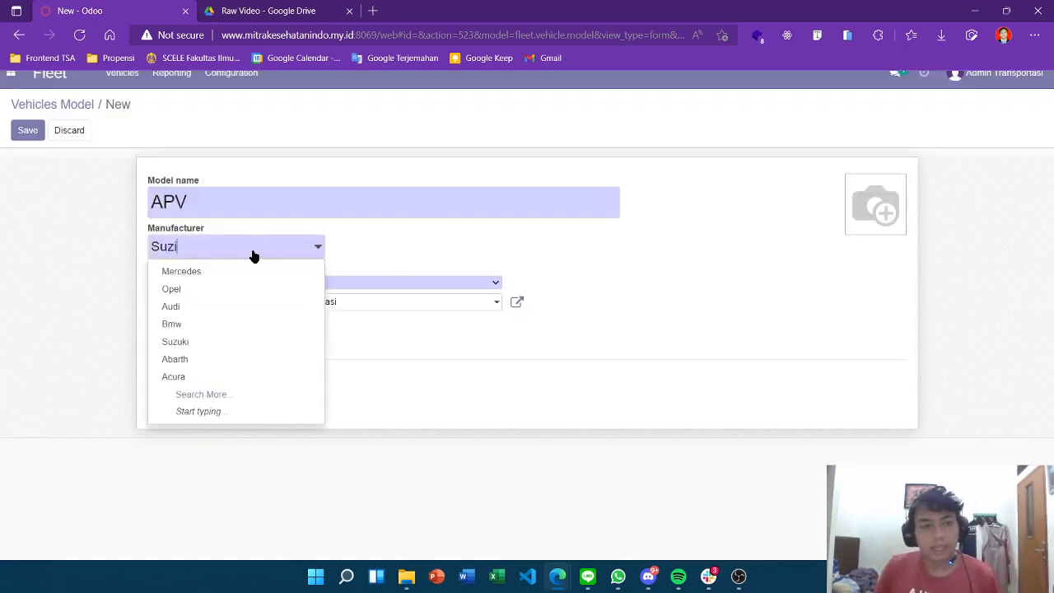
text(zuk)
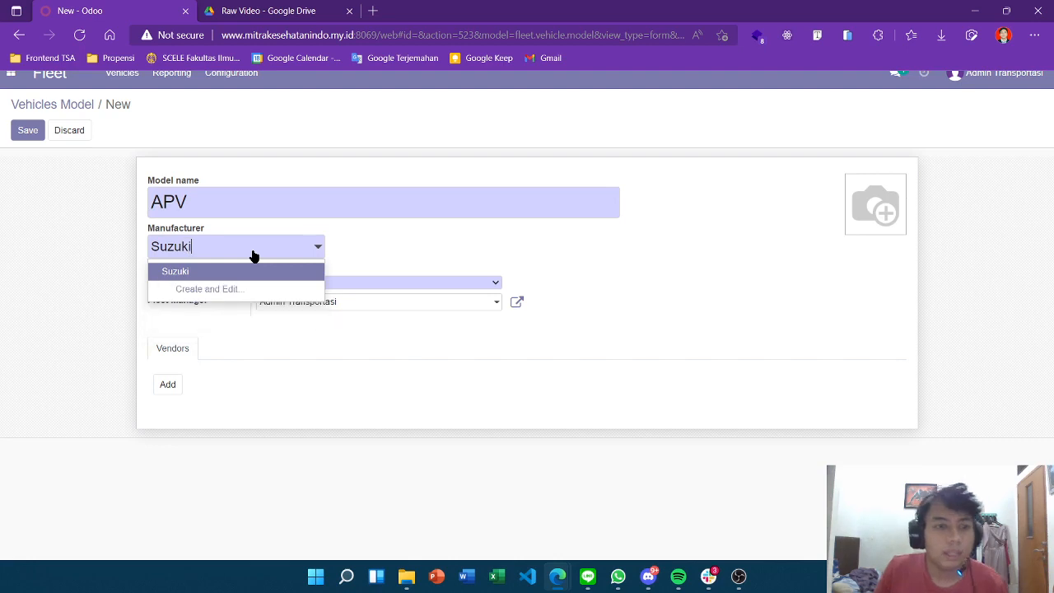
click(282, 273)
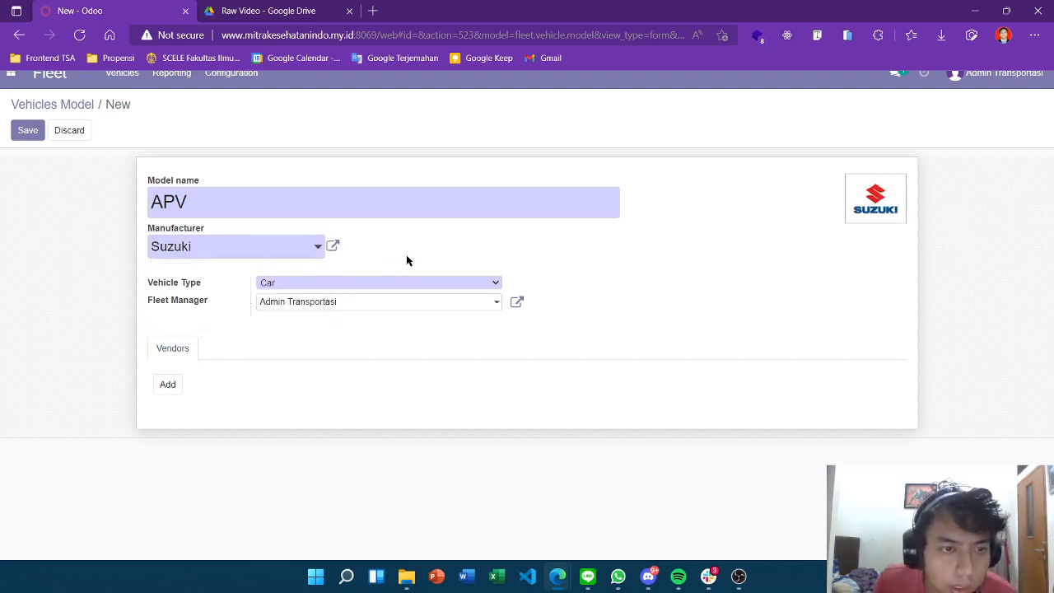
click(324, 283)
click(323, 283)
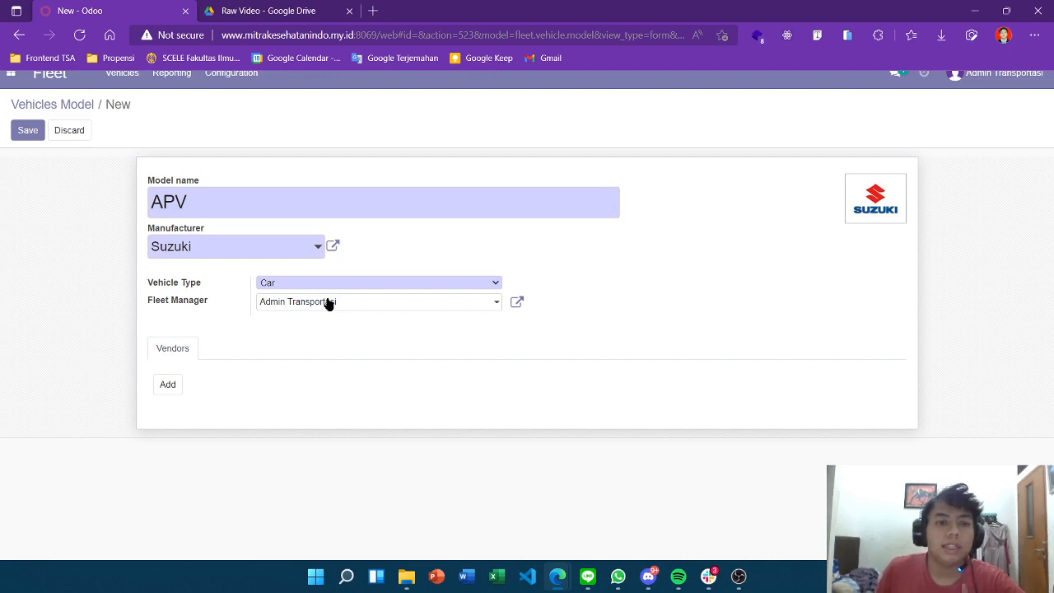
click(33, 104)
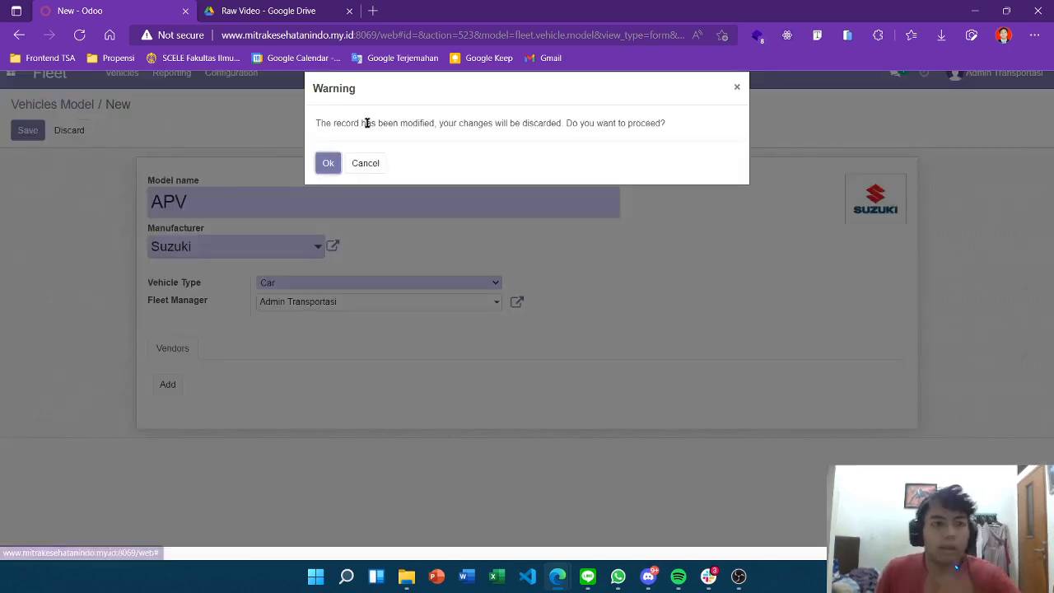
click(327, 163)
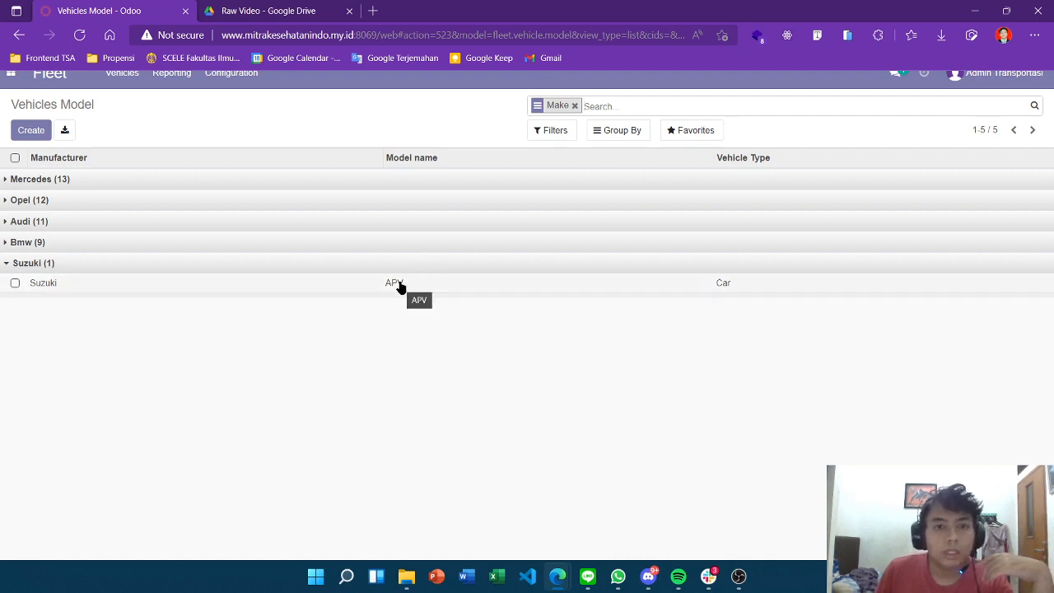
Reopen Vehicles Model and expand Suzuki to confirm its single APV model
click(236, 86)
click(239, 117)
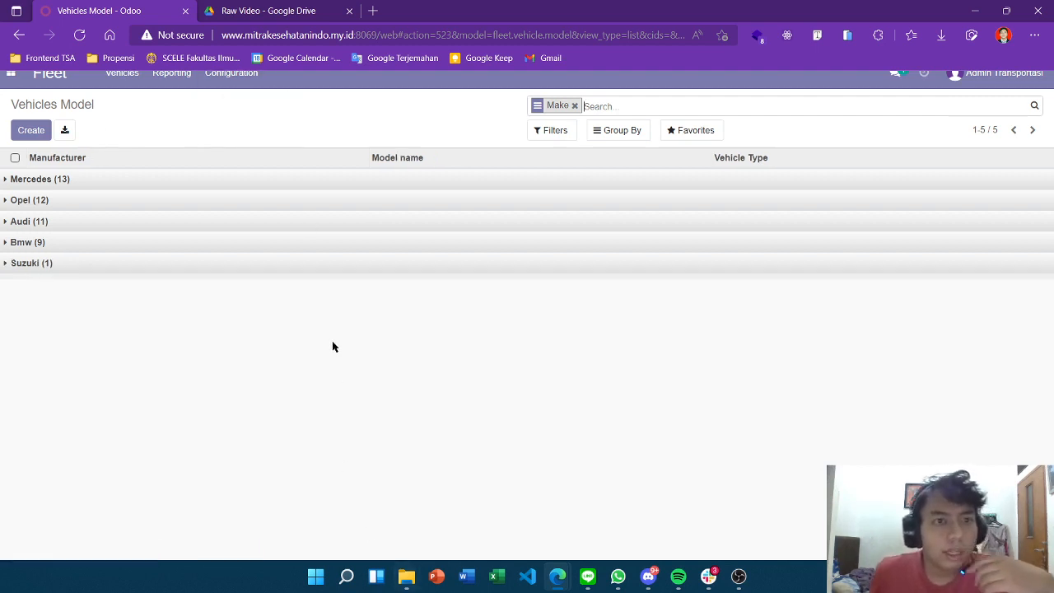
click(217, 76)
click(94, 269)
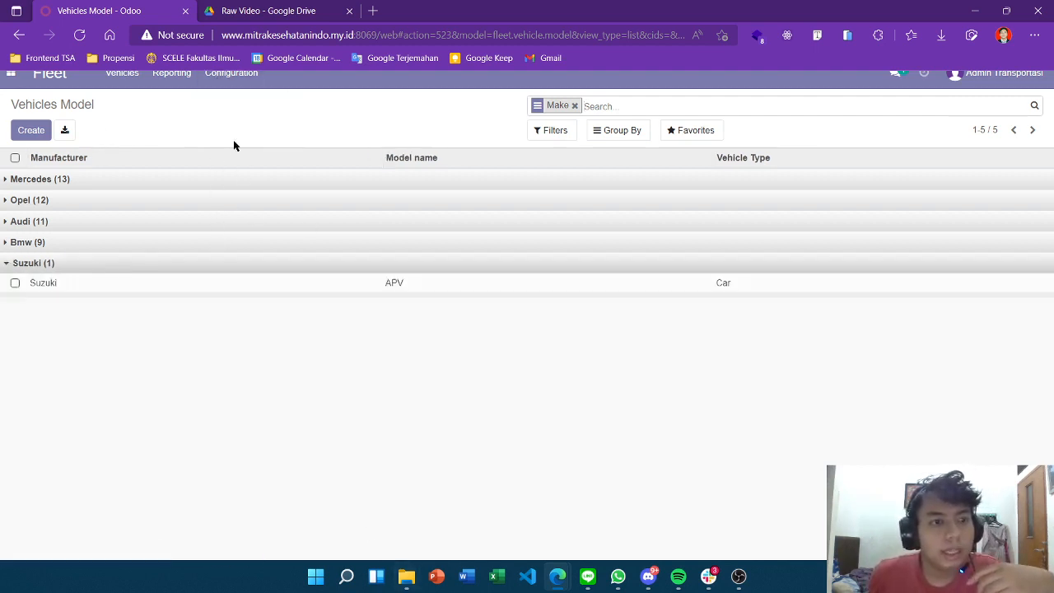
scroll(233, 115, up, 1)
Review the Manufacturers list under Fleet Configuration
click(227, 101)
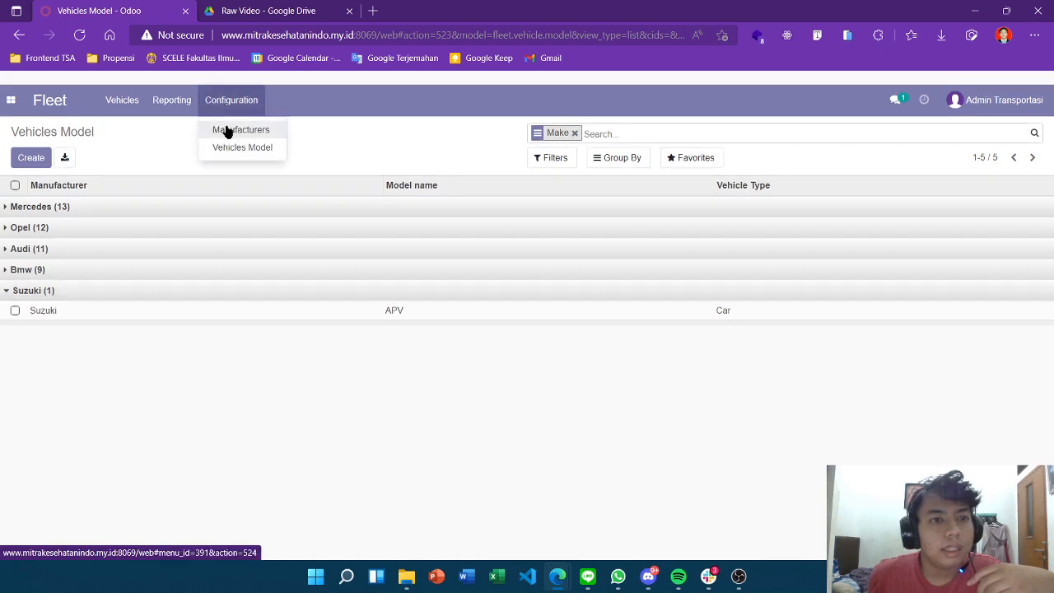
click(228, 131)
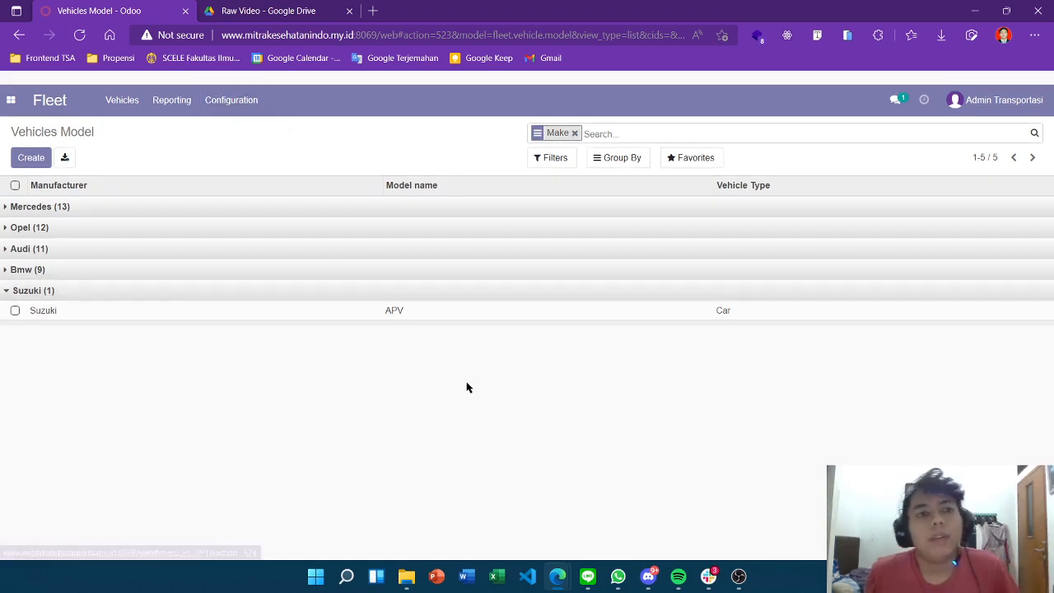
scroll(466, 385, down, 1)
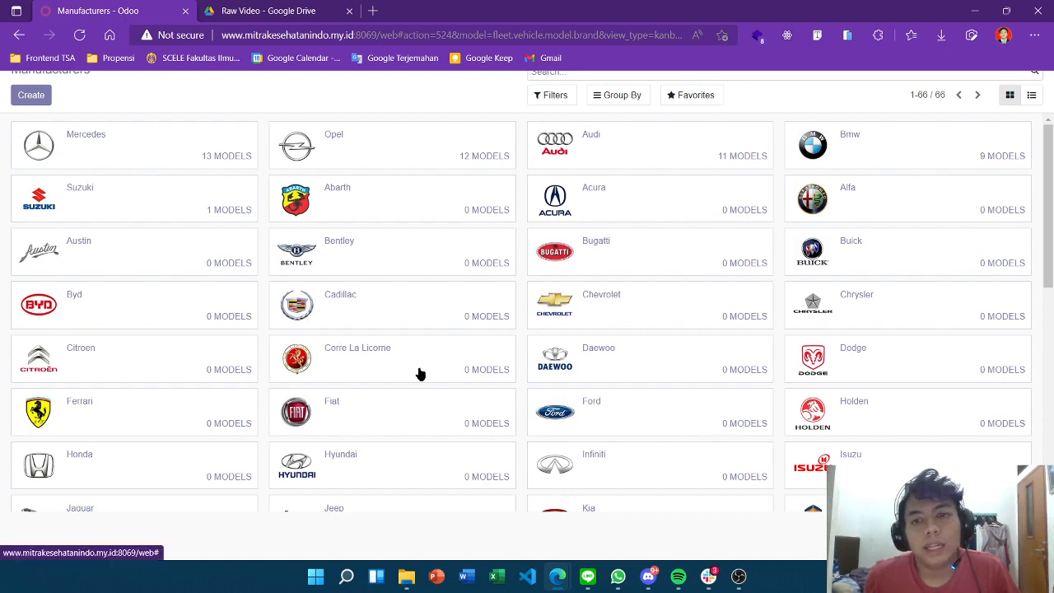
scroll(682, 404, down, 2)
scroll(683, 406, up, 2)
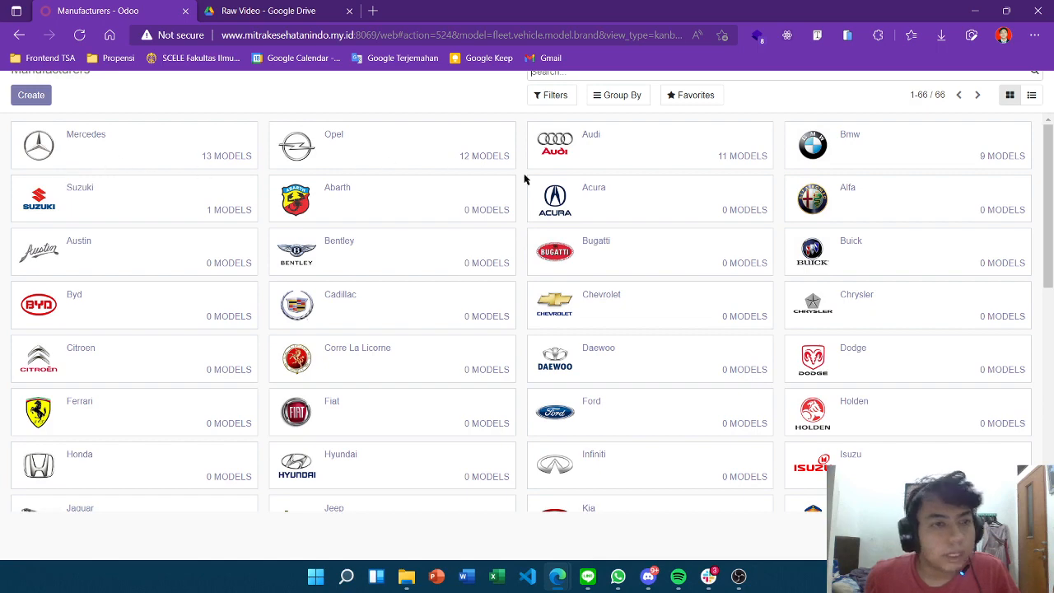
scroll(522, 176, down, 1)
scroll(94, 247, up, 1)
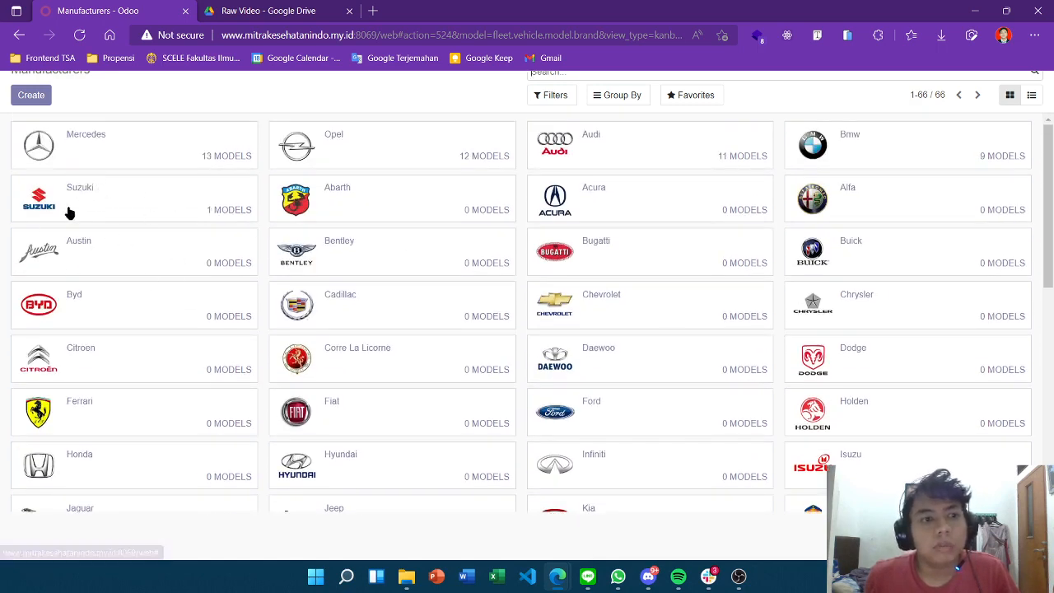
scroll(378, 156, up, 2)
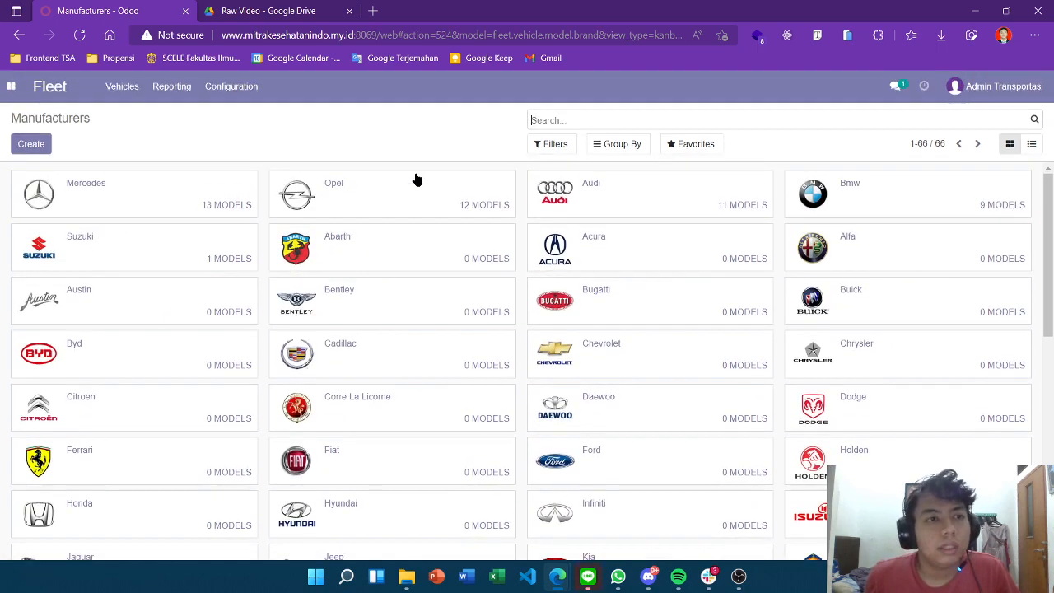
Go back to the Fleet Vehicles board
click(122, 134)
click(128, 164)
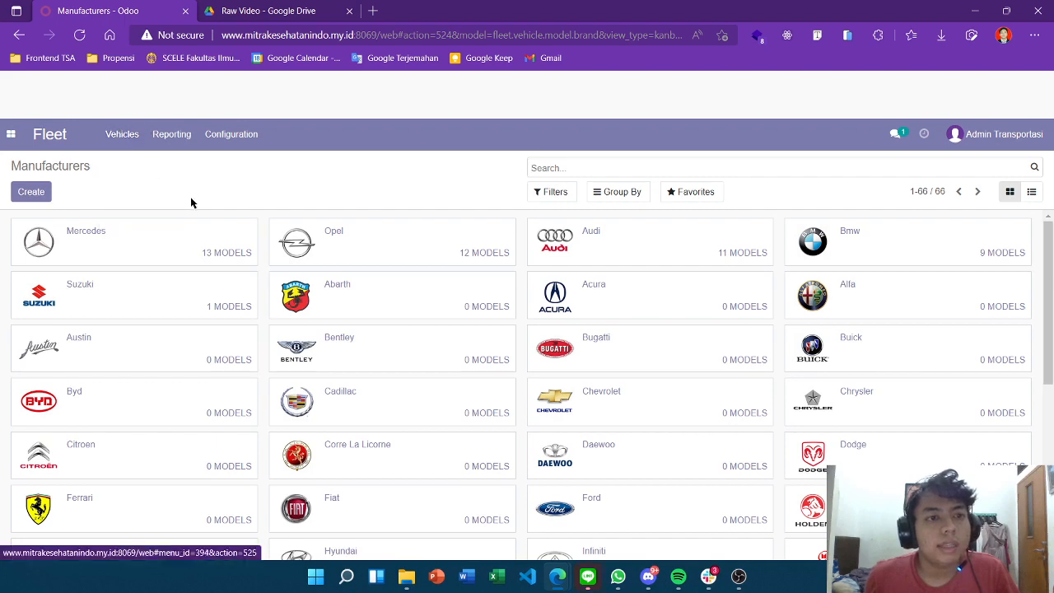
scroll(491, 164, down, 1)
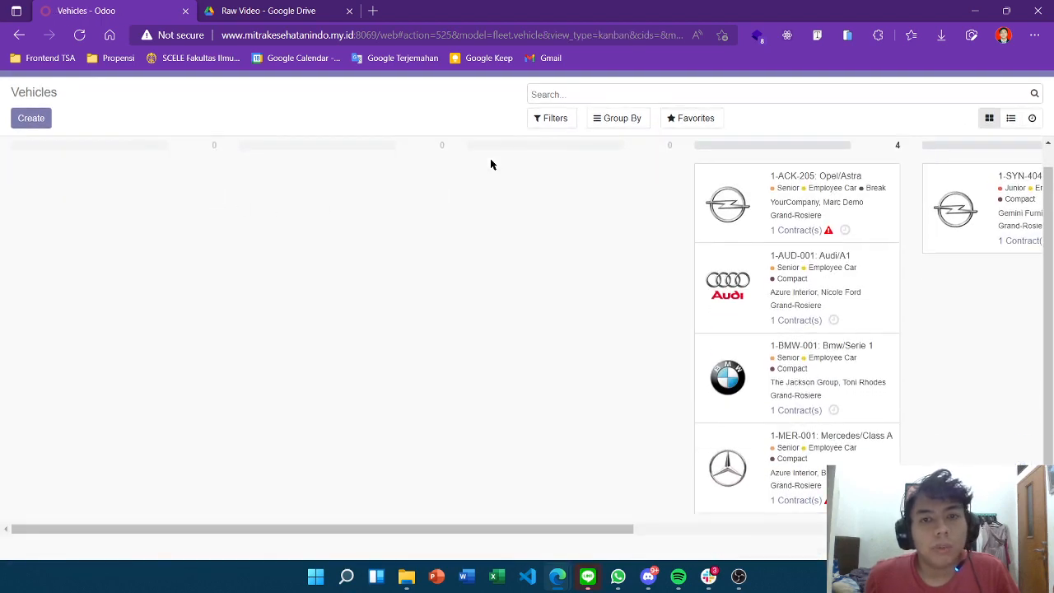
scroll(492, 165, up, 1)
scroll(56, 160, up, 1)
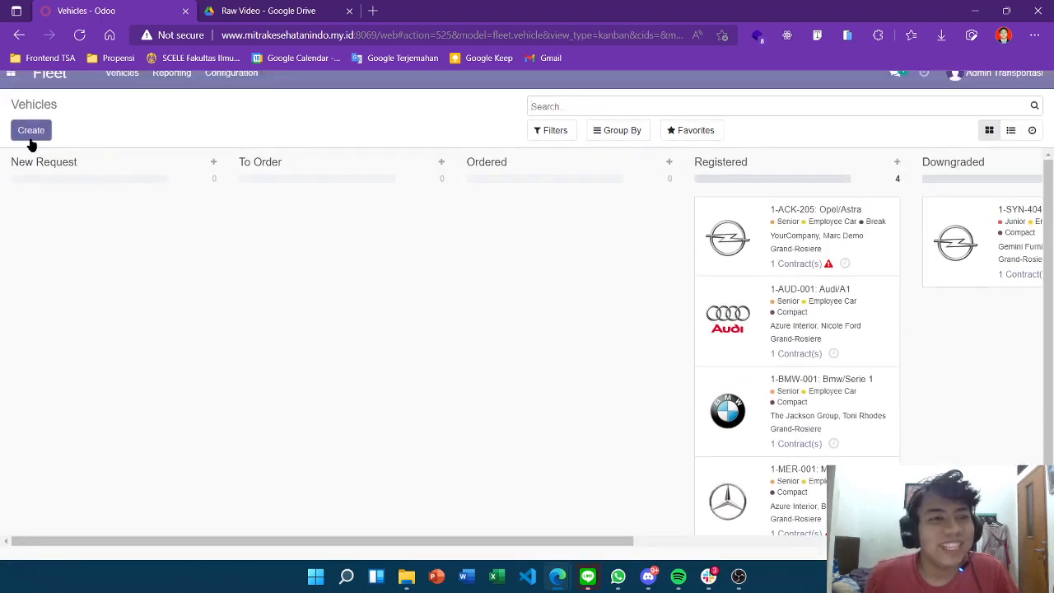
click(31, 130)
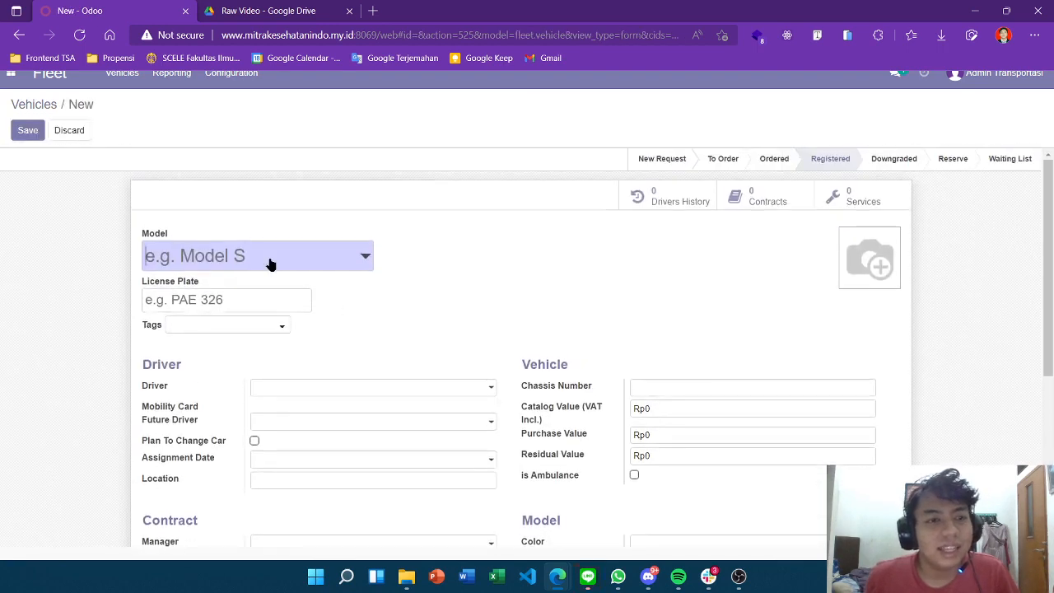
click(270, 262)
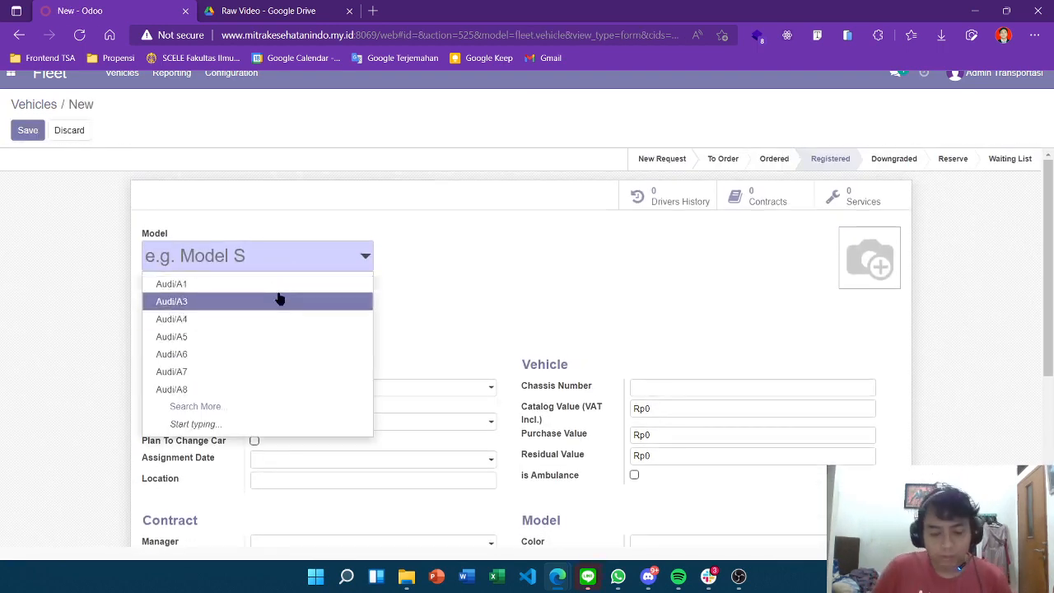
text(APV)
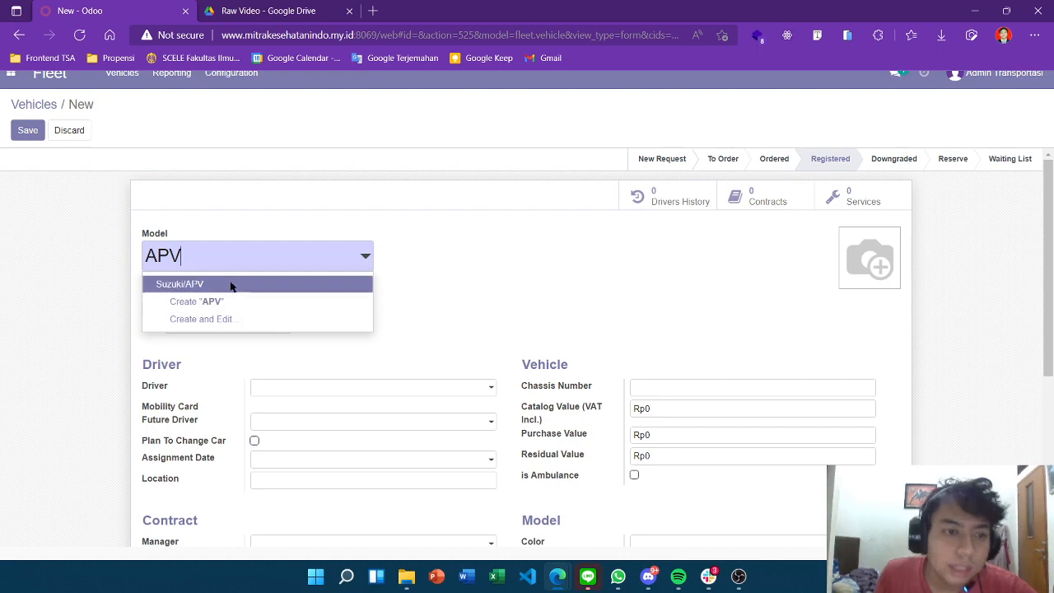
click(230, 285)
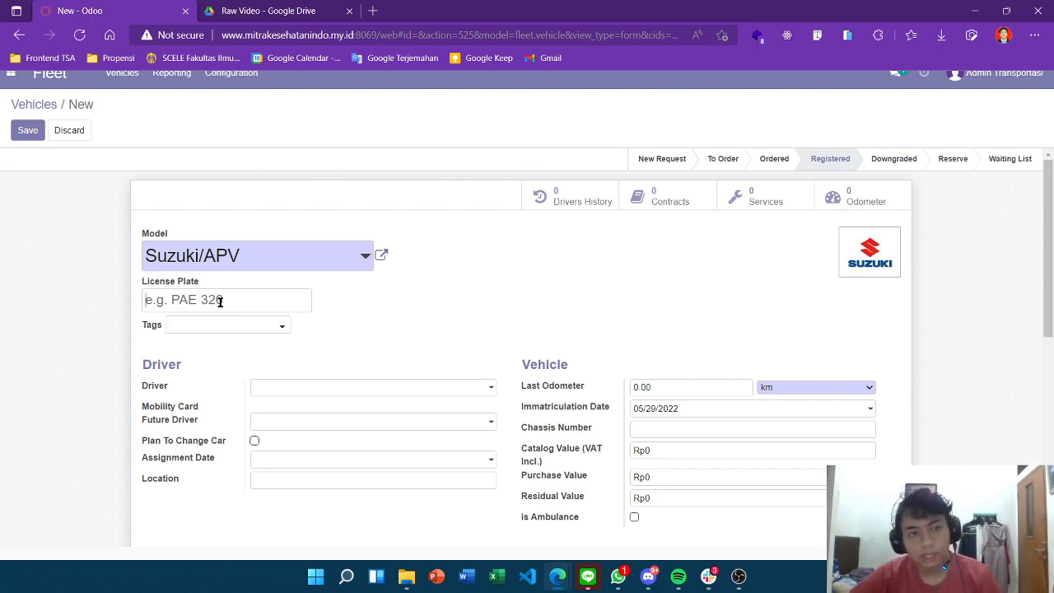
click(220, 302)
text(B 1906 BIN)
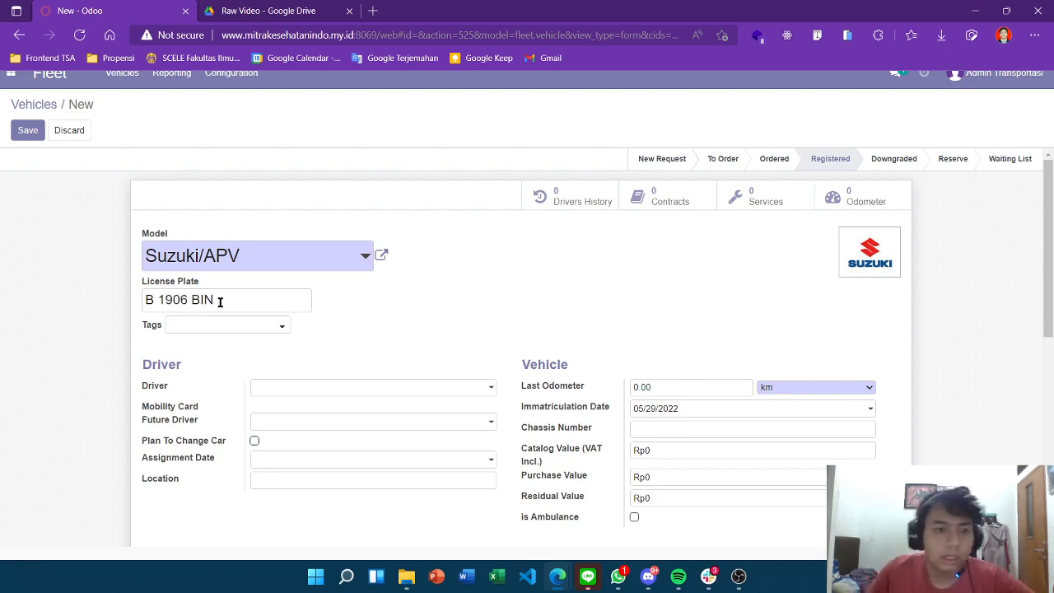
Add the Purchased tag to the new vehicle
click(272, 329)
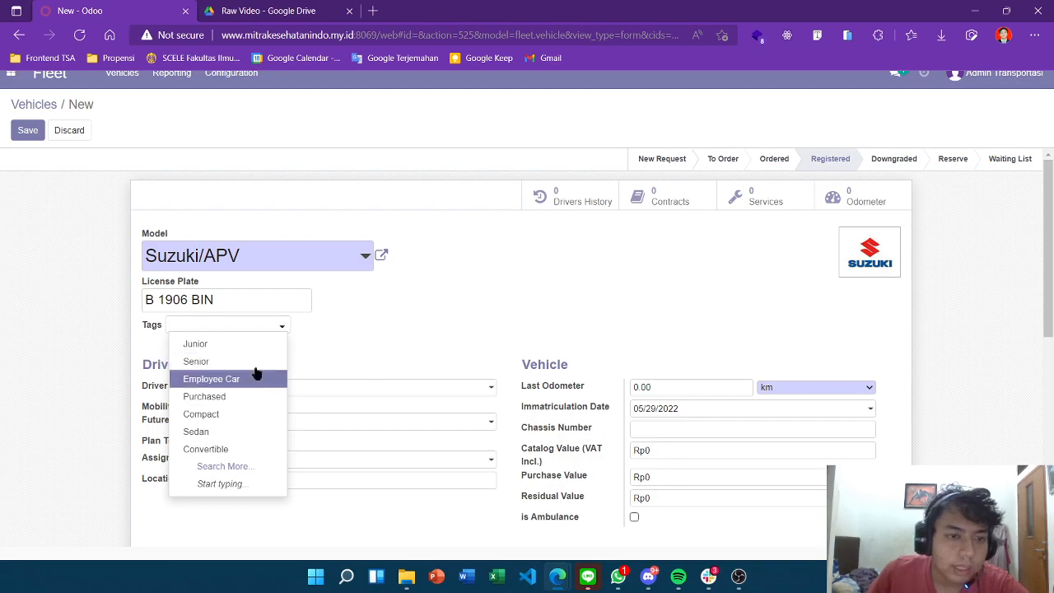
click(247, 397)
scroll(386, 317, down, 1)
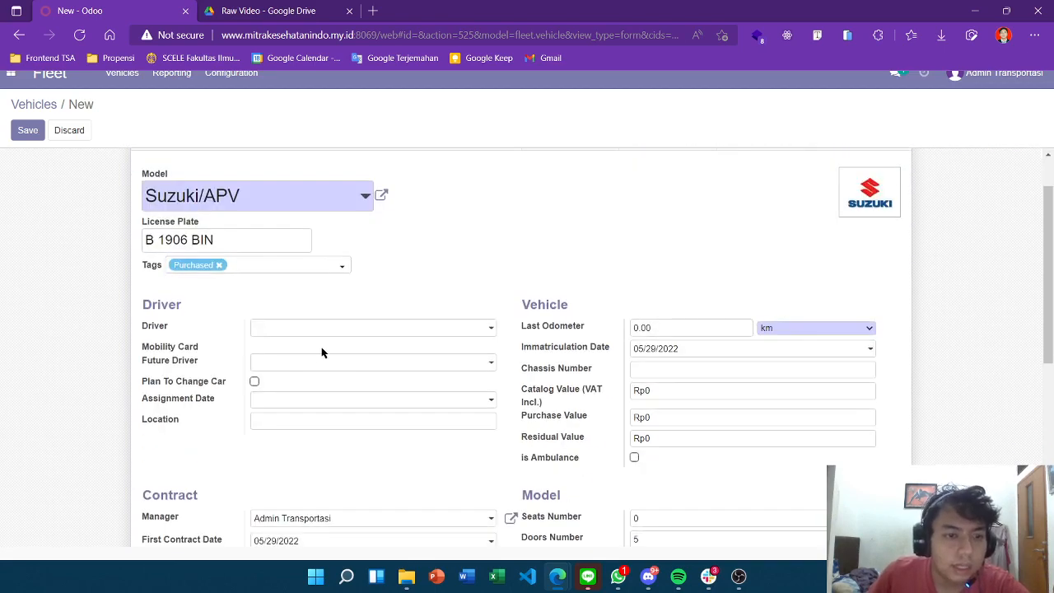
Set Admin Sales as the driver from the driver dropdown
click(313, 329)
click(473, 257)
scroll(474, 257, down, 3)
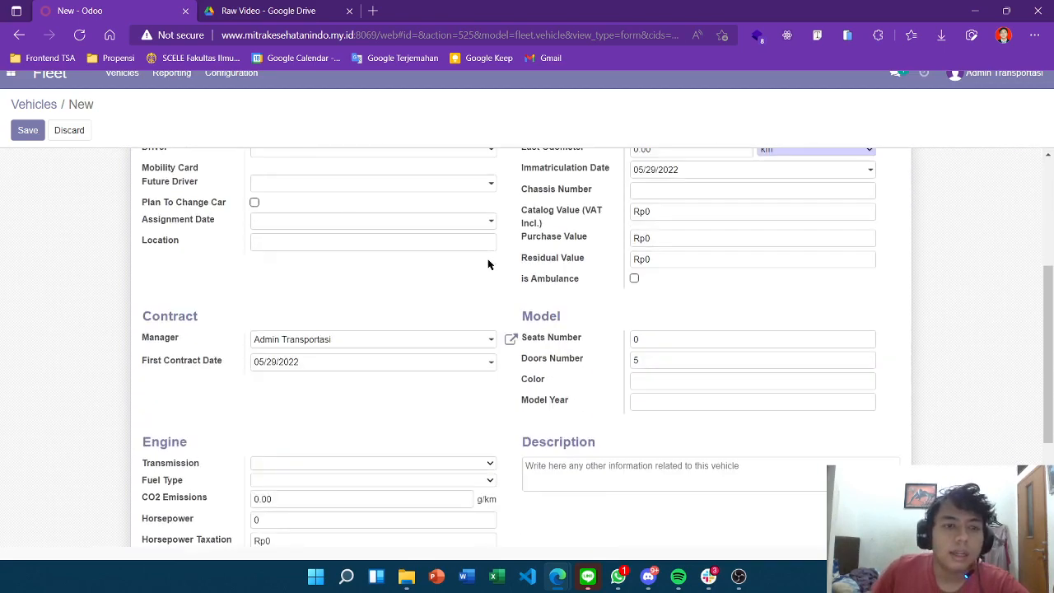
scroll(346, 280, up, 2)
click(346, 272)
click(428, 218)
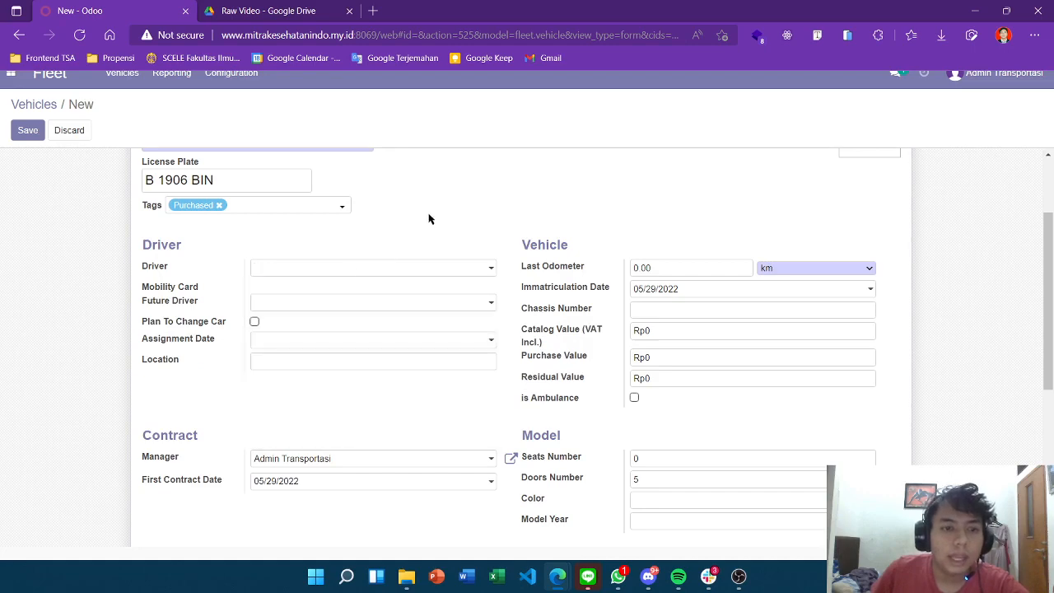
click(329, 270)
click(313, 415)
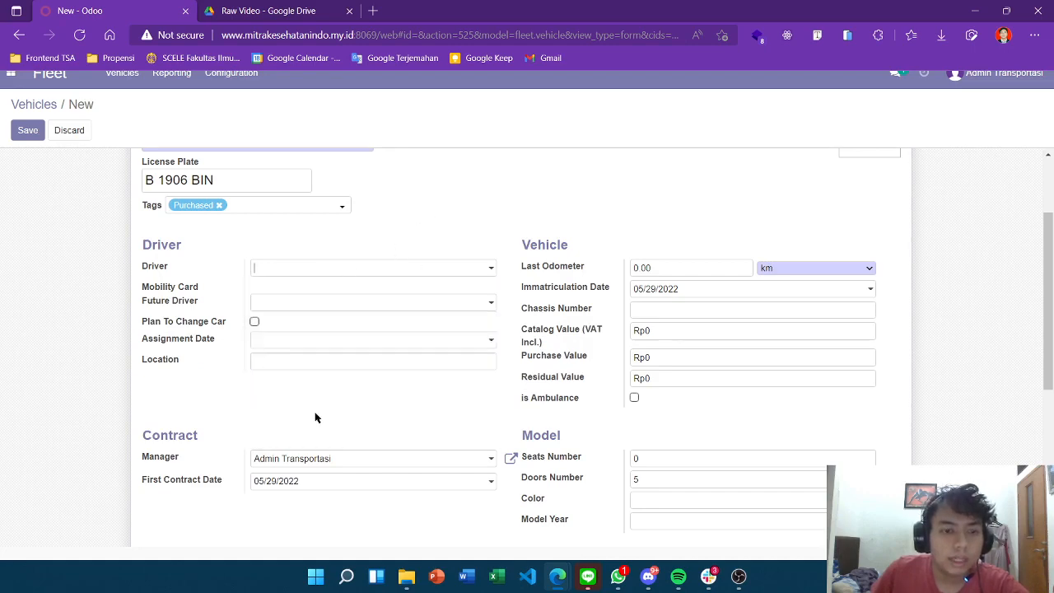
click(351, 270)
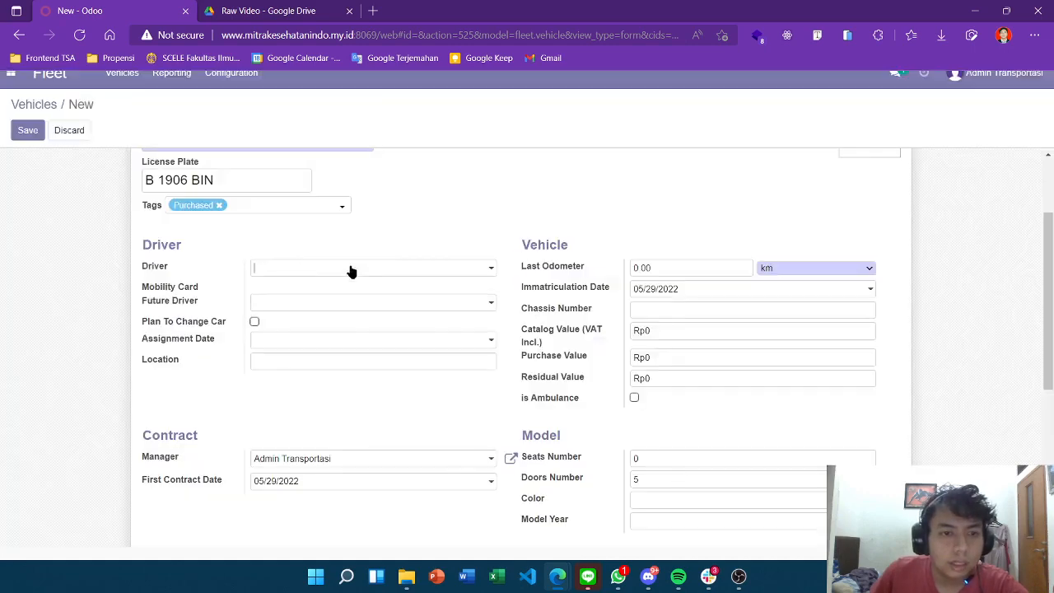
Try creating a new driver by typed name, then dismiss the access error
click(487, 271)
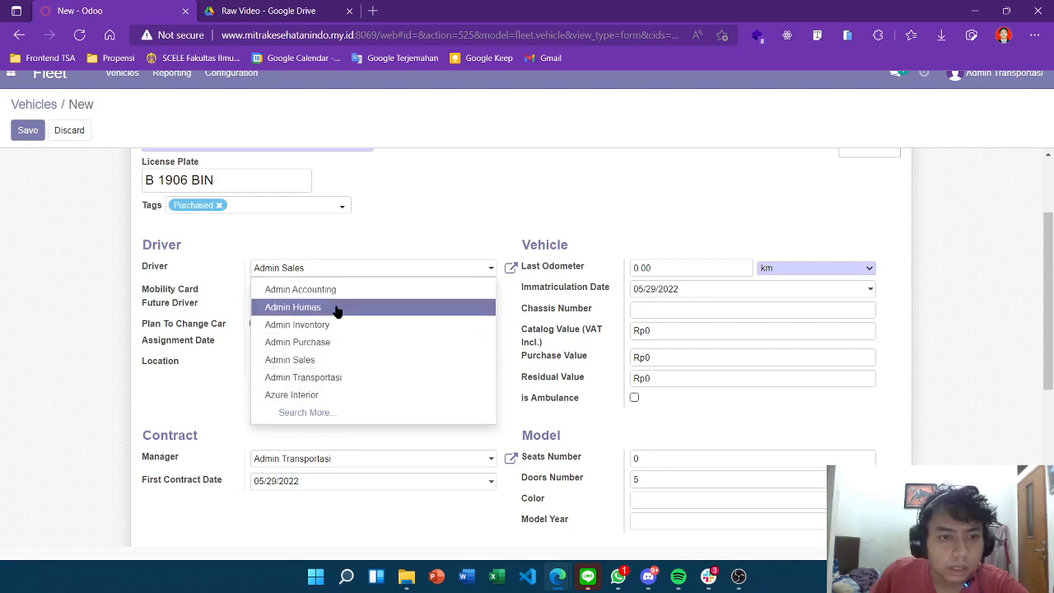
key(BackSpace)
key(BackSpace)
key(BackSpace)
key(BackSpace)
key(BackSpace)
key(BackSpace)
key(BackSpace)
key(BackSpace)
key(BackSpace)
key(BackSpace)
key(BackSpace)
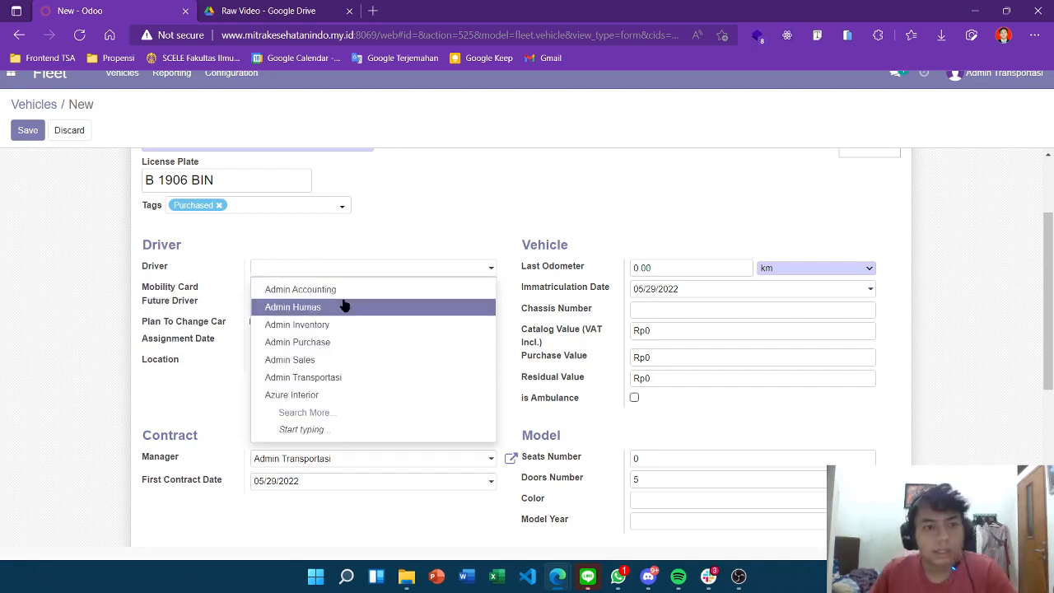
text(Syh)
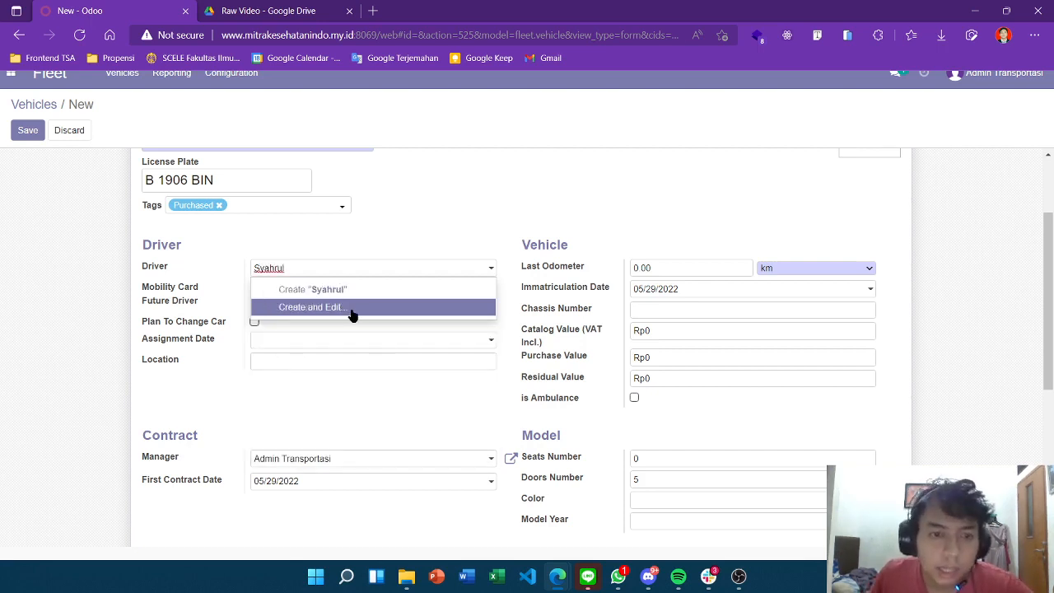
click(344, 306)
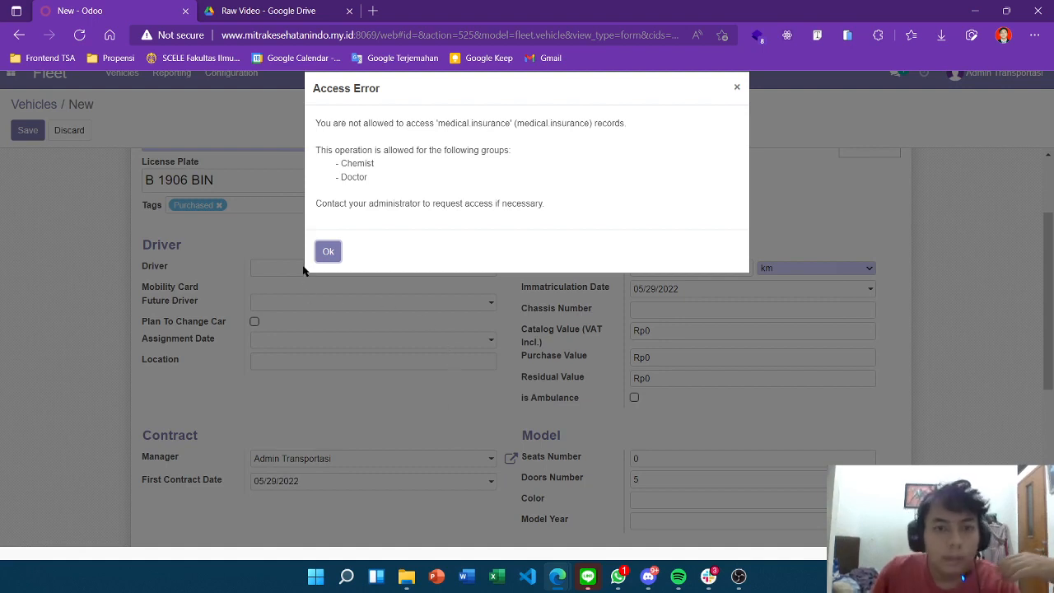
click(328, 251)
Pick the driver from the full Search: Driver list
click(316, 269)
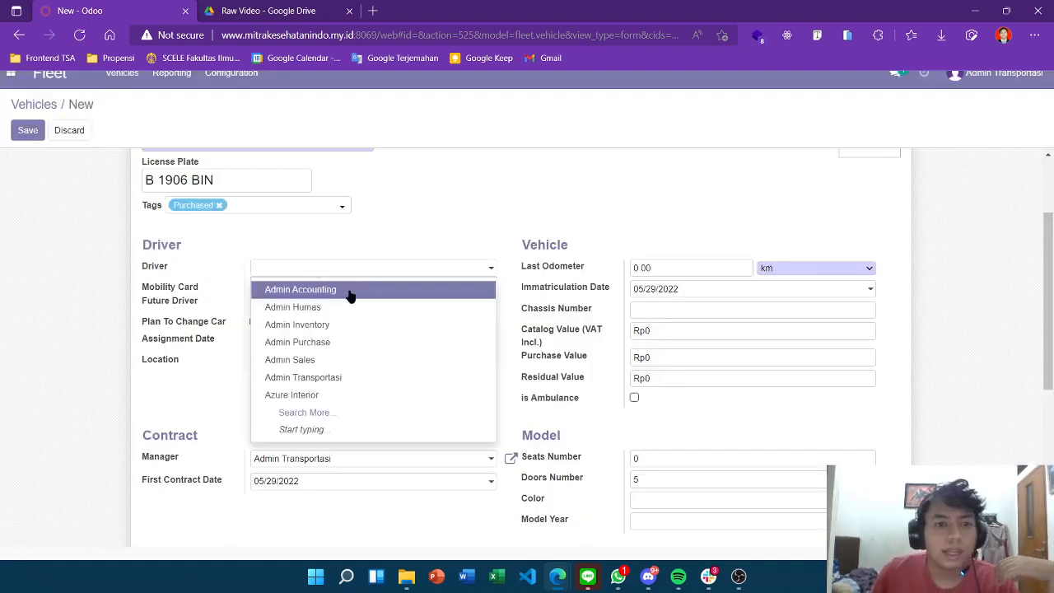
click(331, 413)
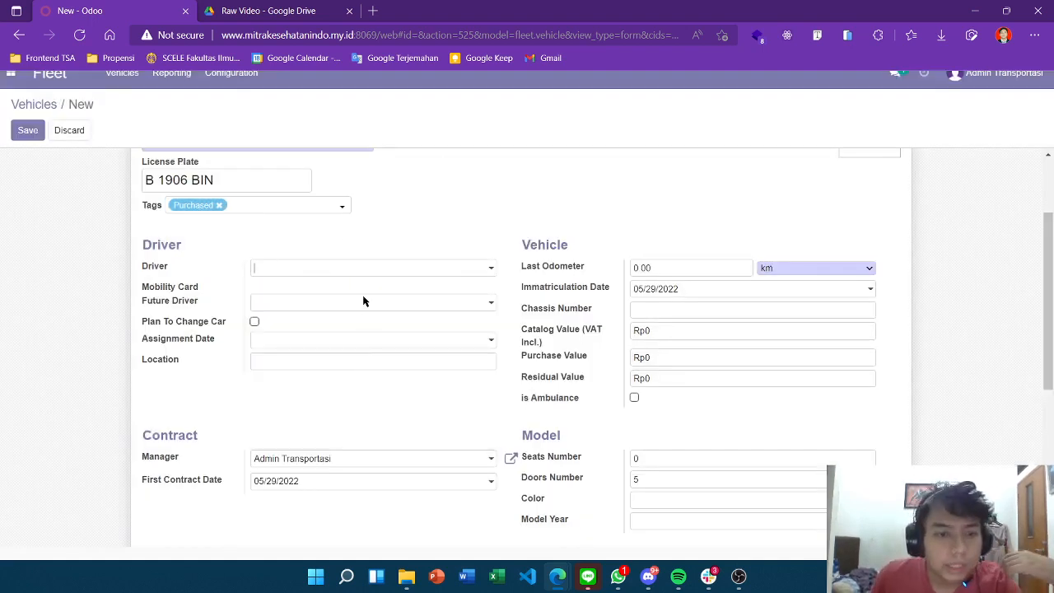
scroll(382, 235, down, 3)
scroll(385, 312, down, 5)
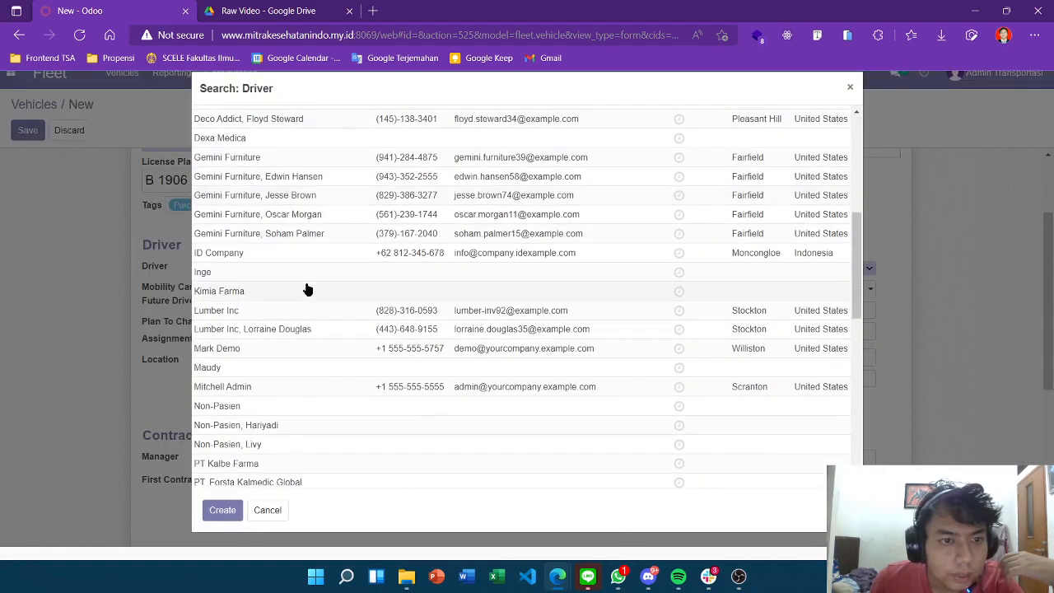
scroll(308, 325, down, 4)
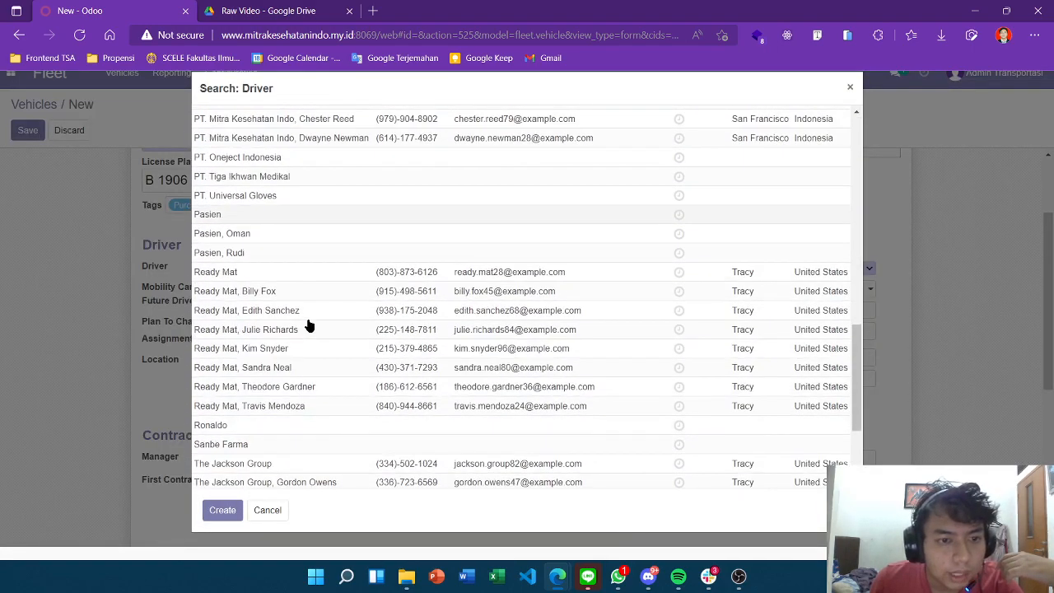
click(305, 311)
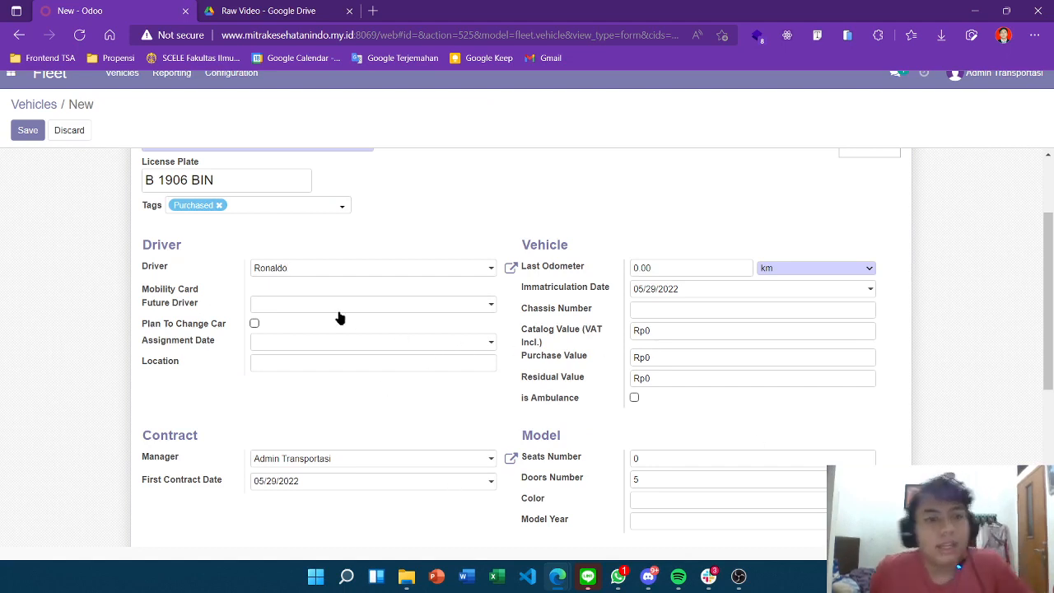
scroll(217, 299, down, 1)
Set the assignment date to 05/29/2022, leaving future driver unchanged
scroll(270, 367, up, 1)
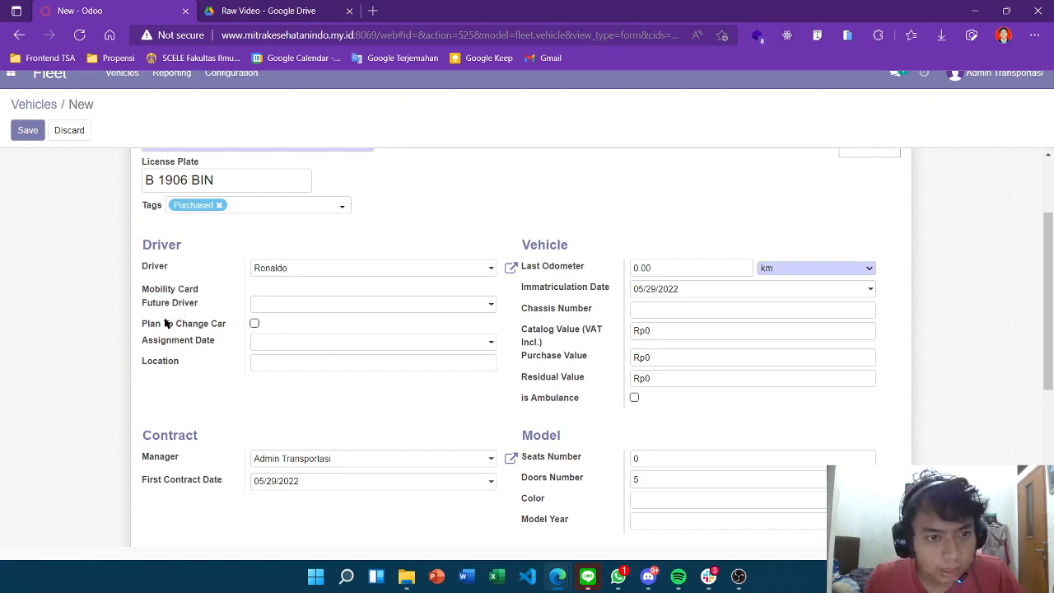
click(270, 307)
click(301, 308)
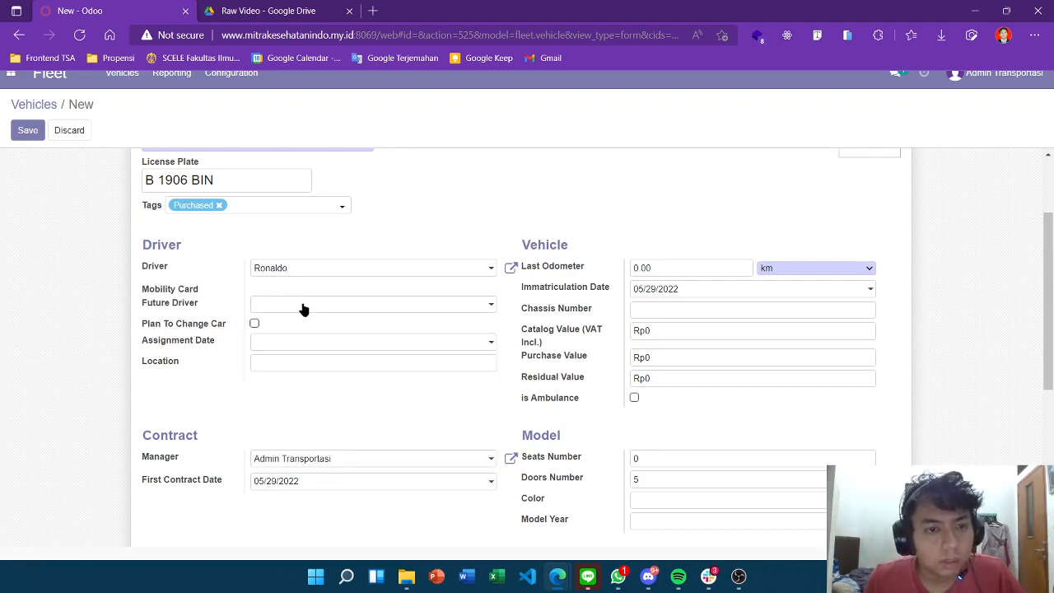
click(296, 342)
scroll(326, 284, down, 1)
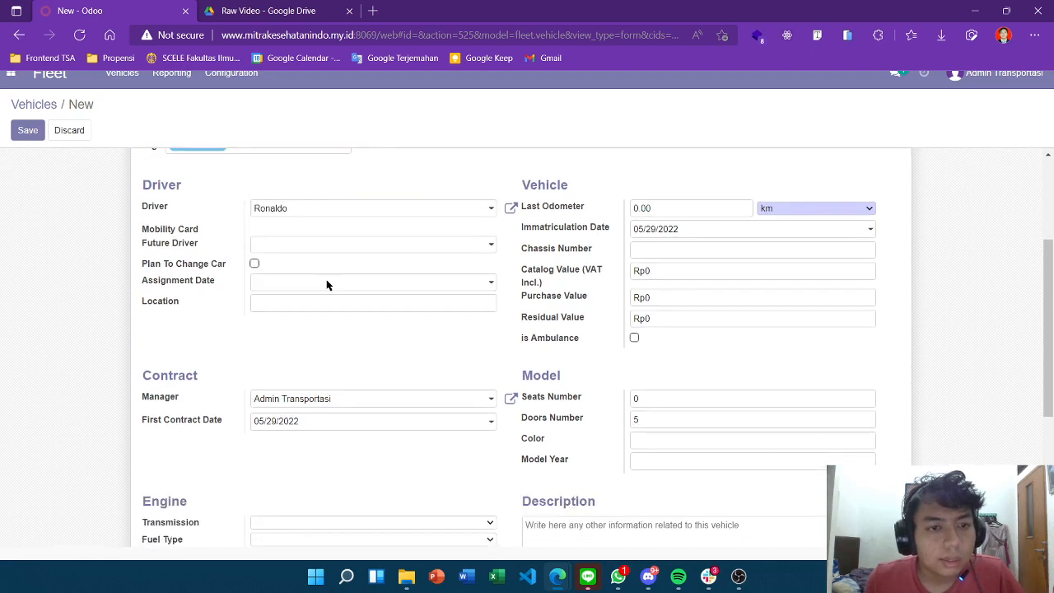
scroll(326, 285, up, 1)
click(303, 342)
click(299, 301)
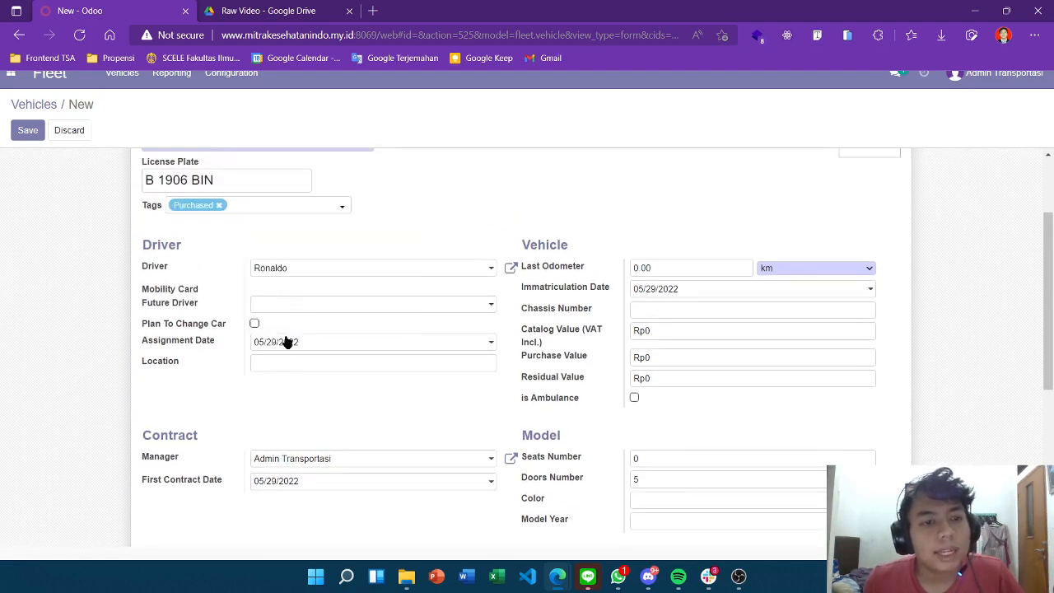
Enter Jakarta Selatan as the vehicle's location
click(368, 367)
scroll(368, 368, down, 1)
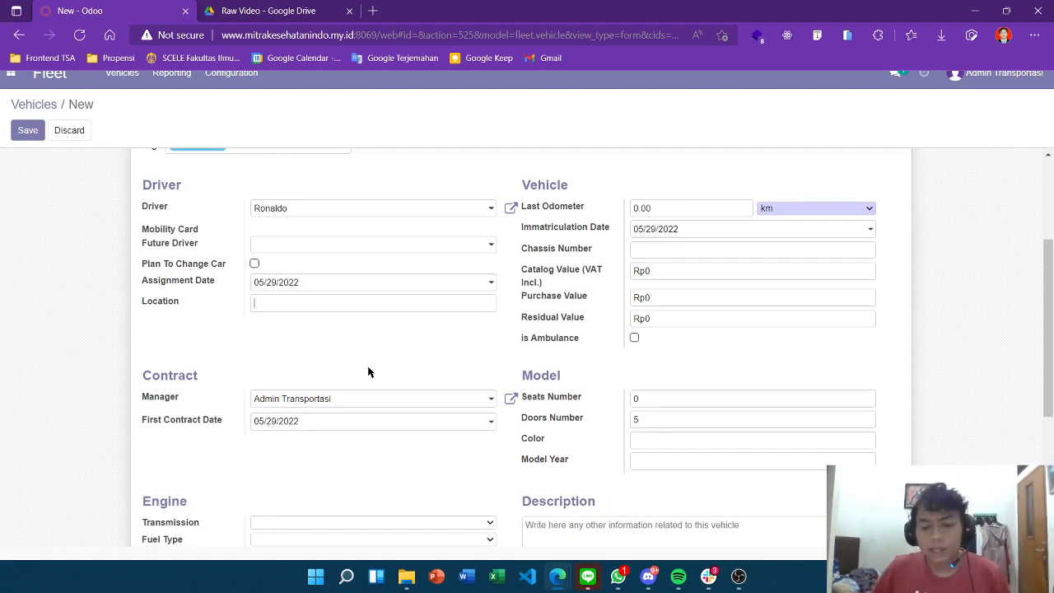
text(Jakarta )
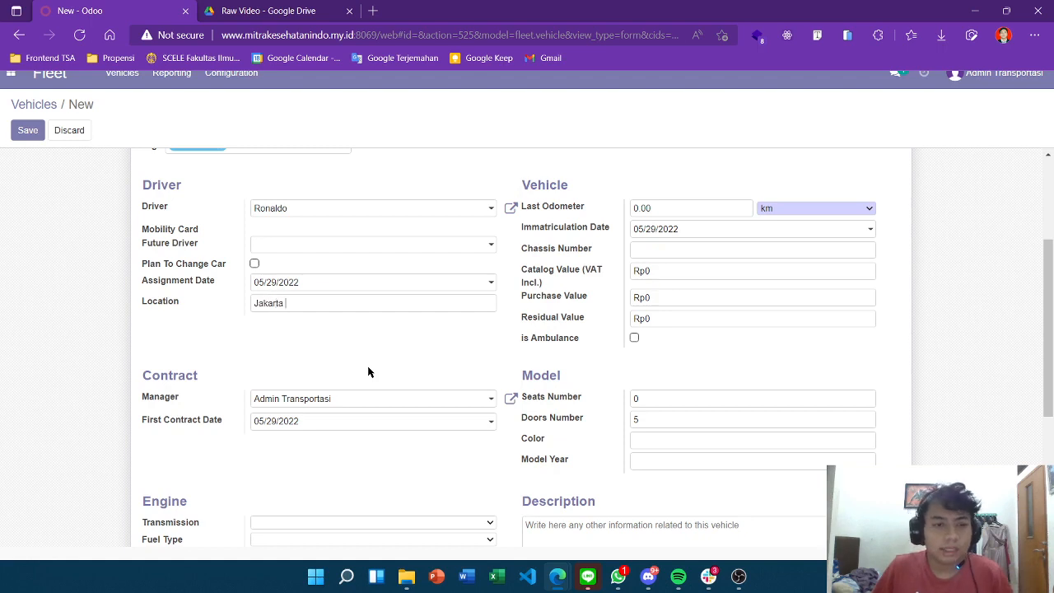
text(Selatan)
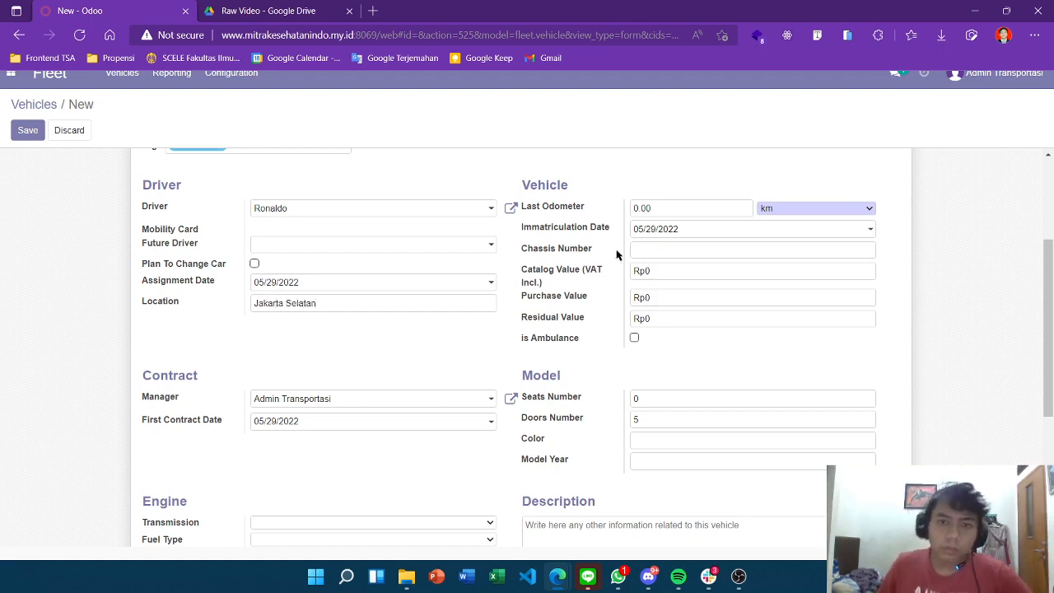
scroll(640, 245, up, 3)
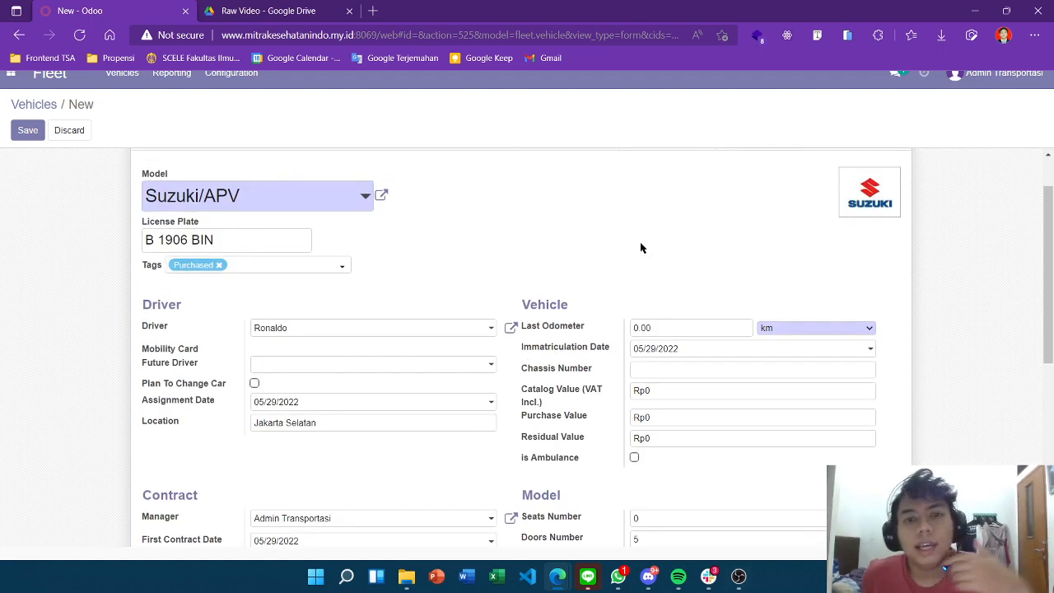
scroll(577, 214, down, 3)
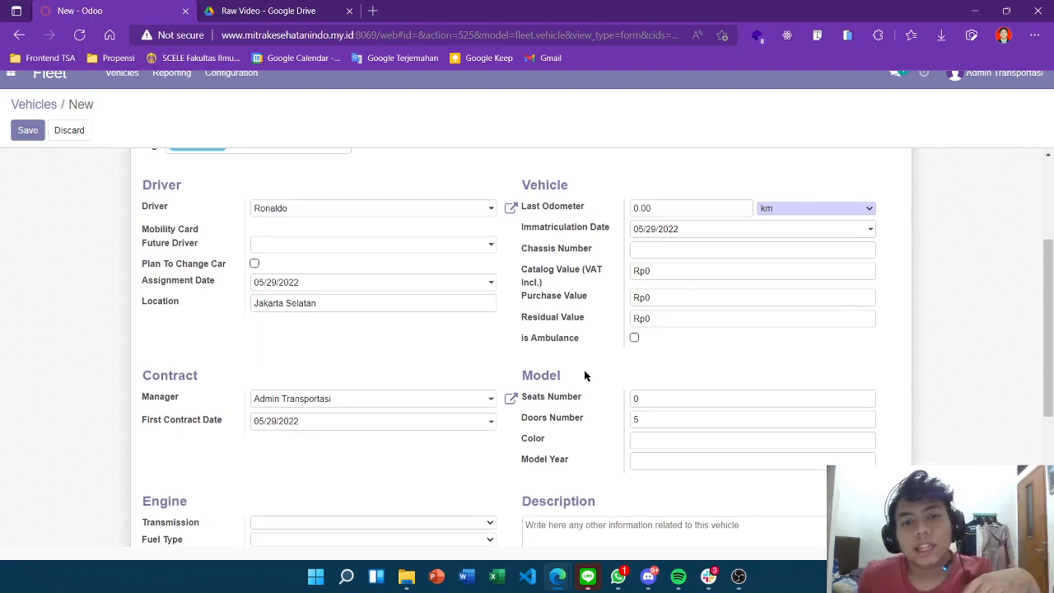
scroll(609, 296, down, 3)
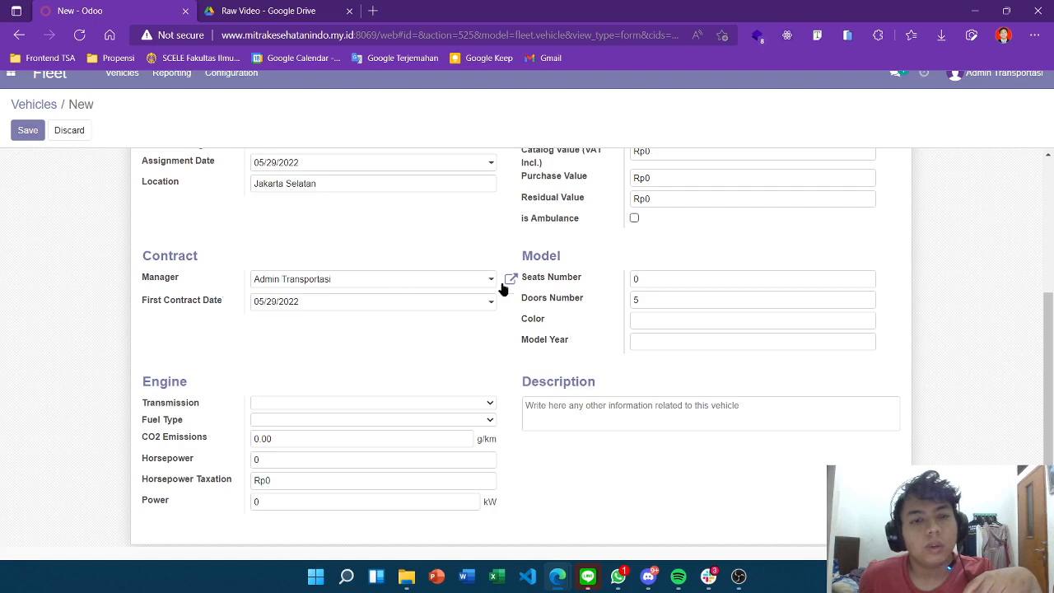
scroll(587, 277, down, 1)
scroll(587, 277, down, 1)
scroll(594, 359, up, 5)
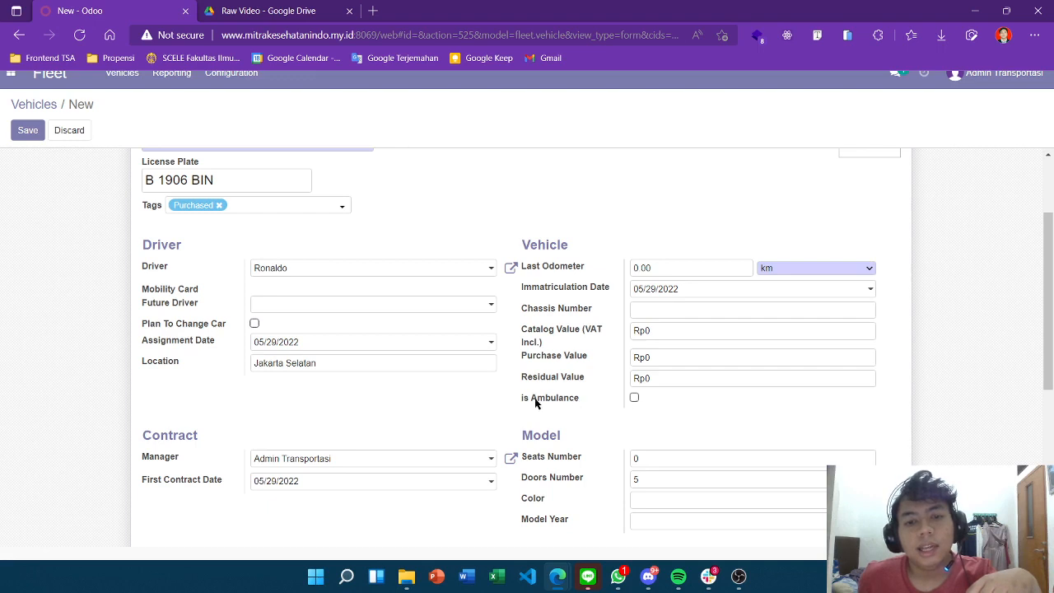
Mark the vehicle as an ambulance
click(634, 398)
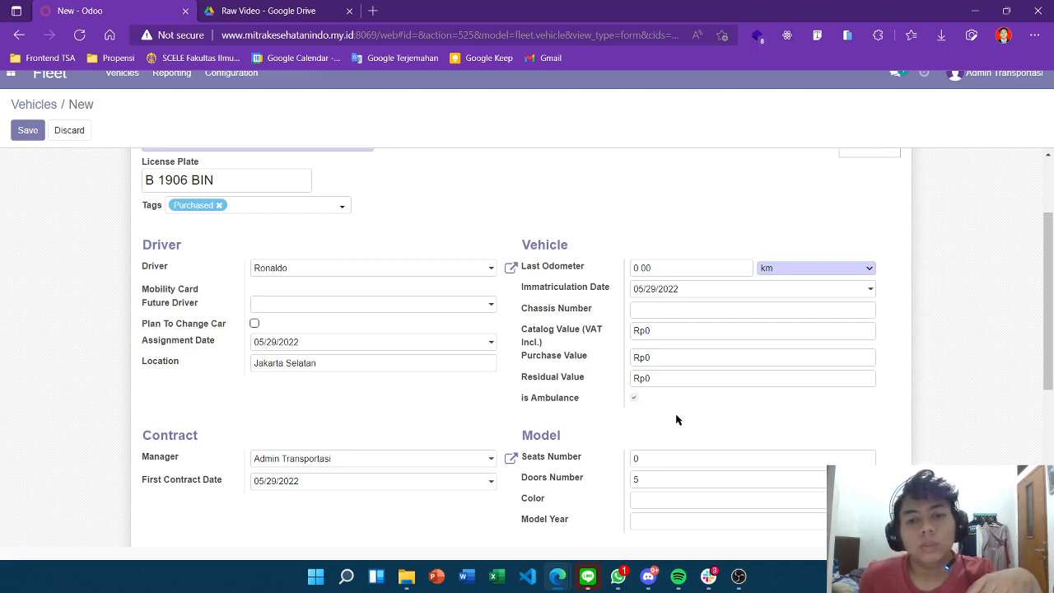
scroll(423, 357, up, 3)
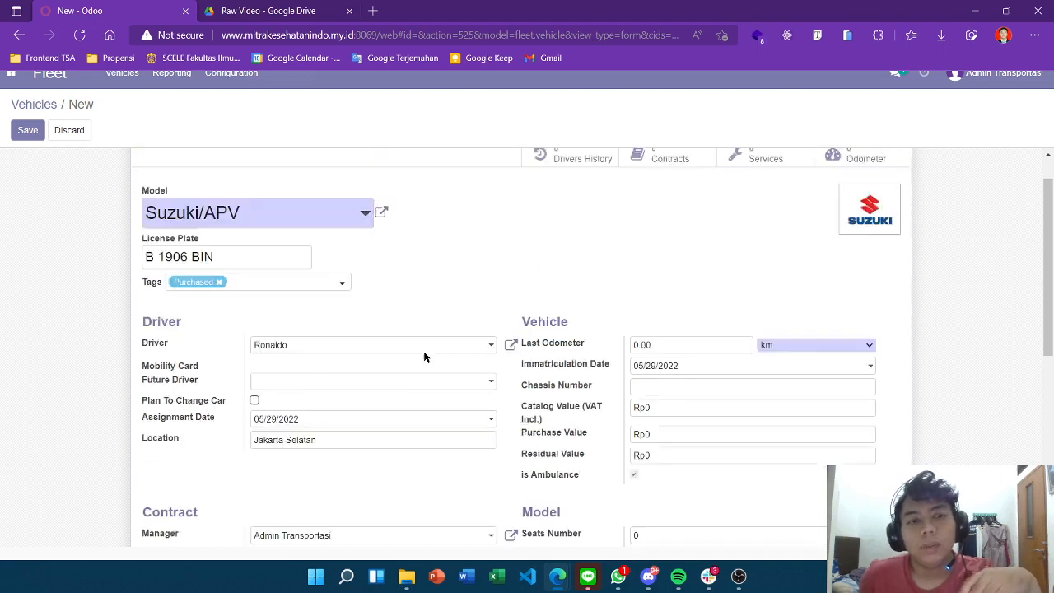
scroll(278, 290, down, 1)
scroll(651, 357, down, 1)
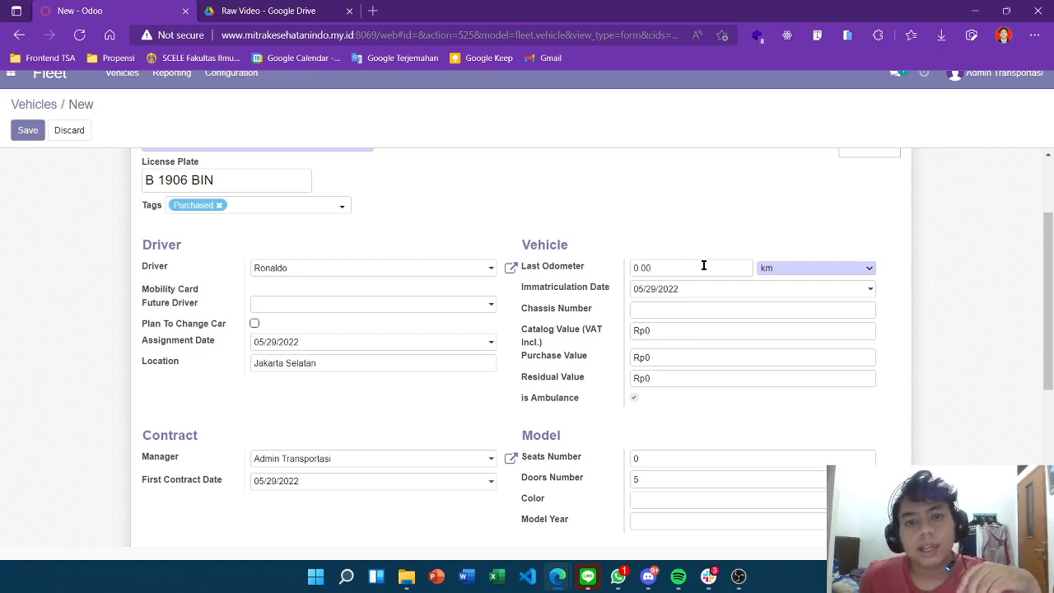
drag(704, 265, 615, 266)
click(738, 234)
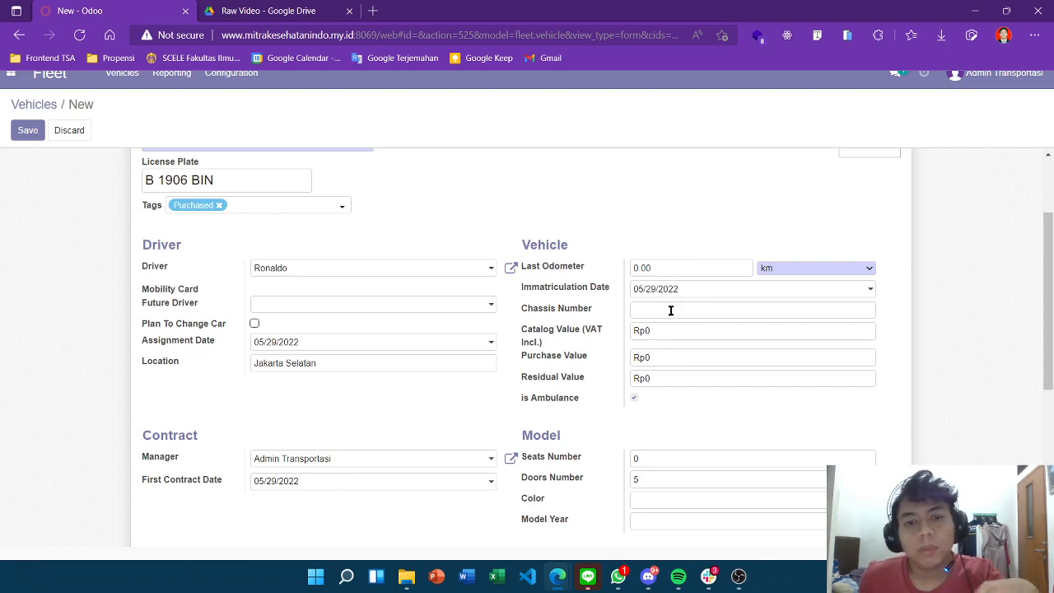
click(764, 312)
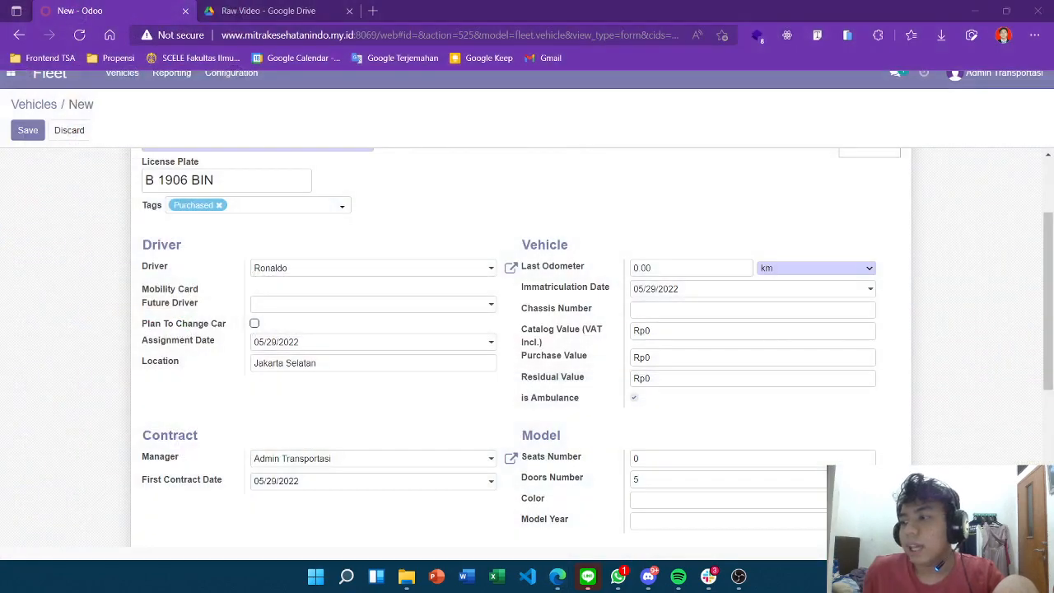
key(super+d)
key(super+d)
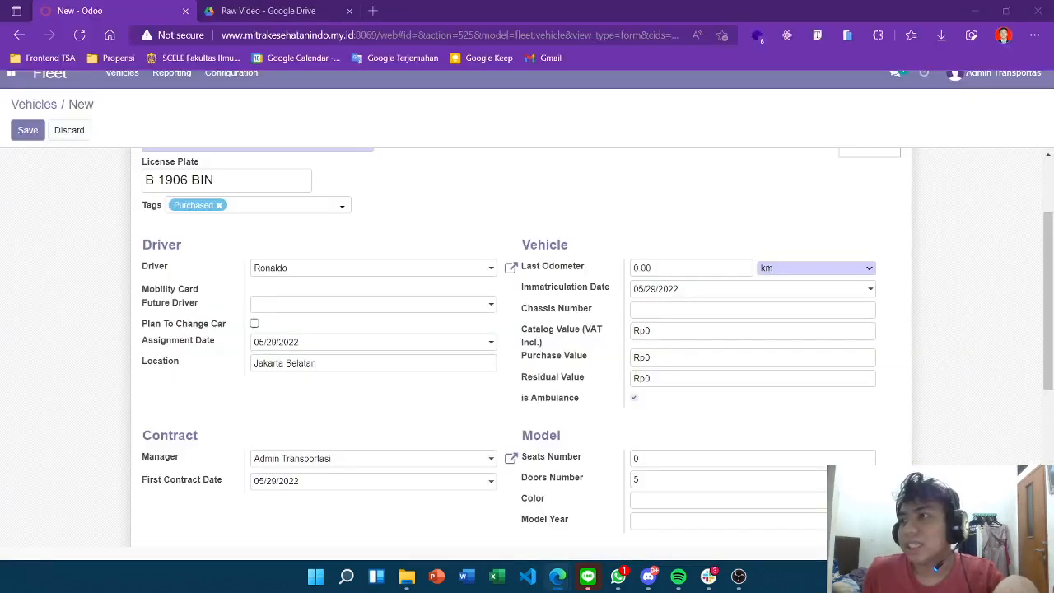
click(679, 312)
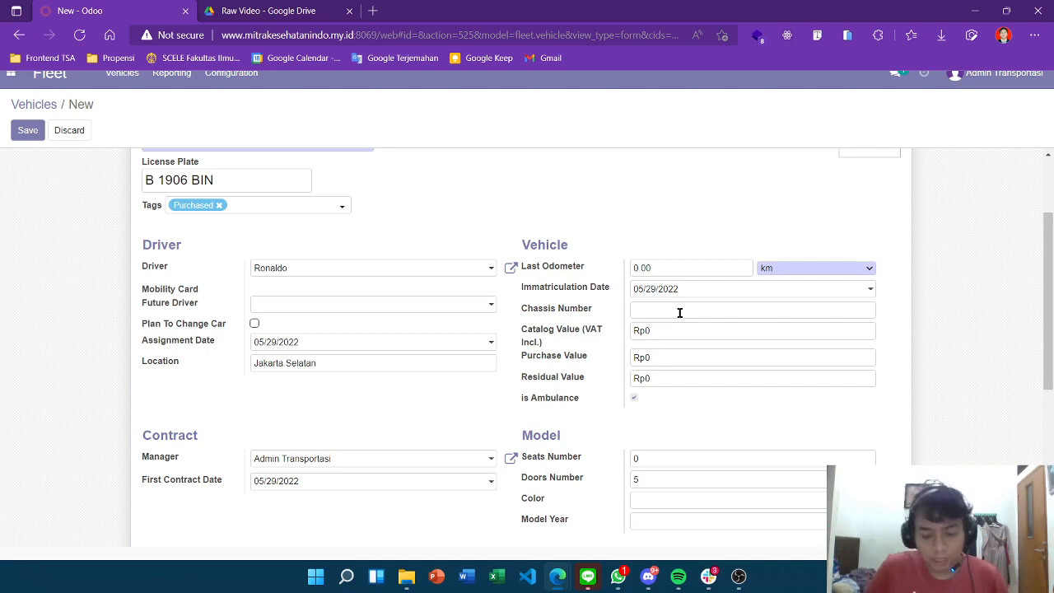
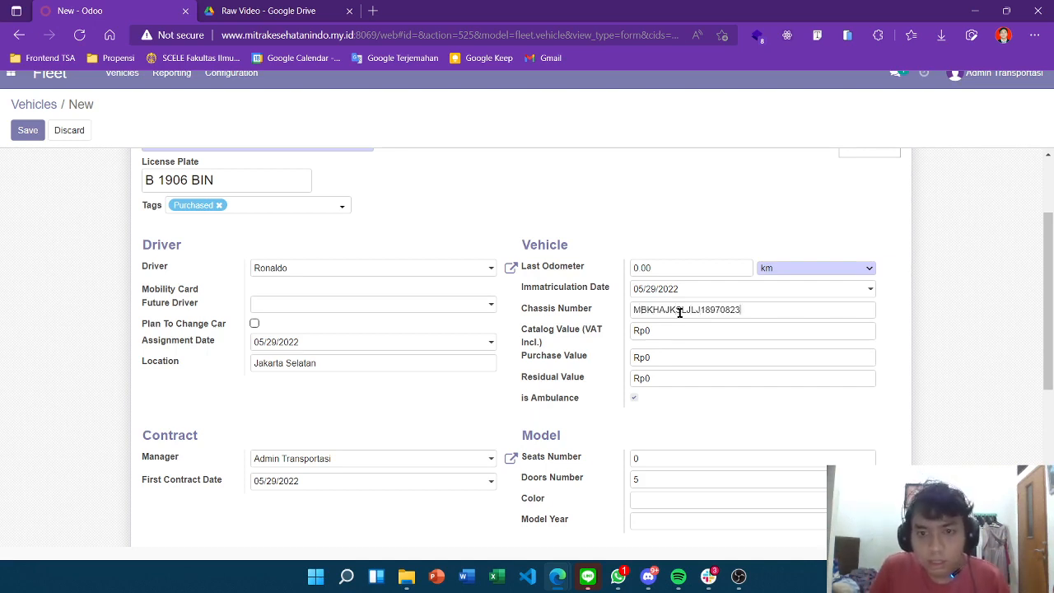
scroll(781, 330, down, 1)
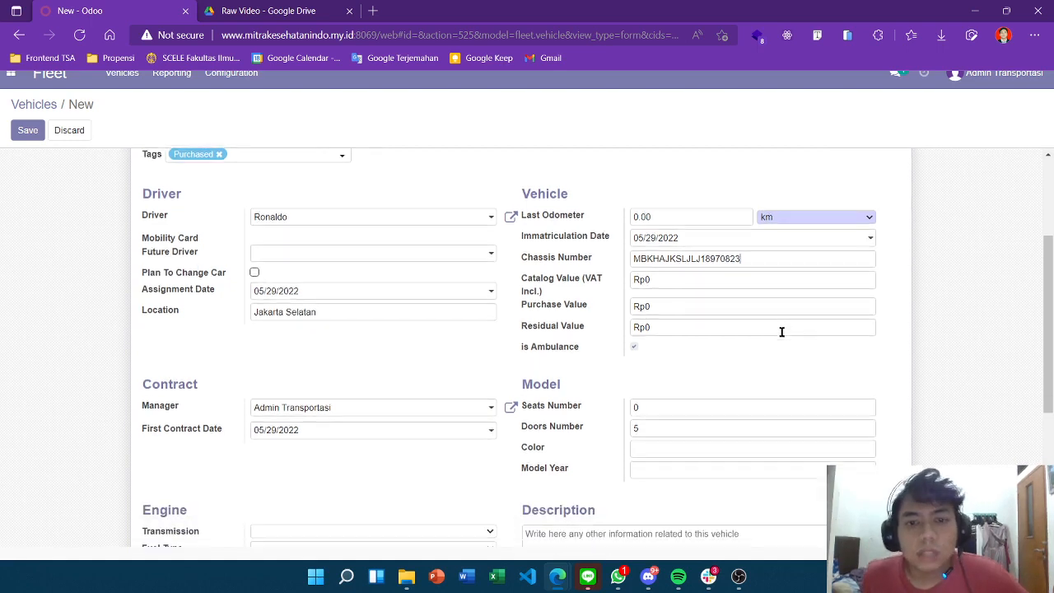
Set the purchase value to Rp38600000
click(662, 294)
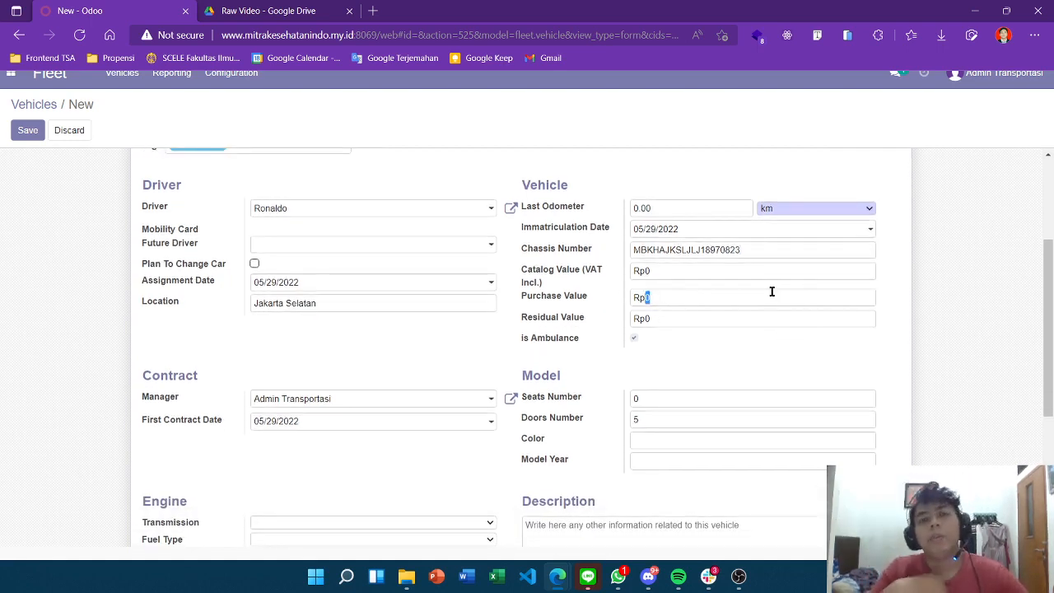
text(38)
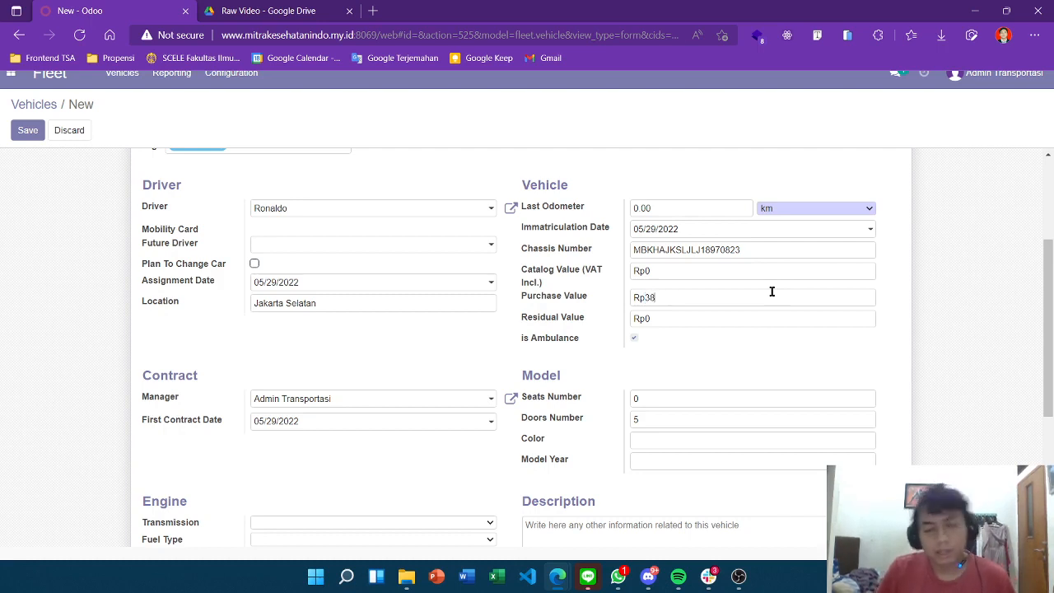
text(600000)
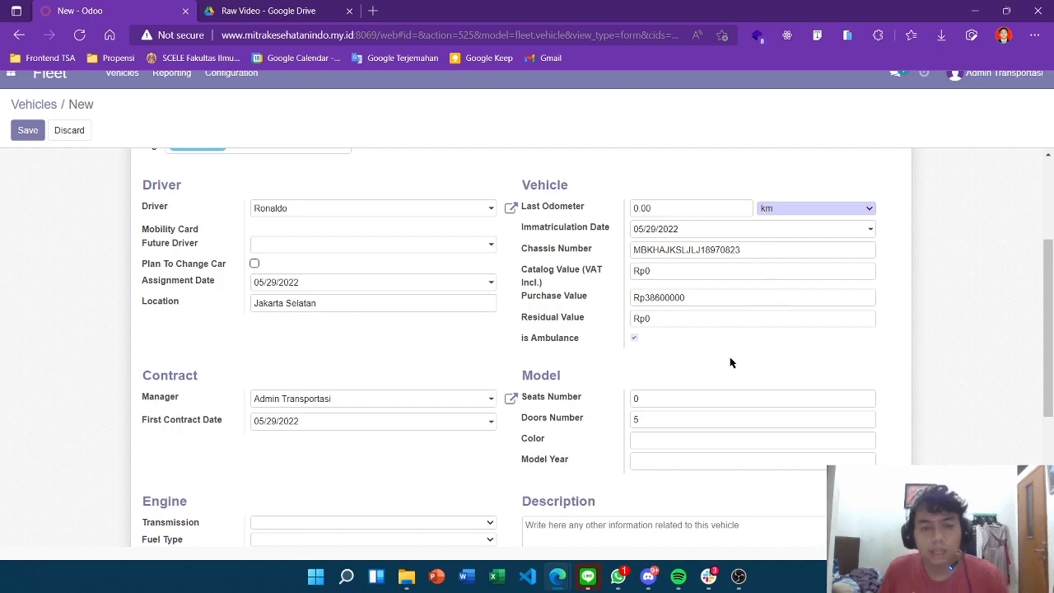
scroll(649, 362, down, 1)
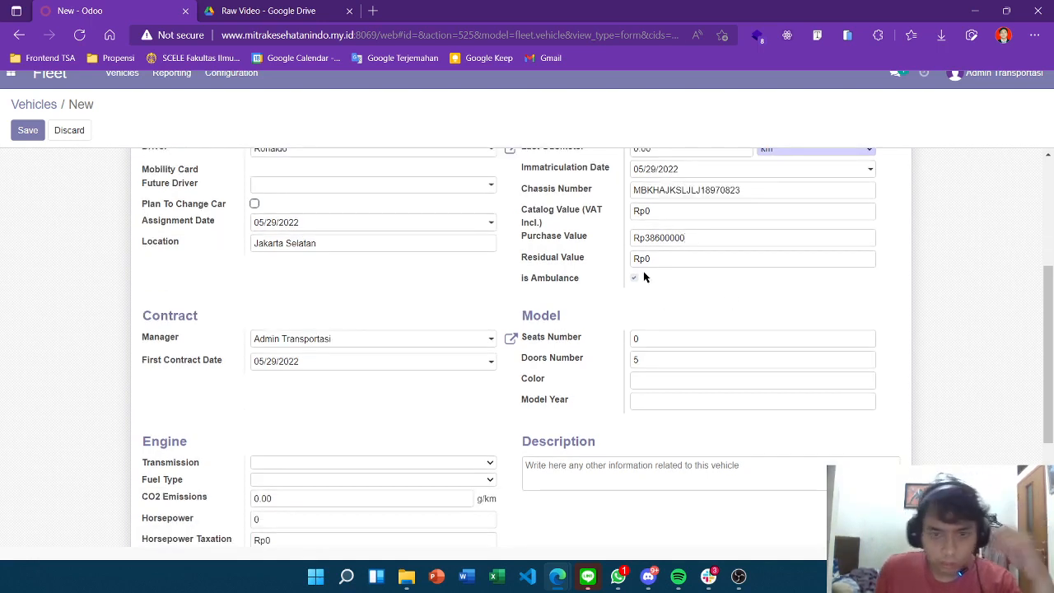
Enter 5 seats, 4 doors, and colour White on the vehicle form
scroll(643, 271, down, 1)
click(636, 278)
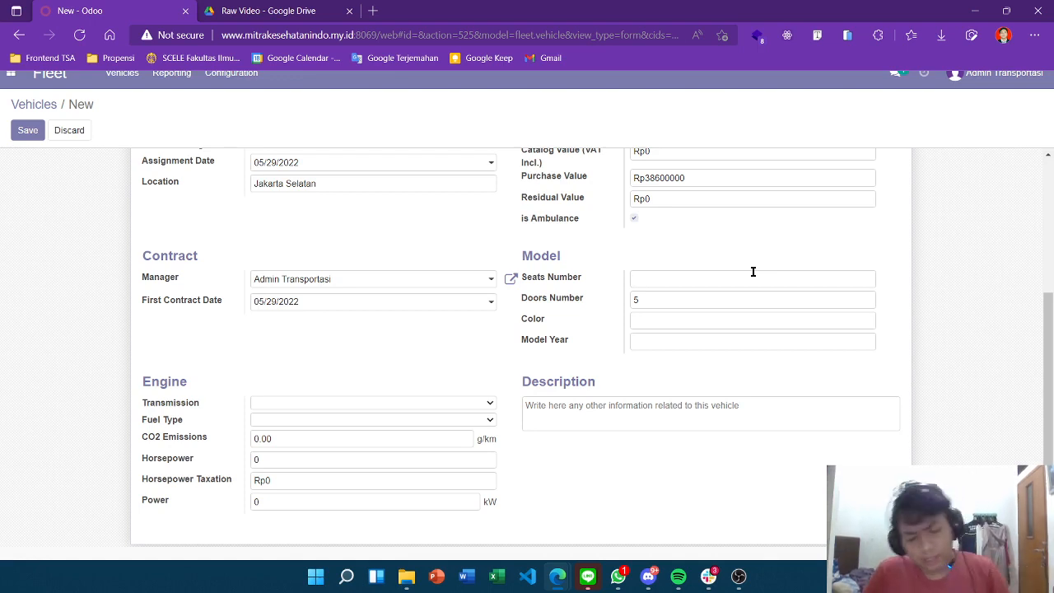
key(Tab)
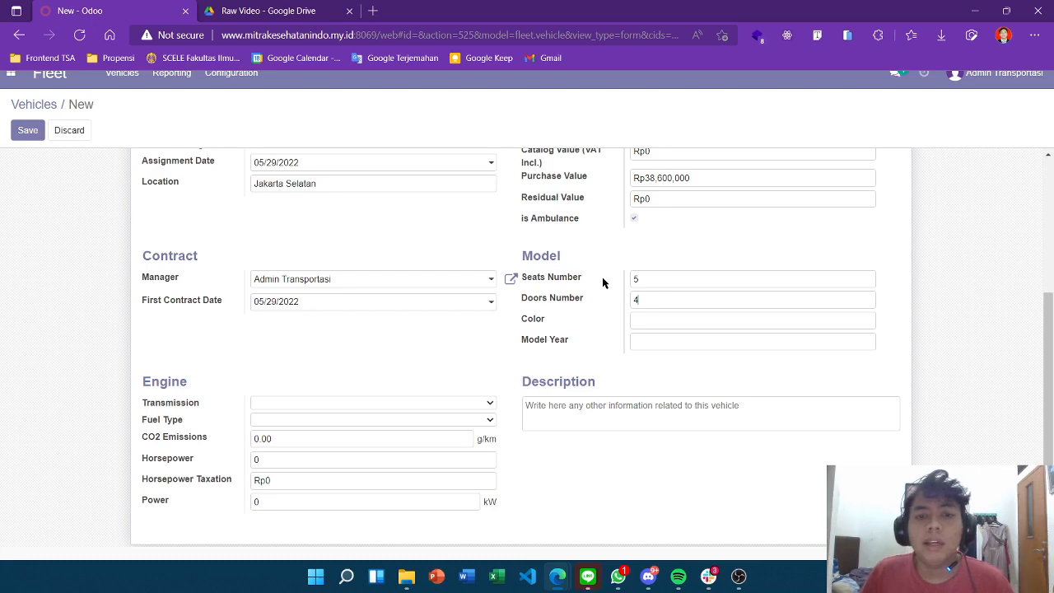
click(647, 313)
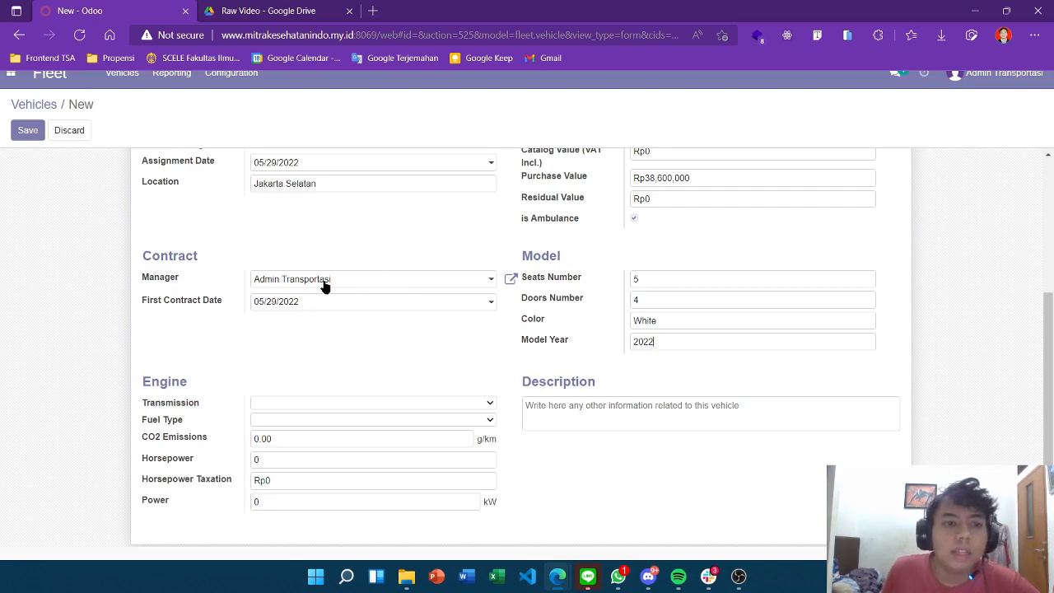
scroll(339, 306, up, 2)
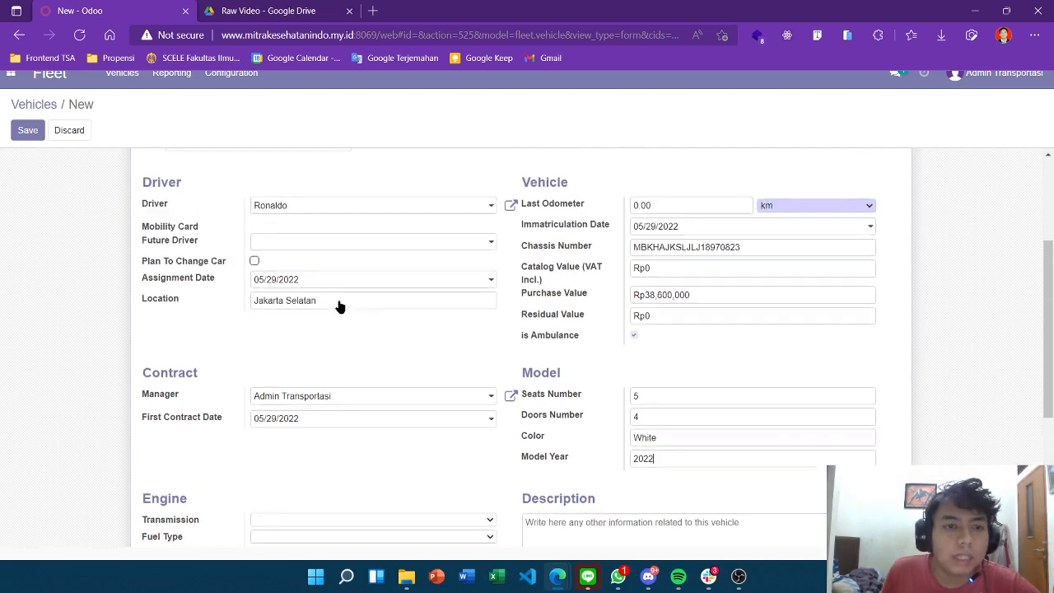
scroll(339, 307, down, 1)
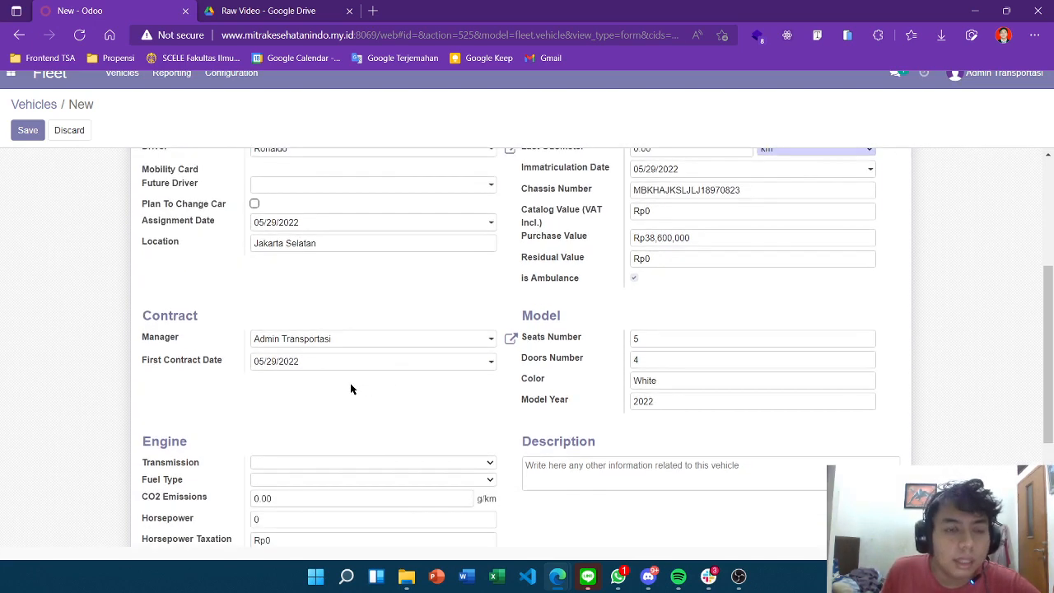
Keep the first contract date at 05/29/2022
click(489, 364)
click(294, 317)
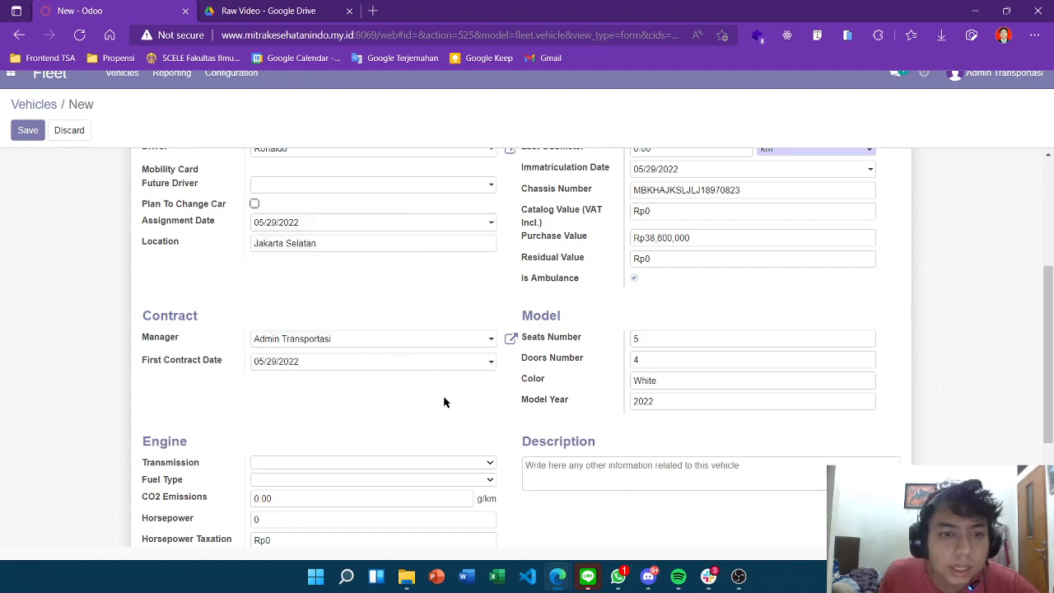
scroll(419, 385, down, 2)
Set transmission to Manual and fuel type to Gasoline
click(390, 346)
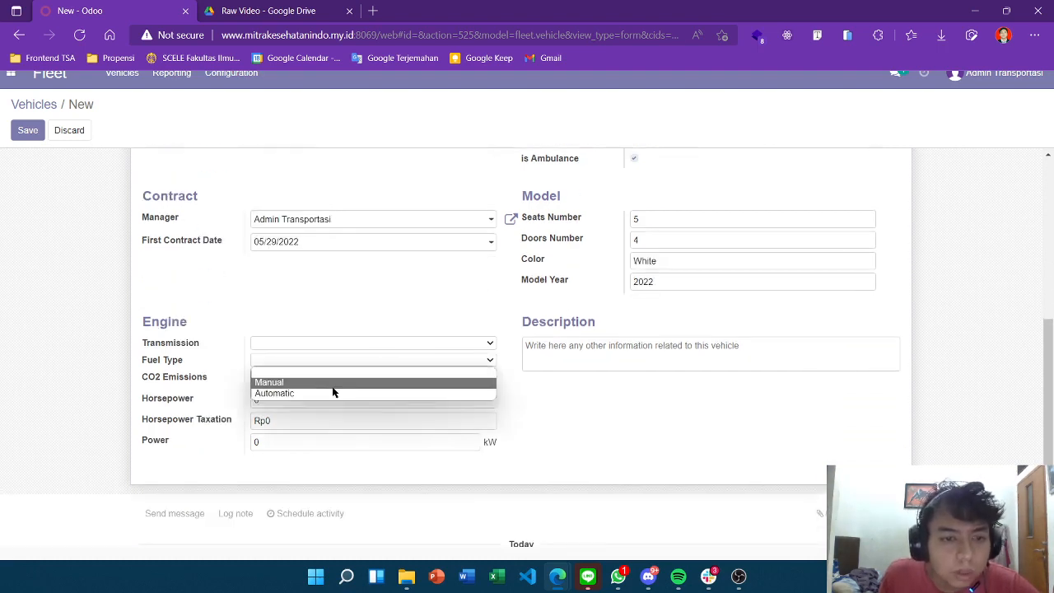
click(333, 384)
click(359, 363)
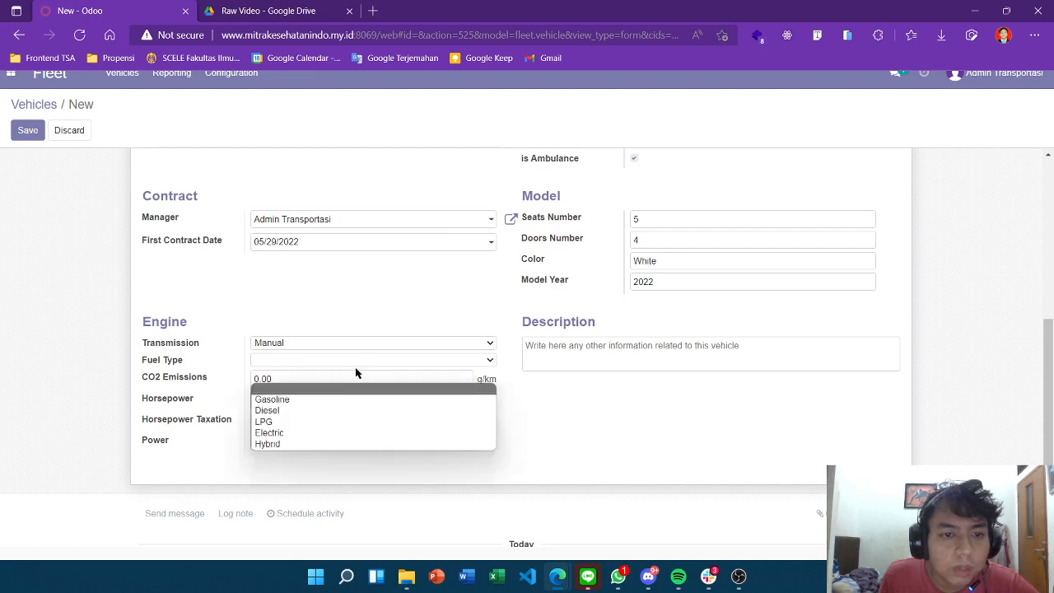
click(324, 401)
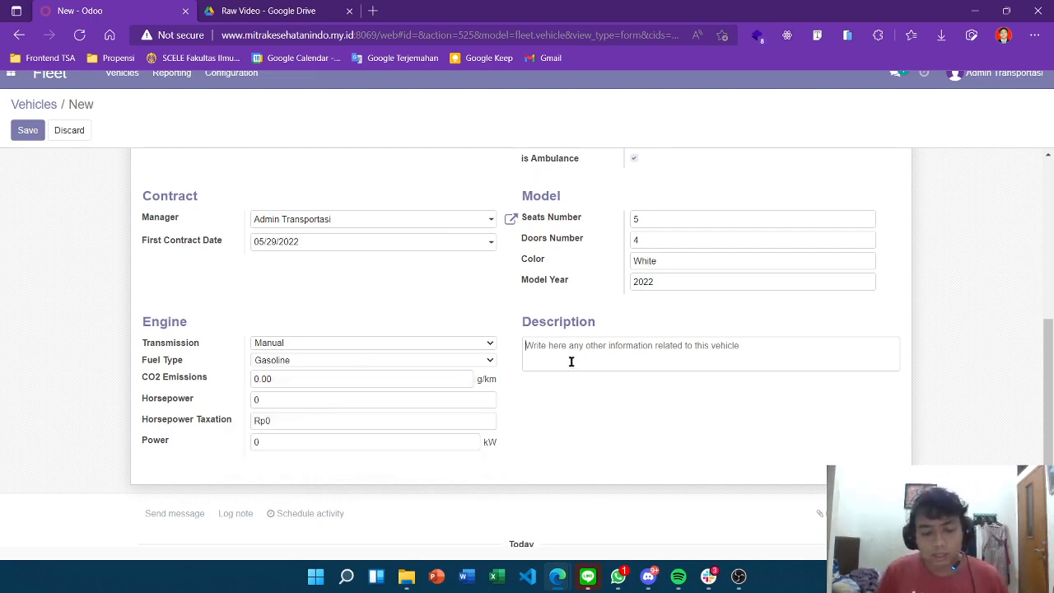
Write the description 'Mobil Ambulance Darurat'
click(571, 361)
text(Mobil)
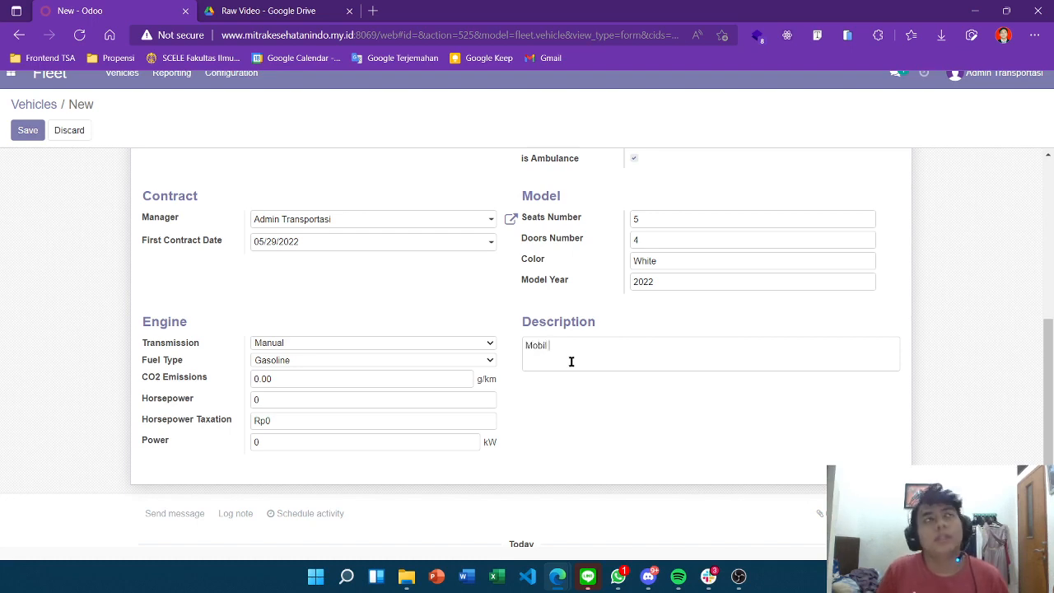
text( Amb)
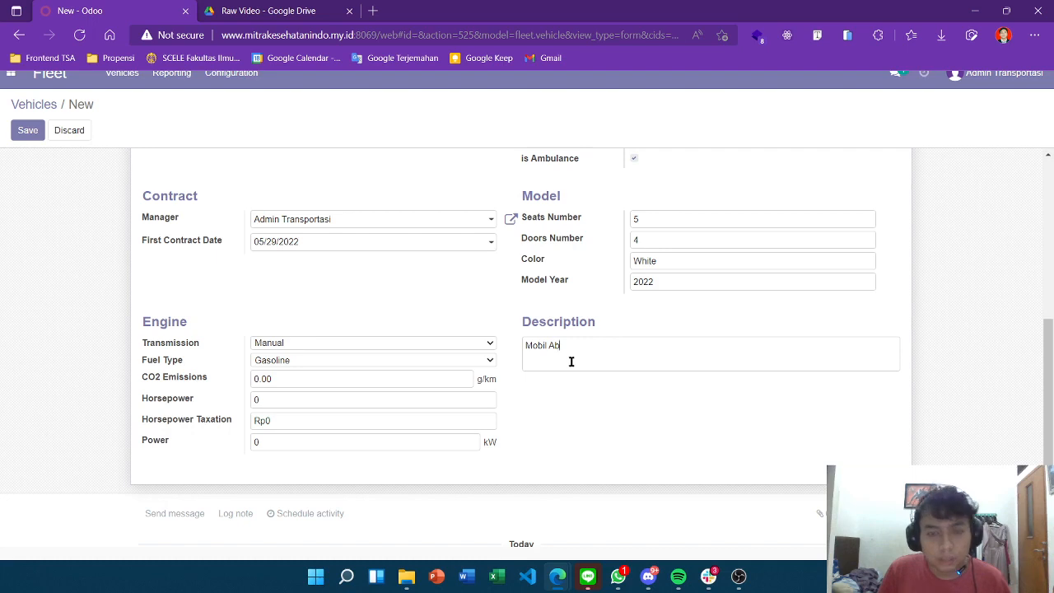
key(BackSpace)
text(mbulance Darurat)
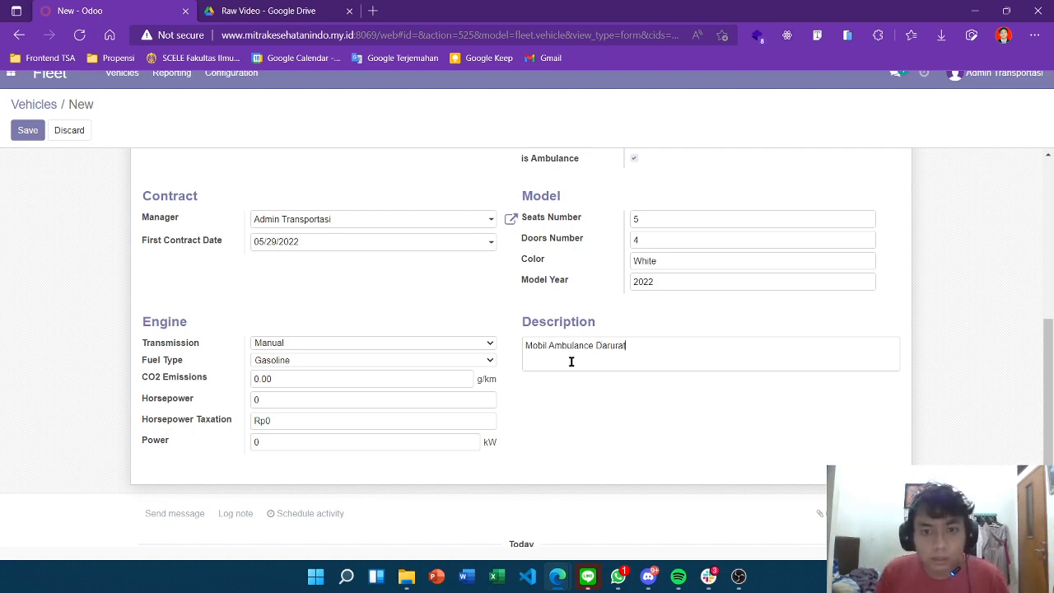
scroll(576, 366, down, 2)
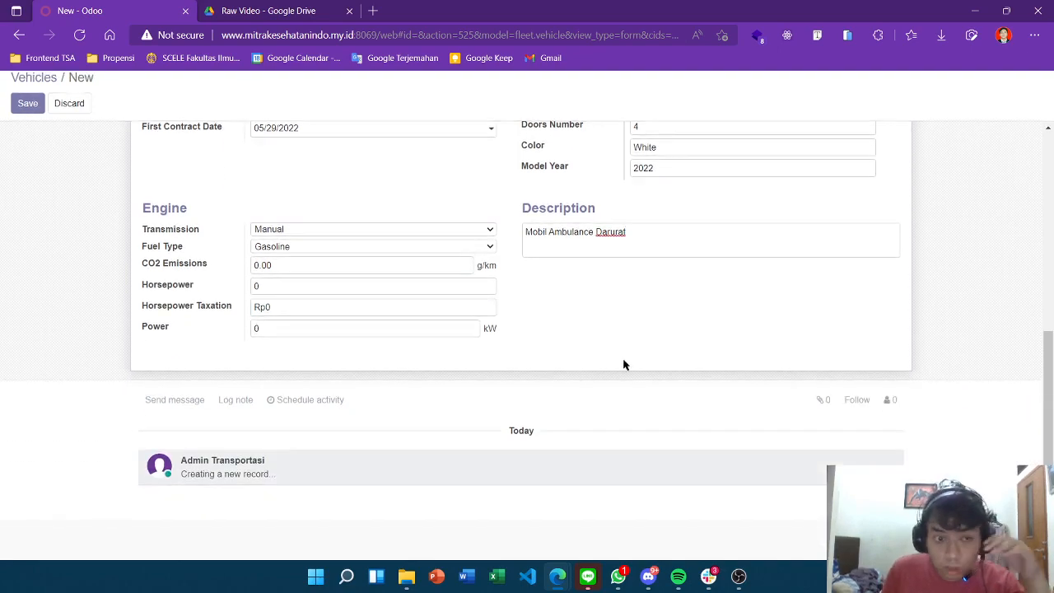
scroll(630, 363, up, 3)
scroll(632, 358, up, 3)
scroll(631, 354, down, 6)
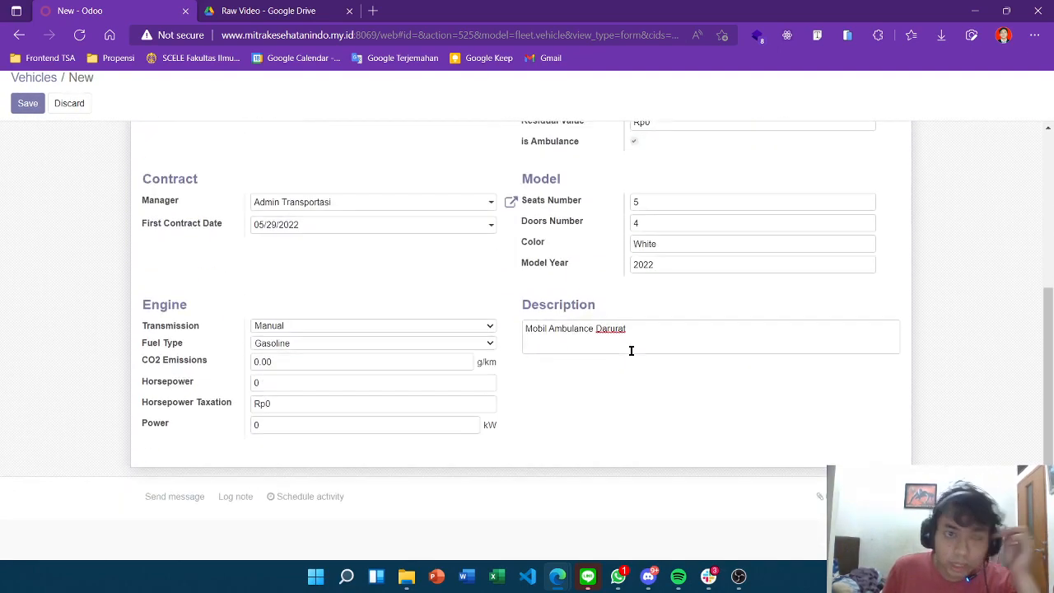
scroll(631, 349, up, 3)
scroll(631, 350, down, 3)
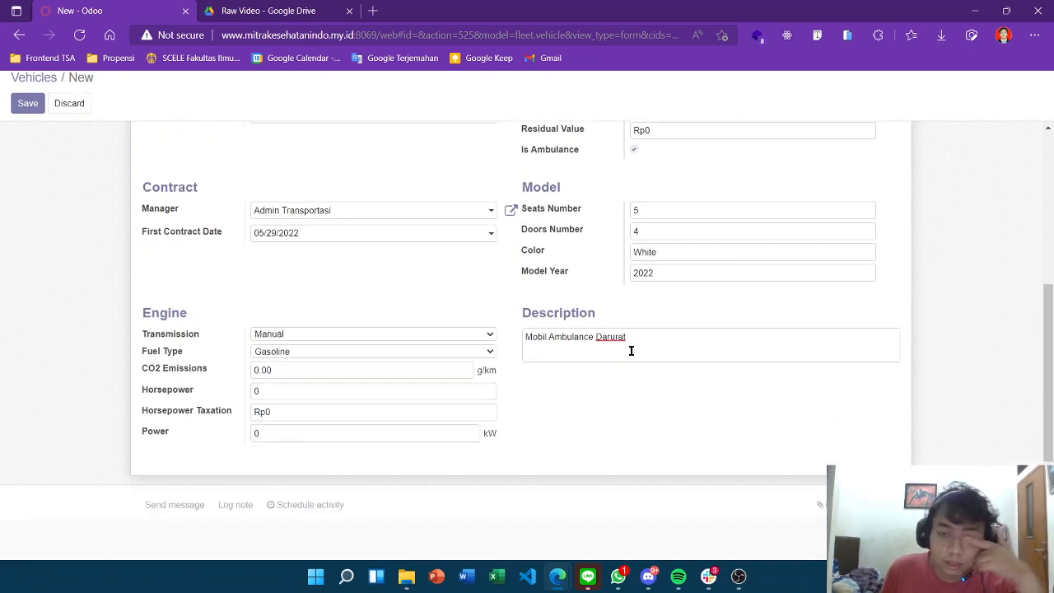
scroll(412, 243, up, 6)
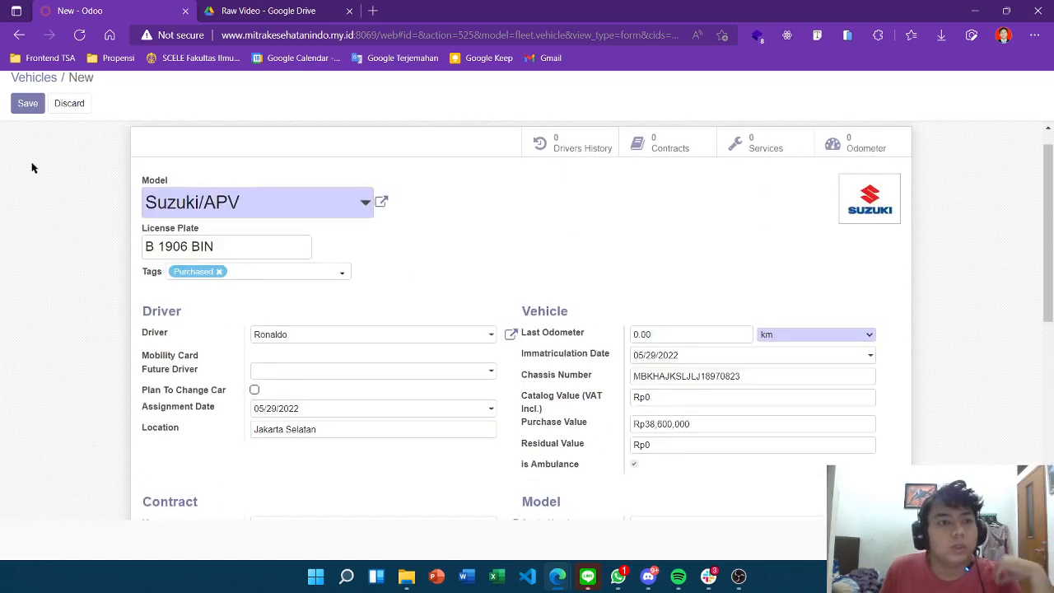
Save the new Suzuki/APV B 1906 BIN vehicle record
click(24, 103)
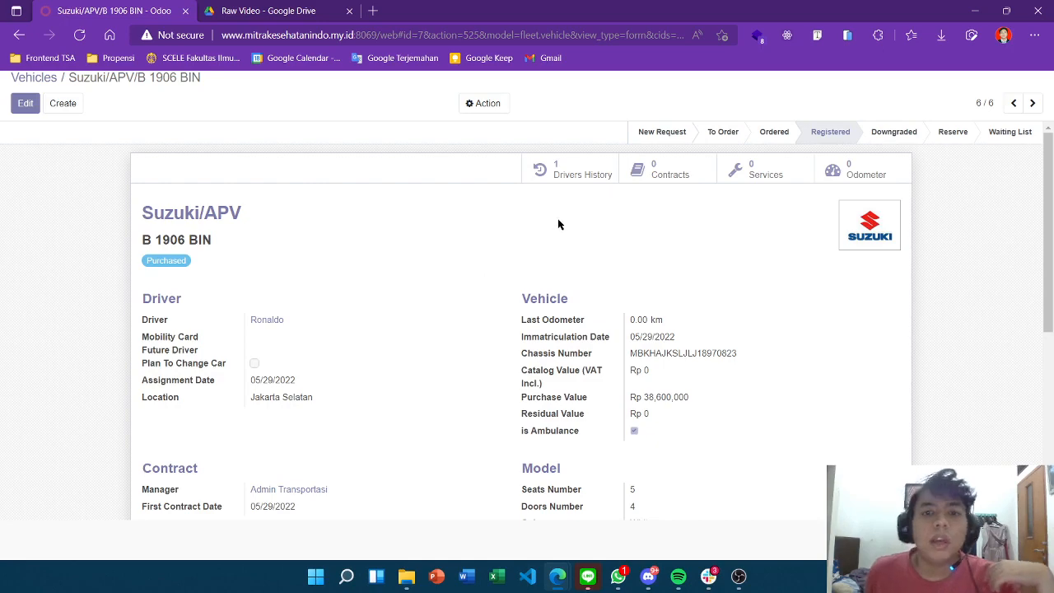
scroll(560, 247, down, 4)
scroll(568, 315, up, 4)
scroll(525, 390, down, 2)
scroll(379, 313, up, 1)
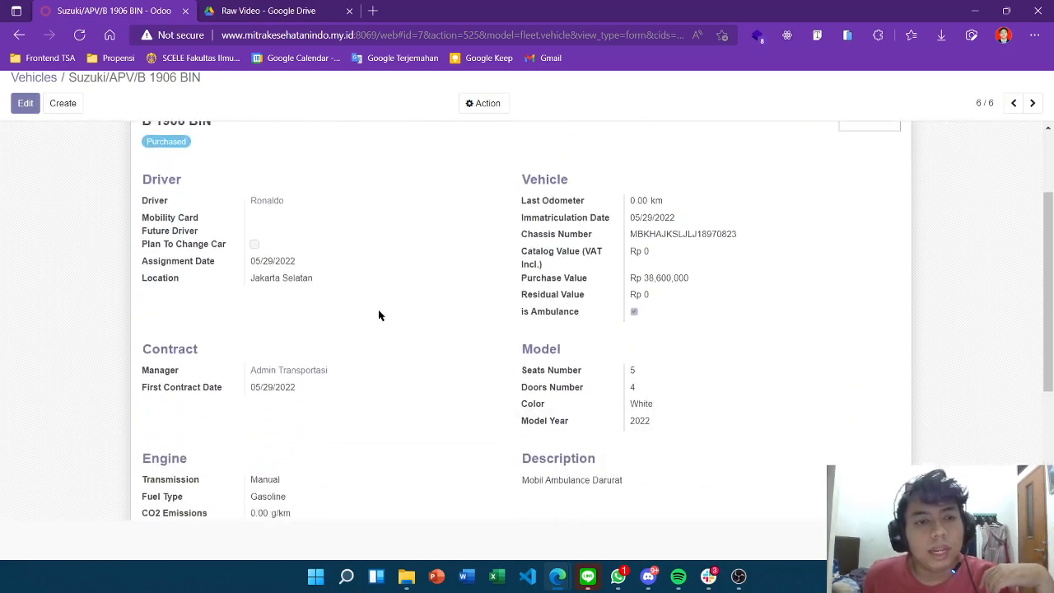
scroll(83, 247, up, 3)
Return to the Vehicles board and find the new Suzuki card under Registered
click(40, 92)
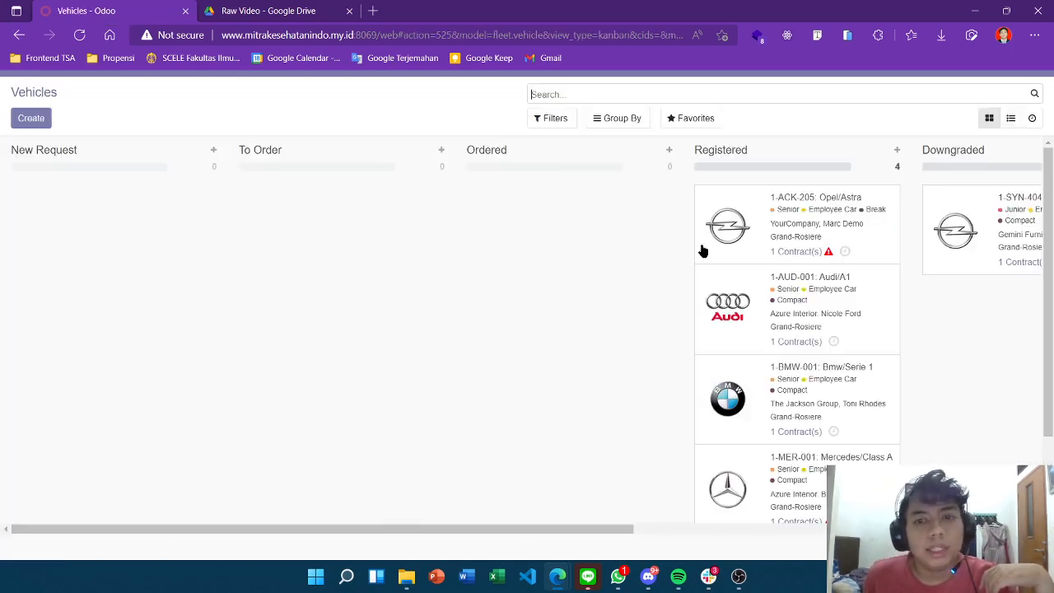
scroll(716, 330, down, 2)
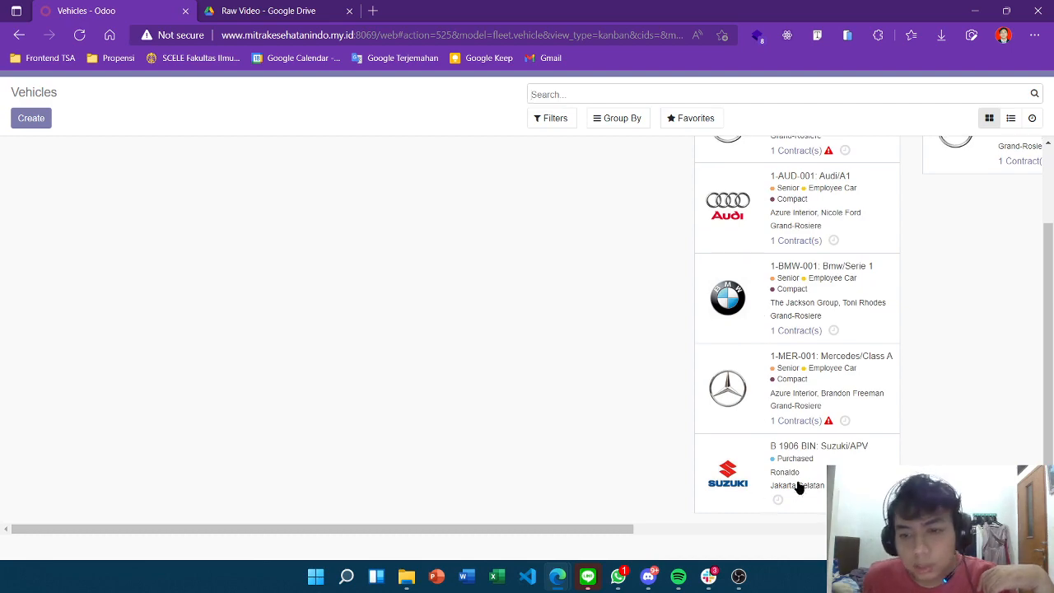
scroll(797, 486, up, 3)
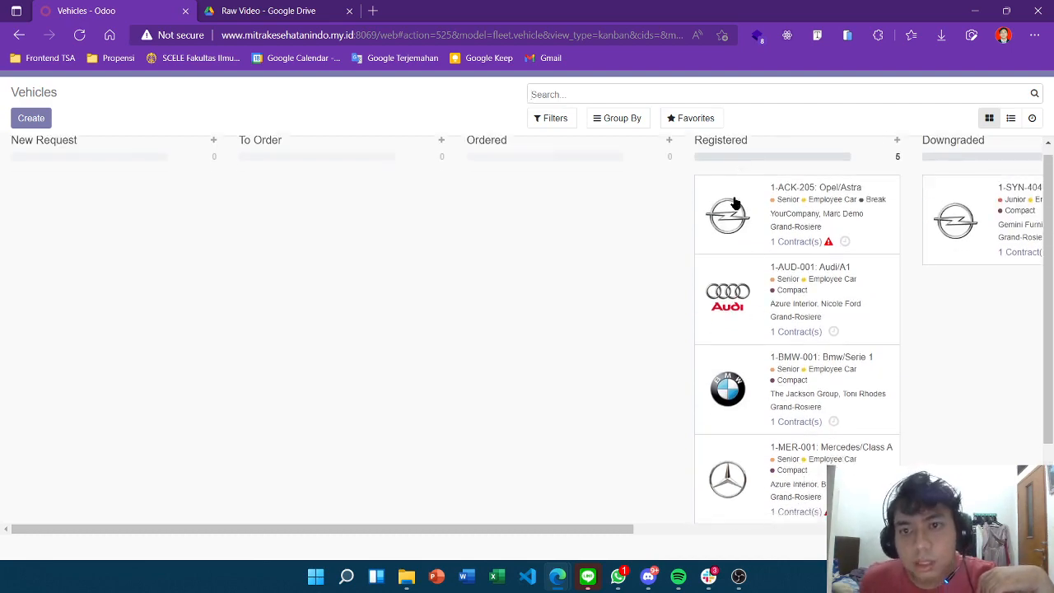
scroll(103, 237, up, 1)
scroll(232, 270, down, 1)
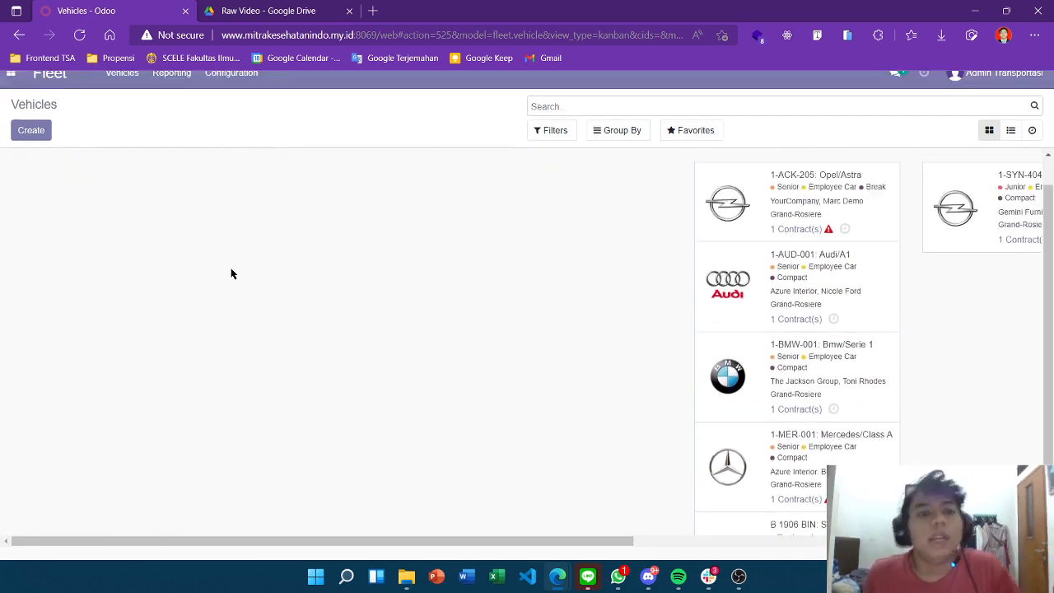
scroll(231, 274, up, 1)
scroll(183, 206, down, 1)
scroll(303, 253, up, 1)
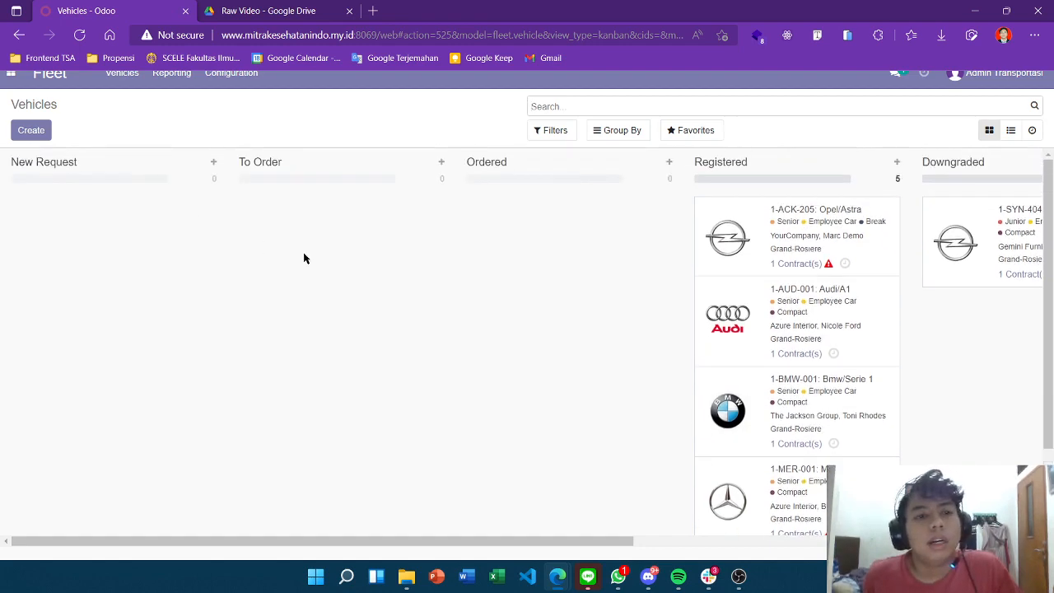
scroll(571, 181, right, 7)
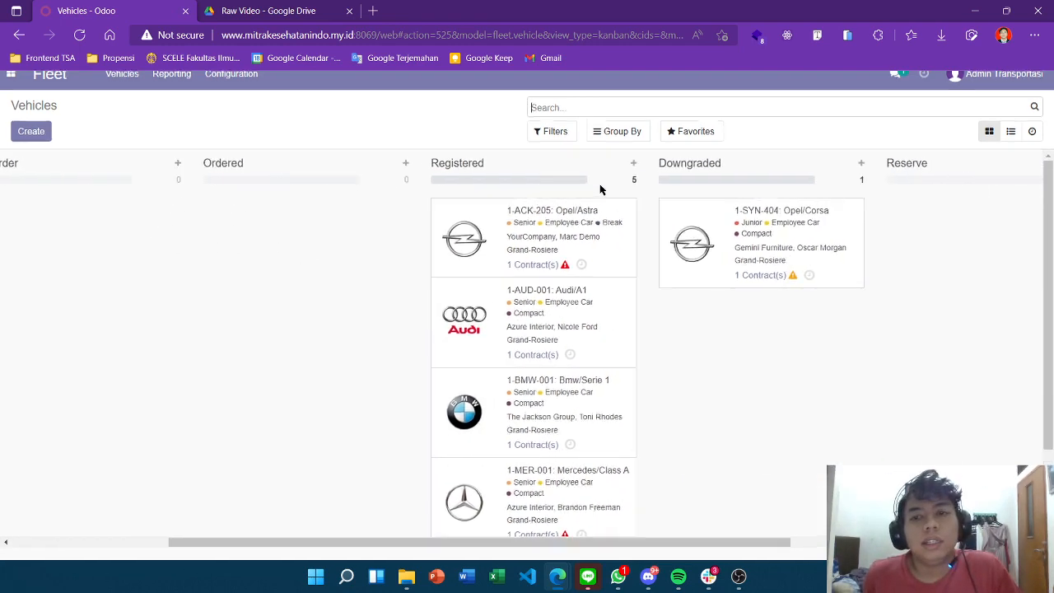
scroll(642, 206, up, 1)
scroll(677, 224, right, 1)
scroll(678, 224, left, 3)
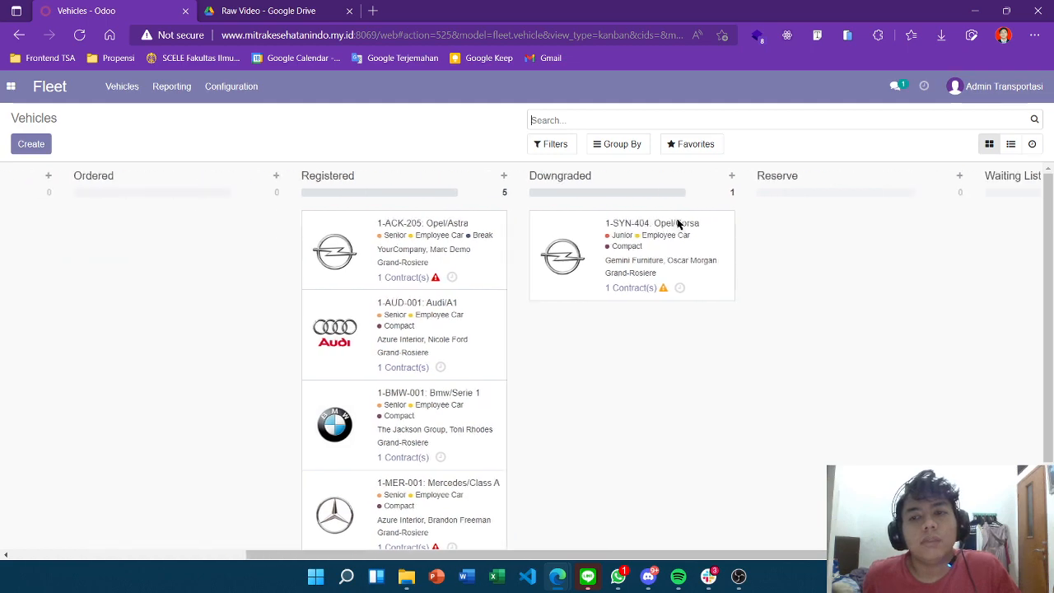
scroll(677, 224, right, 3)
scroll(672, 231, left, 8)
scroll(675, 288, down, 3)
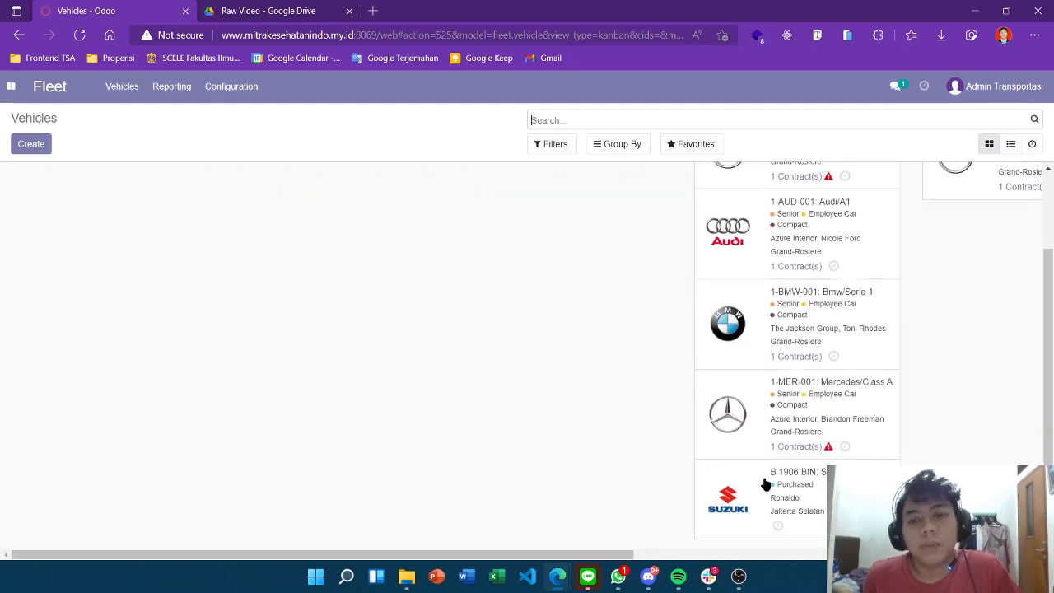
Move the accidentally dragged Suzuki card back into the Registered stage
drag(790, 514, 545, 228)
drag(650, 286, 693, 303)
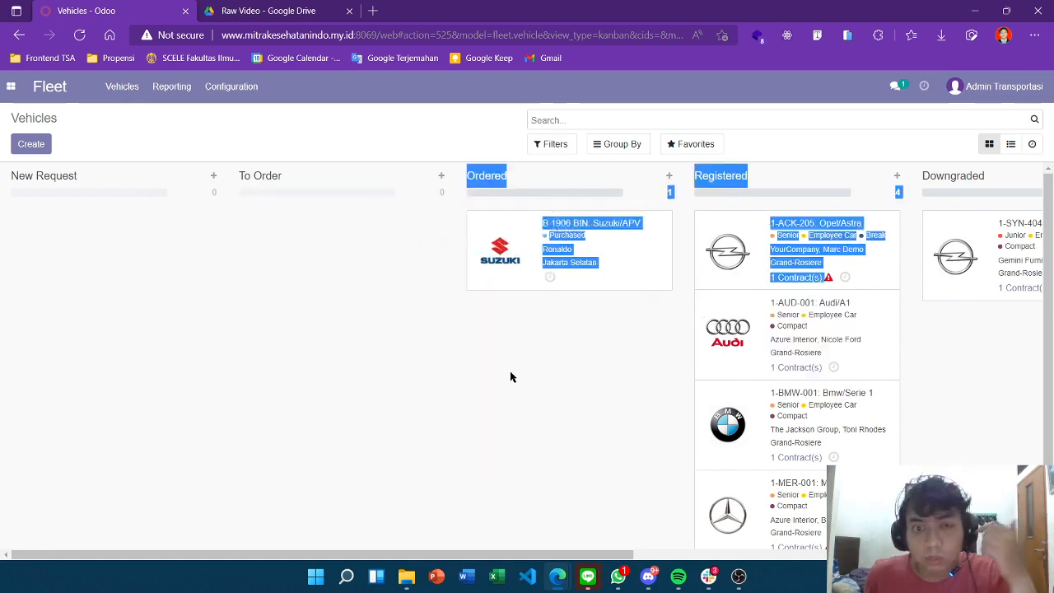
click(463, 393)
drag(513, 261, 748, 293)
Scan the vehicle stages and show the Vehicles menu with vehicles, contracts, services and odometers
scroll(747, 293, right, 4)
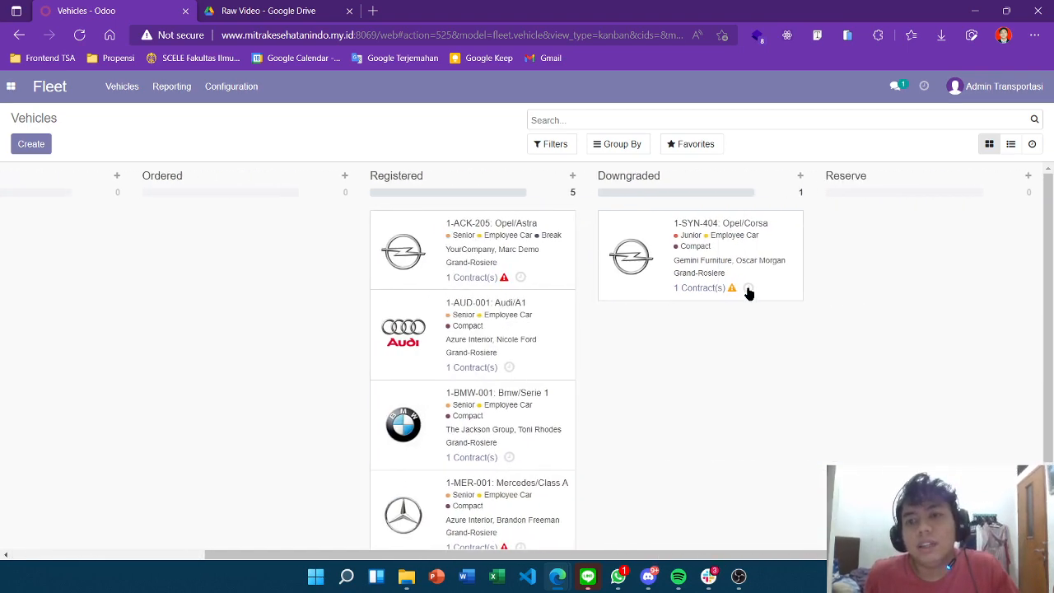
scroll(636, 275, down, 2)
scroll(636, 275, up, 1)
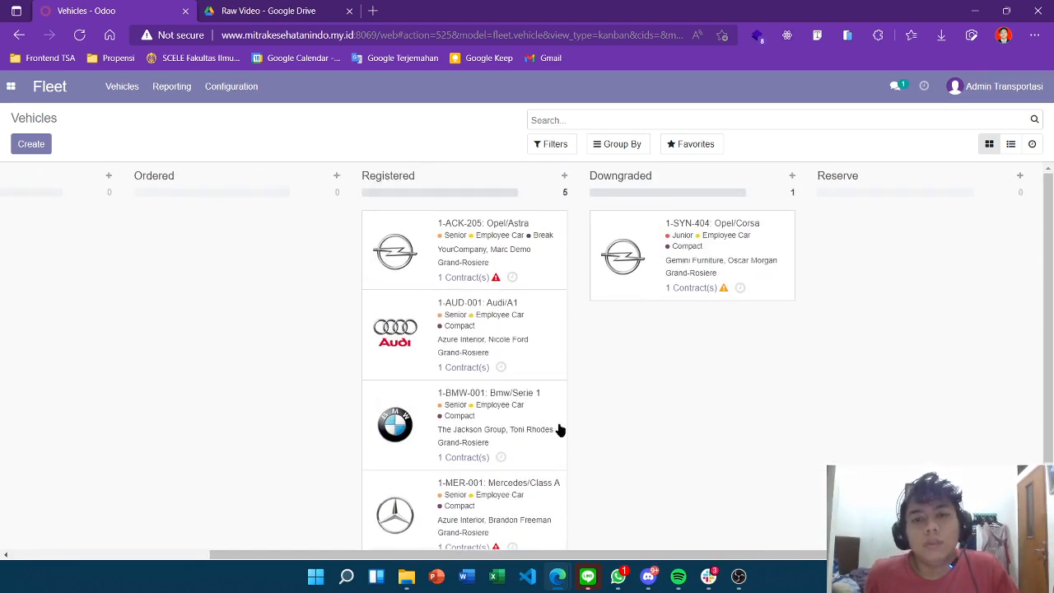
scroll(684, 305, down, 1)
scroll(687, 301, up, 2)
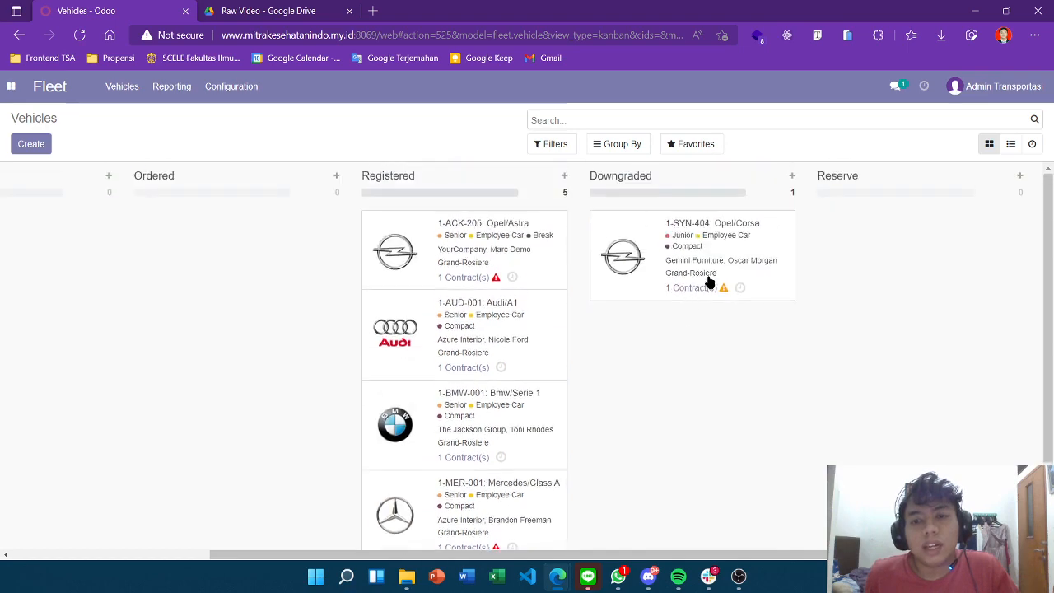
scroll(708, 283, right, 3)
scroll(692, 238, right, 2)
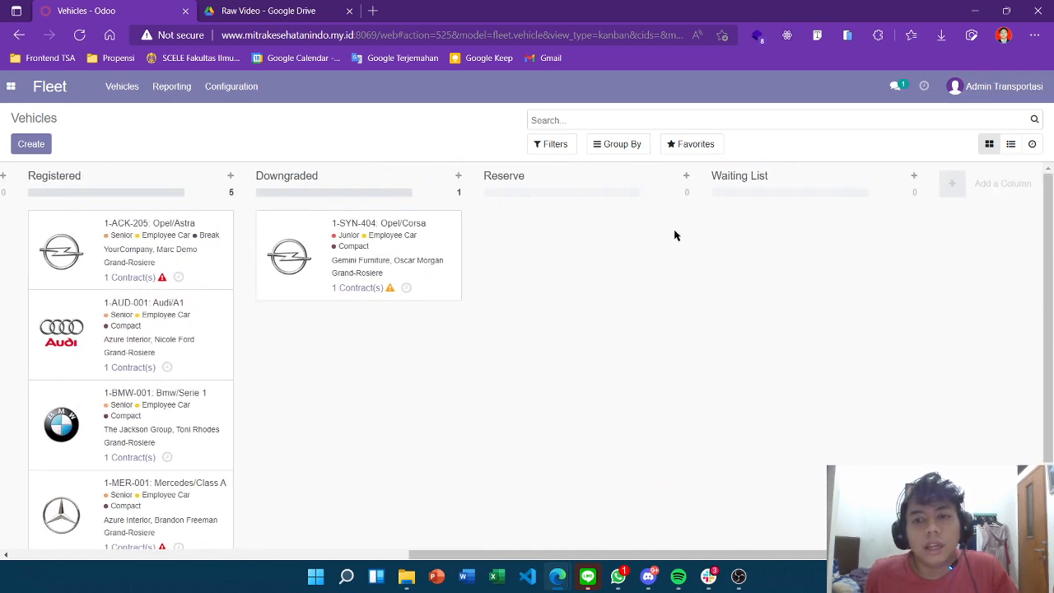
scroll(494, 238, left, 10)
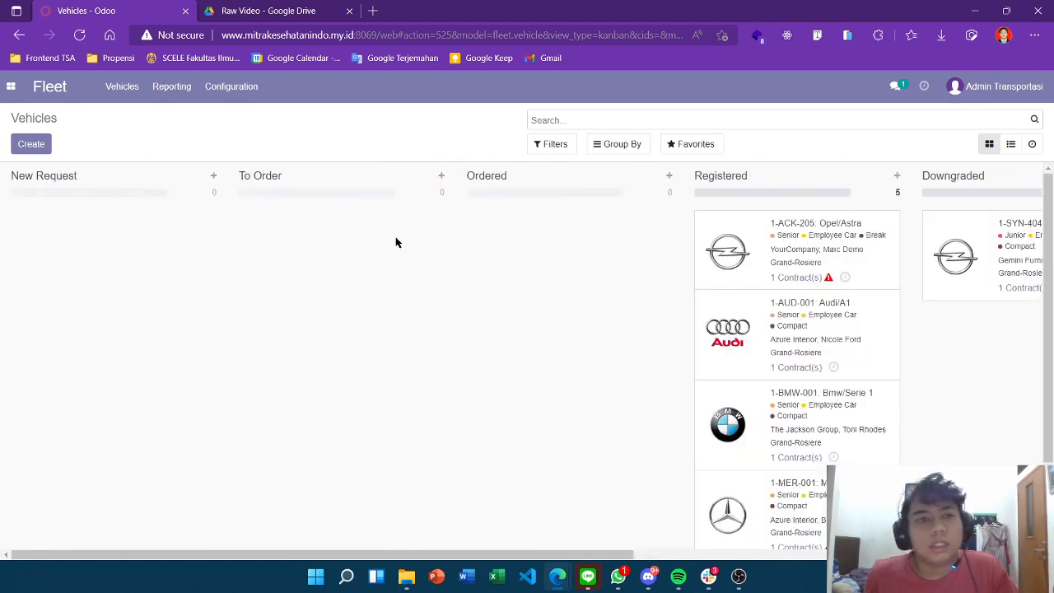
click(111, 87)
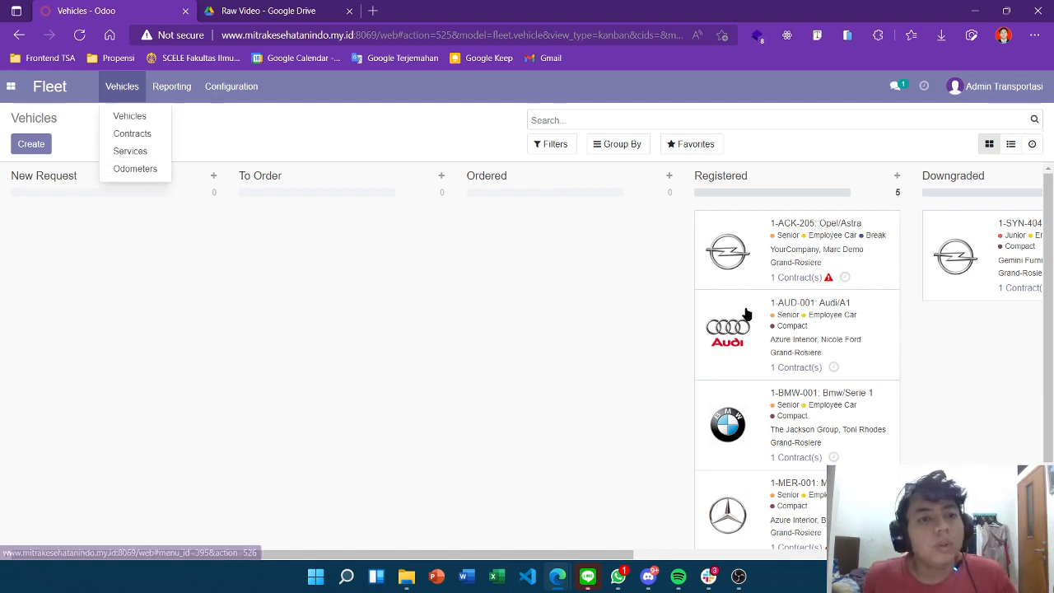
scroll(150, 172, down, 1)
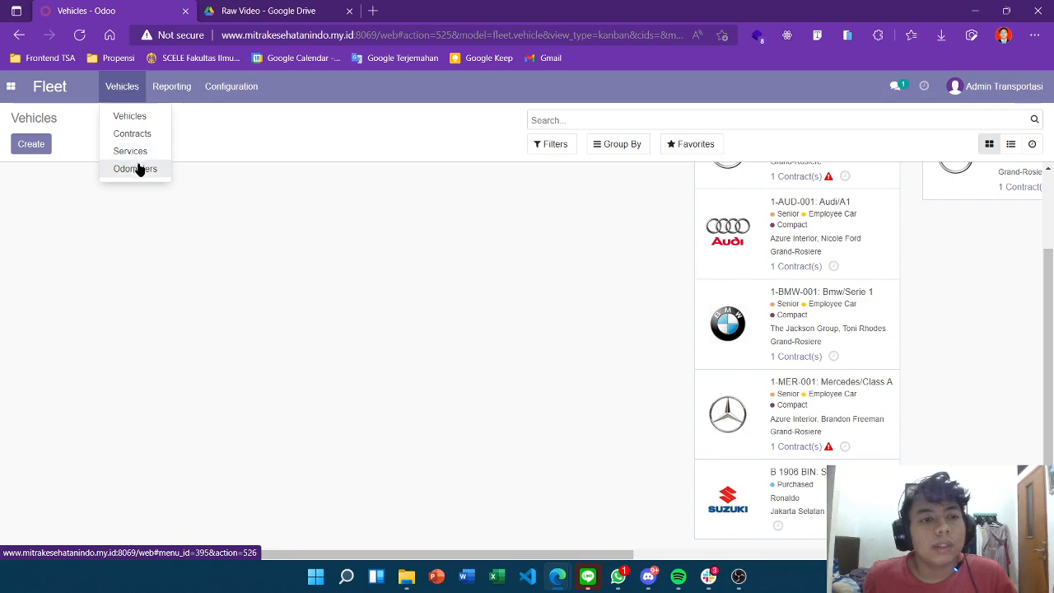
Open the Suzuki/APV/B 1906 BIN vehicle and view its still-empty Contracts list
click(802, 494)
scroll(481, 336, down, 10)
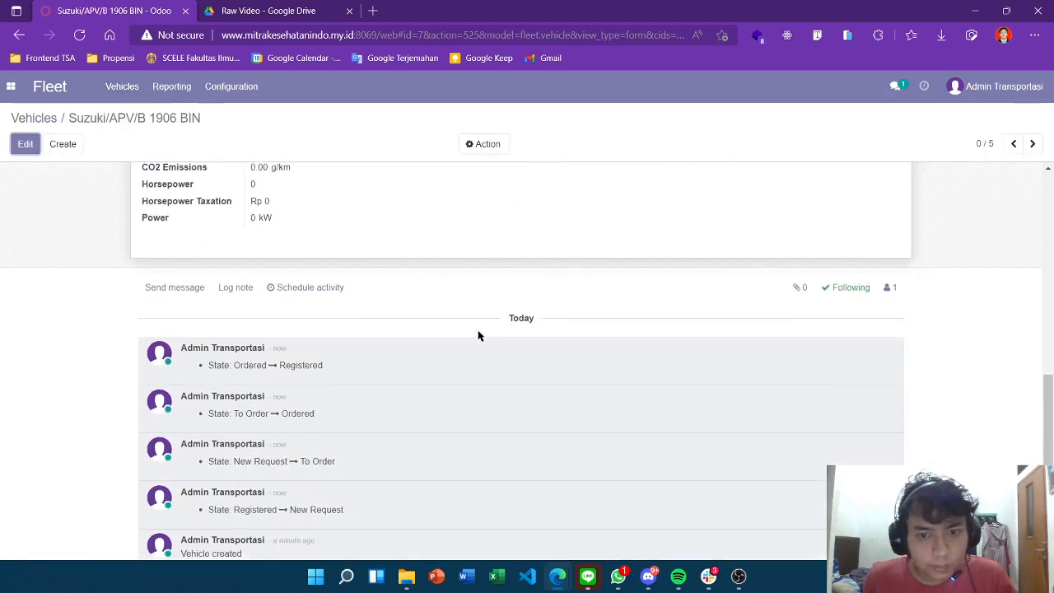
scroll(482, 336, up, 10)
click(109, 87)
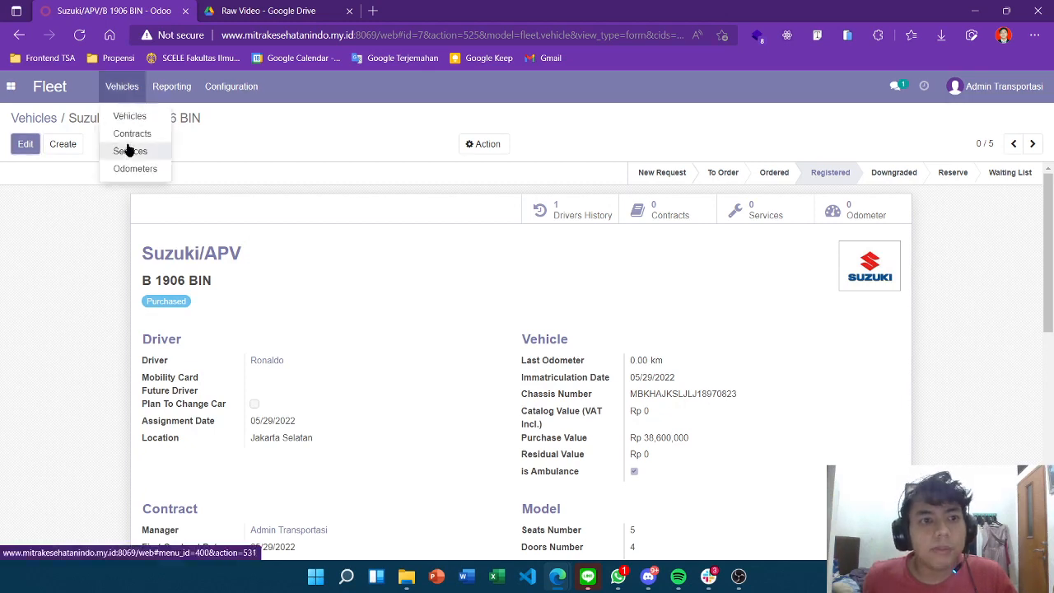
click(700, 232)
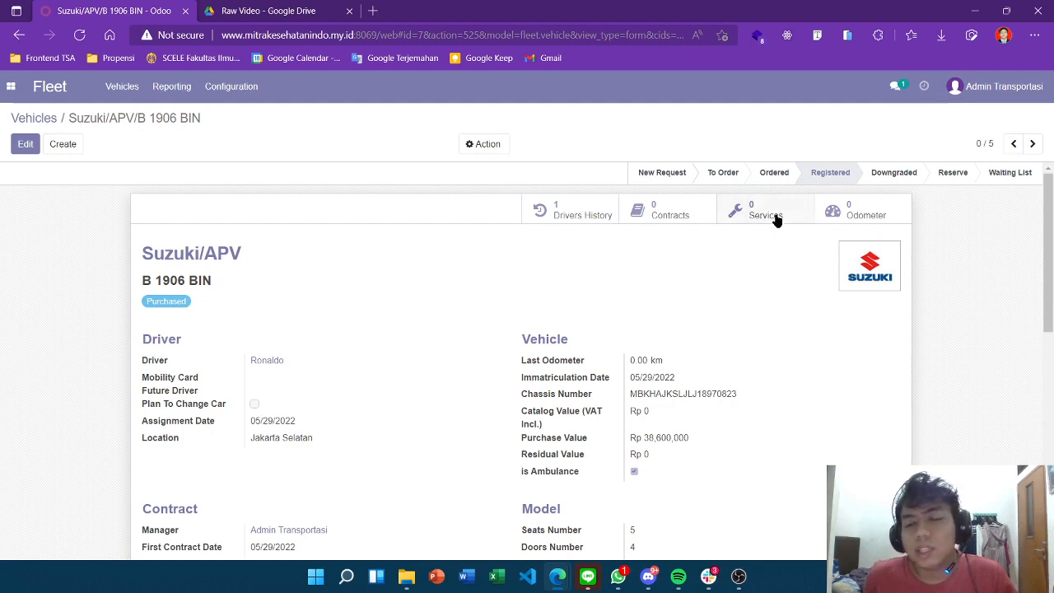
click(669, 211)
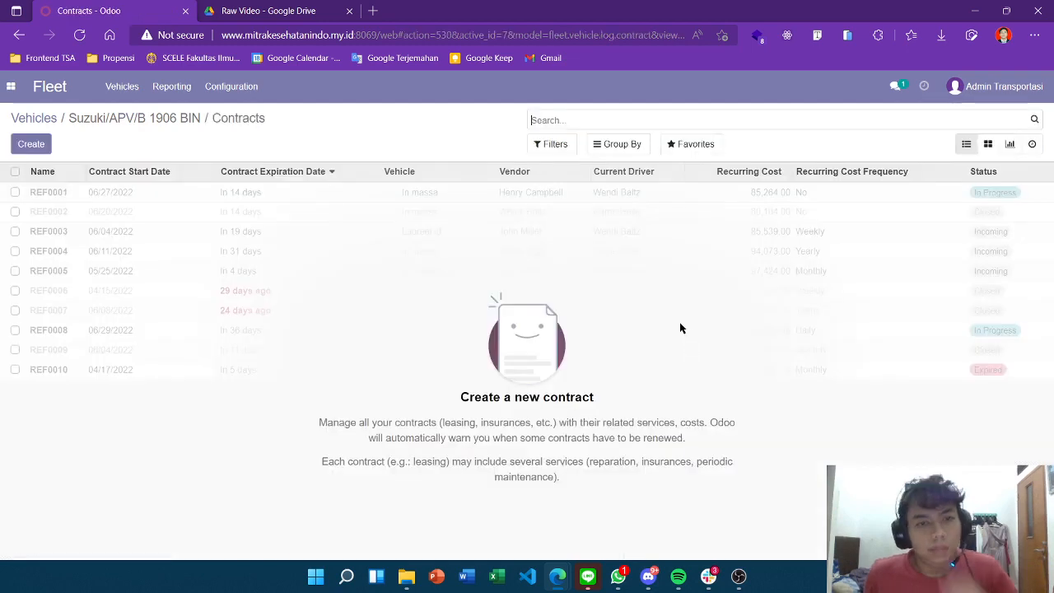
Create a new Omnium contract for the vehicle with invoice date 05/29/2022
click(35, 145)
scroll(384, 236, down, 1)
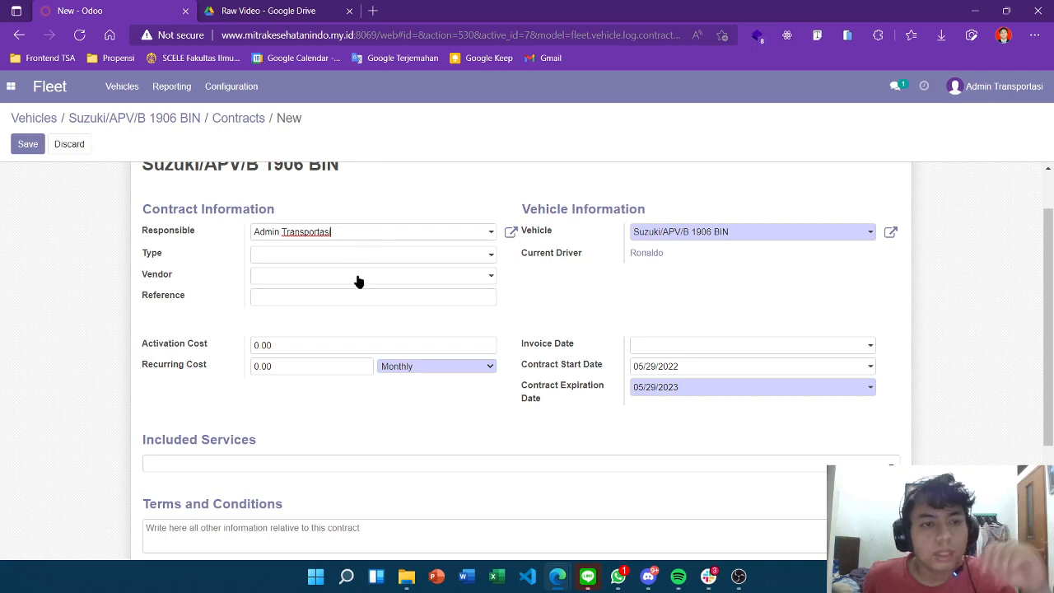
click(349, 255)
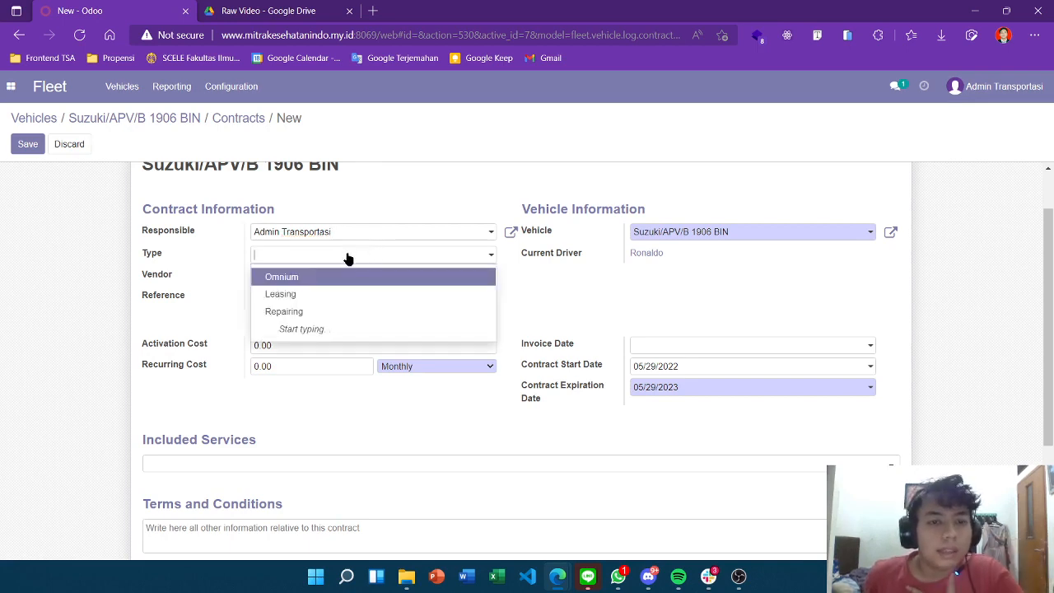
click(260, 282)
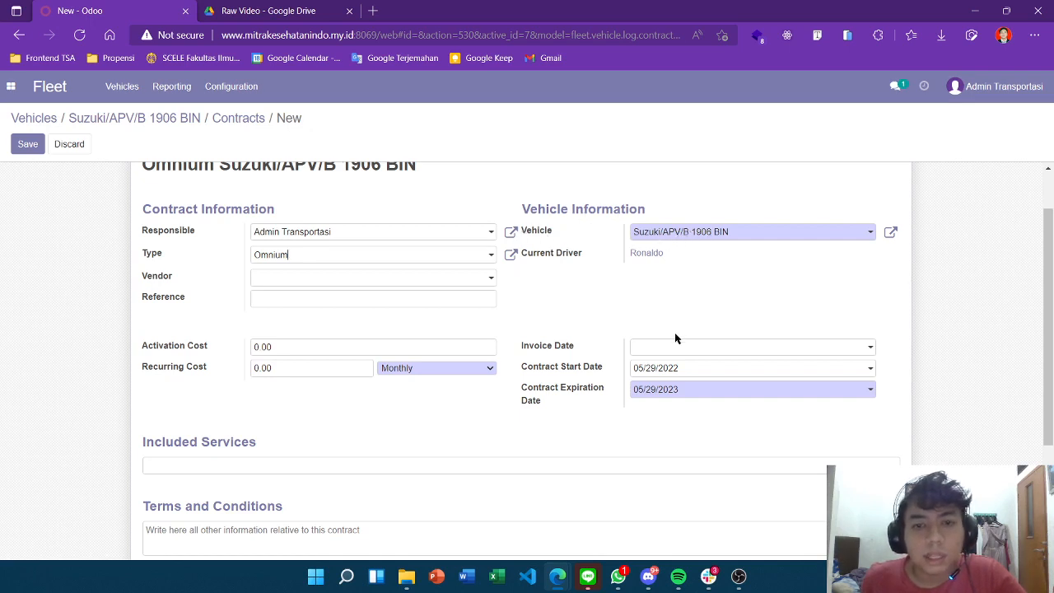
scroll(675, 337, down, 1)
click(650, 286)
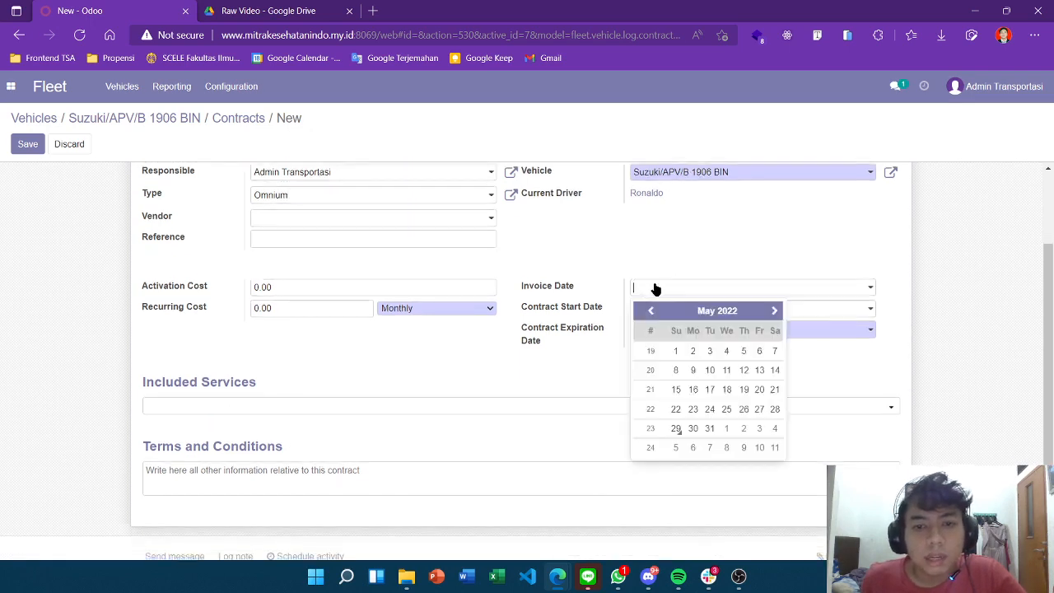
click(676, 428)
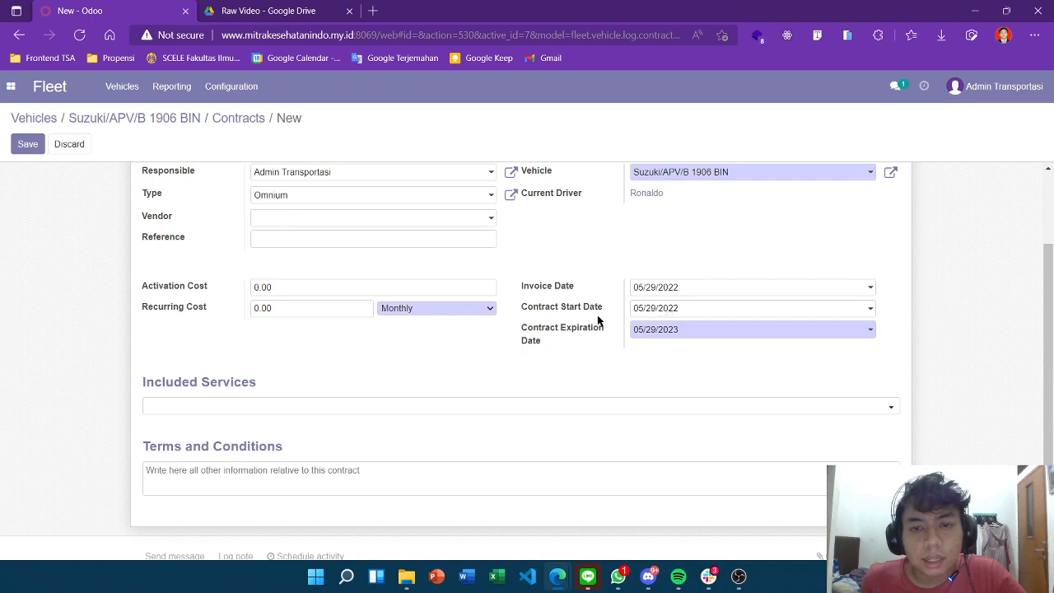
Change the contract expiration date from 05/29/2023 to 08/29/2023
click(661, 331)
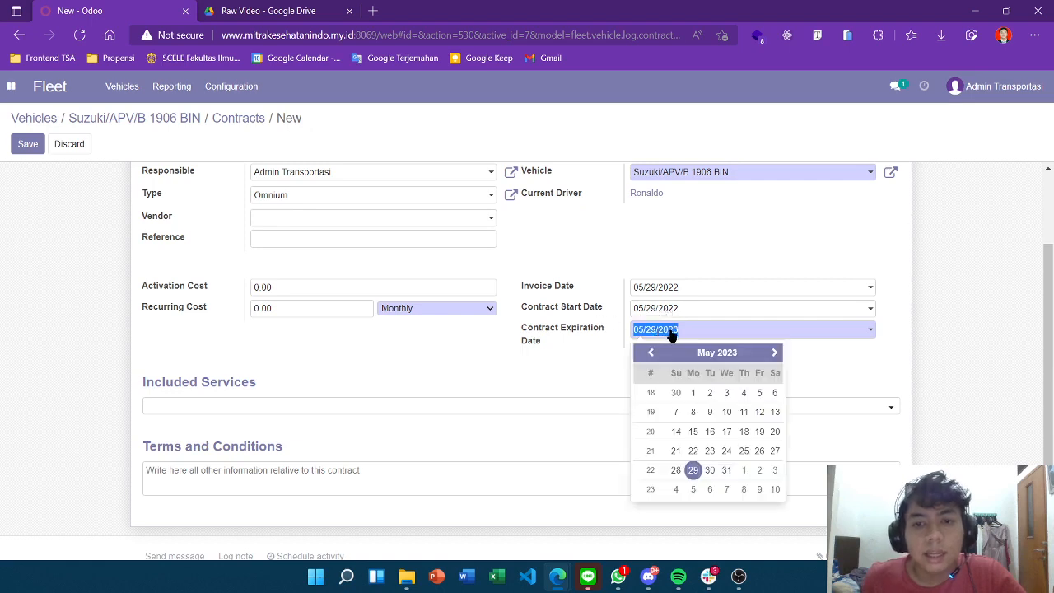
key(Escape)
click(684, 330)
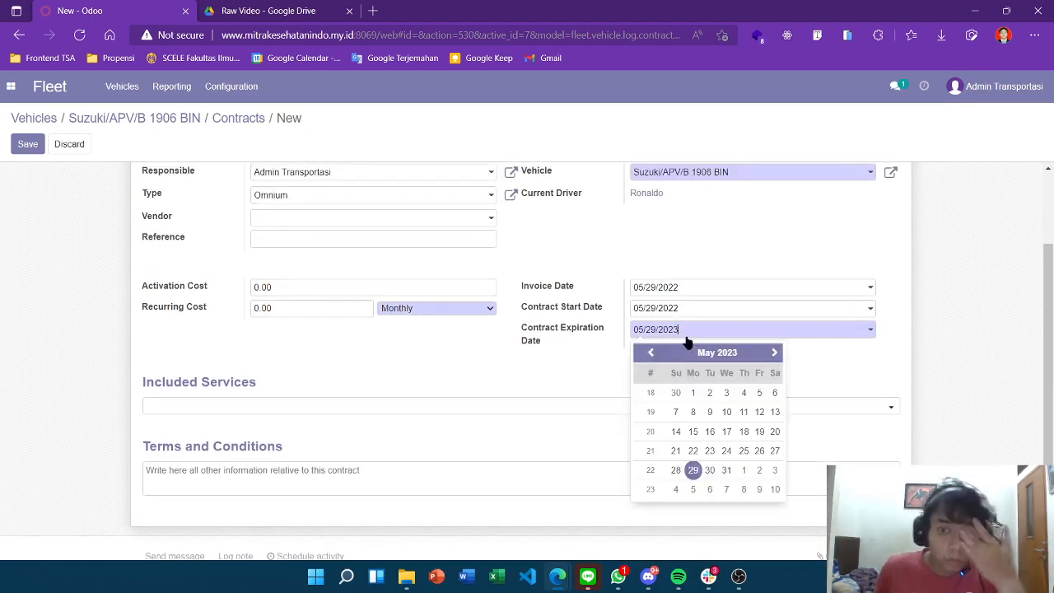
click(771, 352)
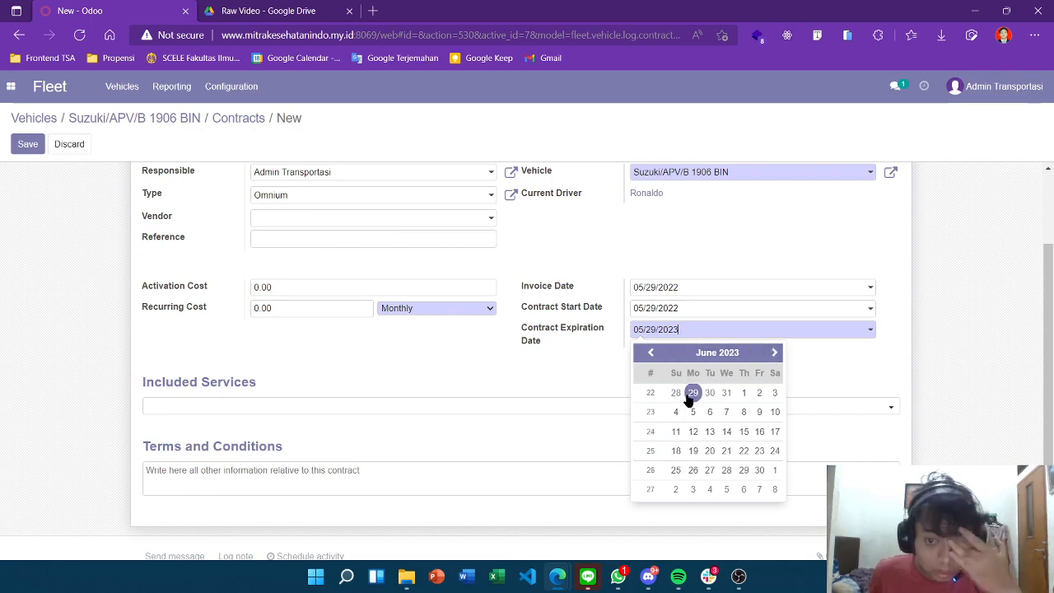
click(650, 352)
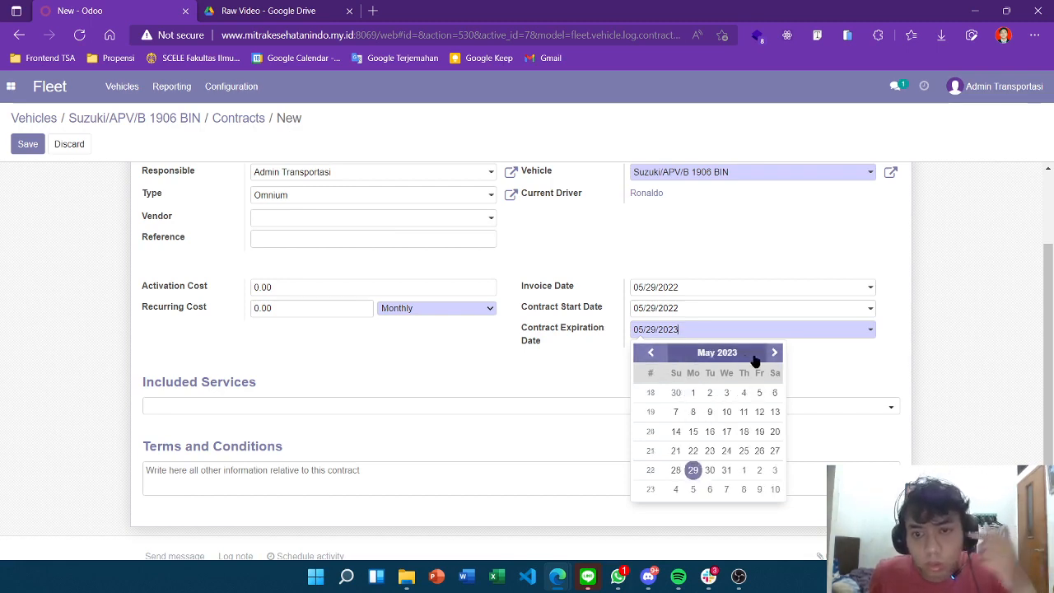
click(771, 352)
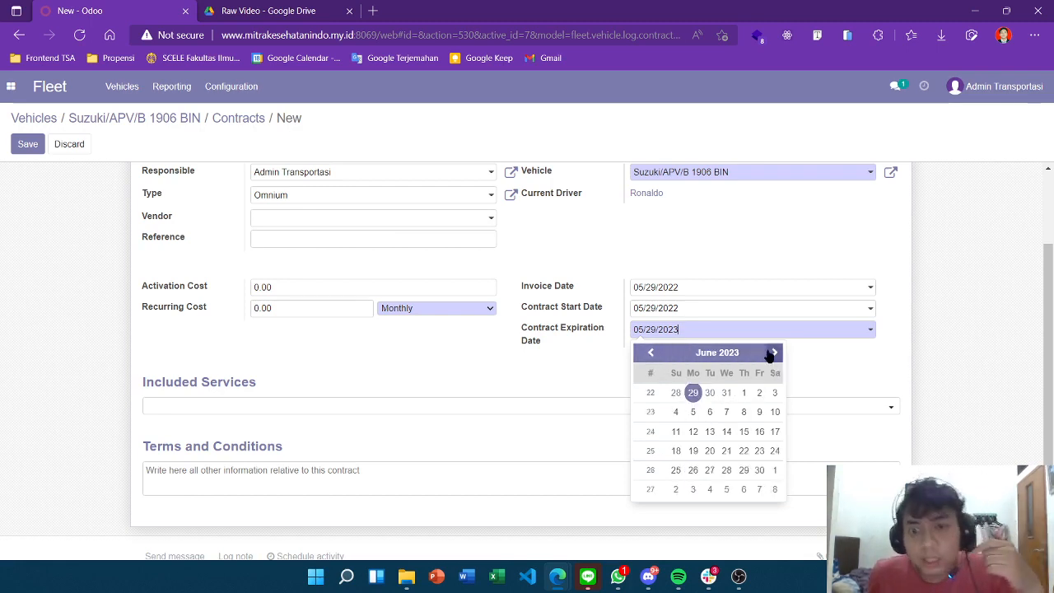
click(771, 352)
click(771, 352)
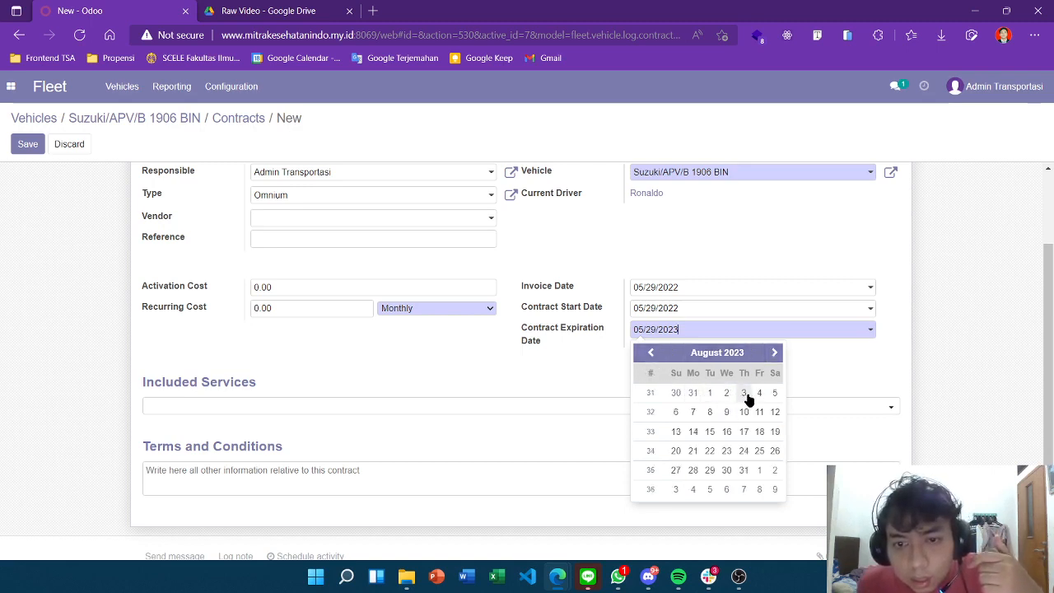
click(650, 353)
click(651, 352)
click(651, 352)
click(774, 352)
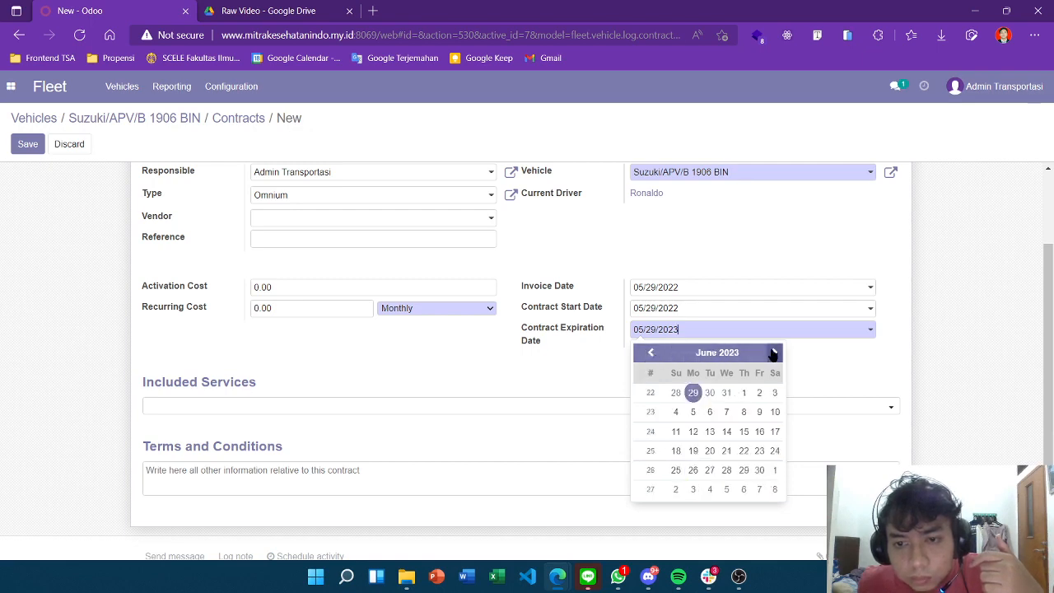
click(774, 353)
click(773, 354)
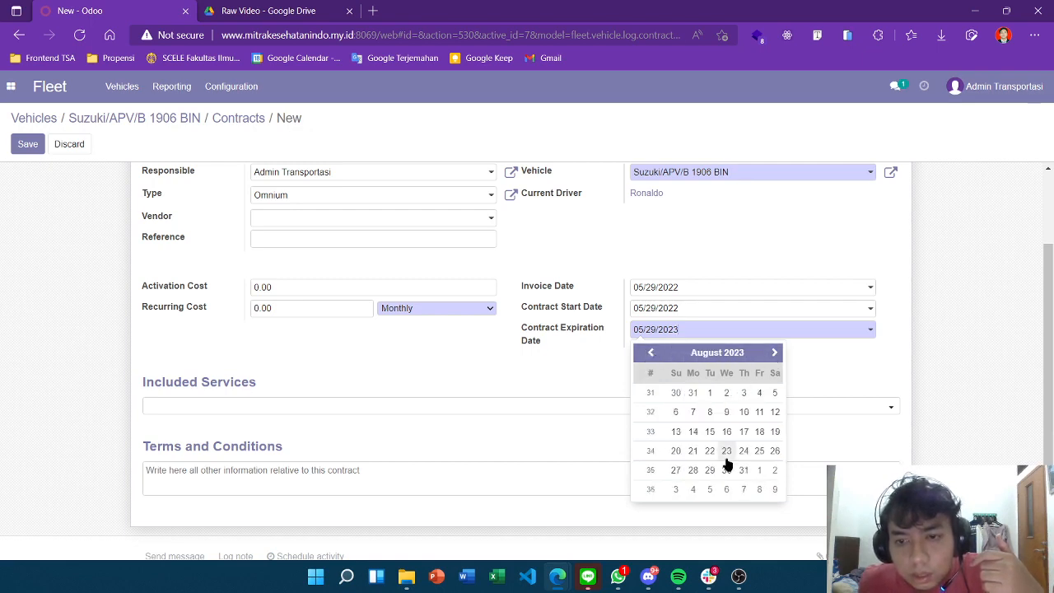
click(710, 470)
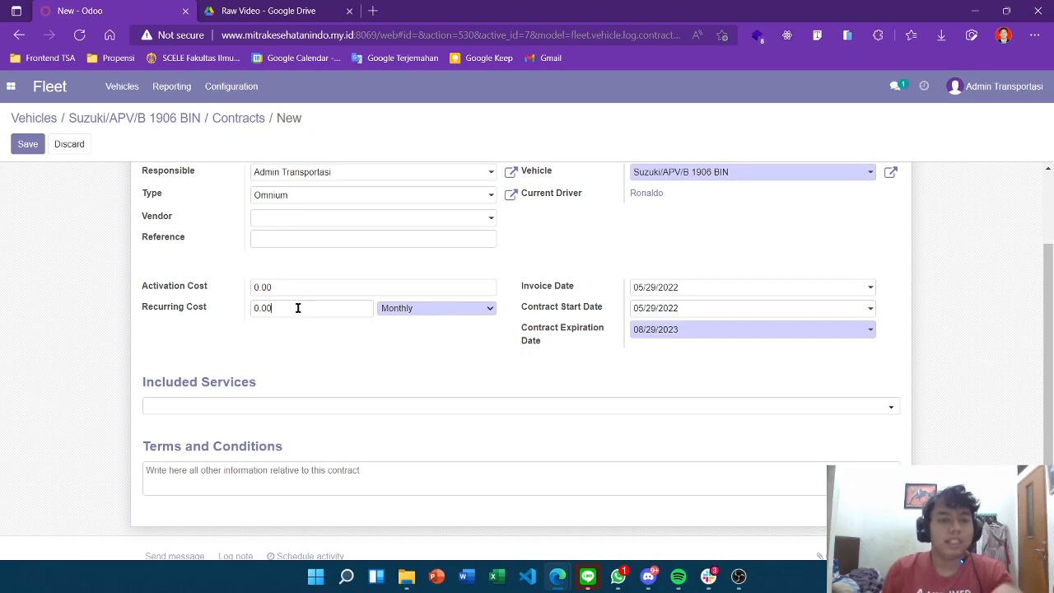
Set the recurring cost to 10,000,000.00 and include Repair and maintenance and Oil Change
drag(296, 306, 226, 306)
text(1)
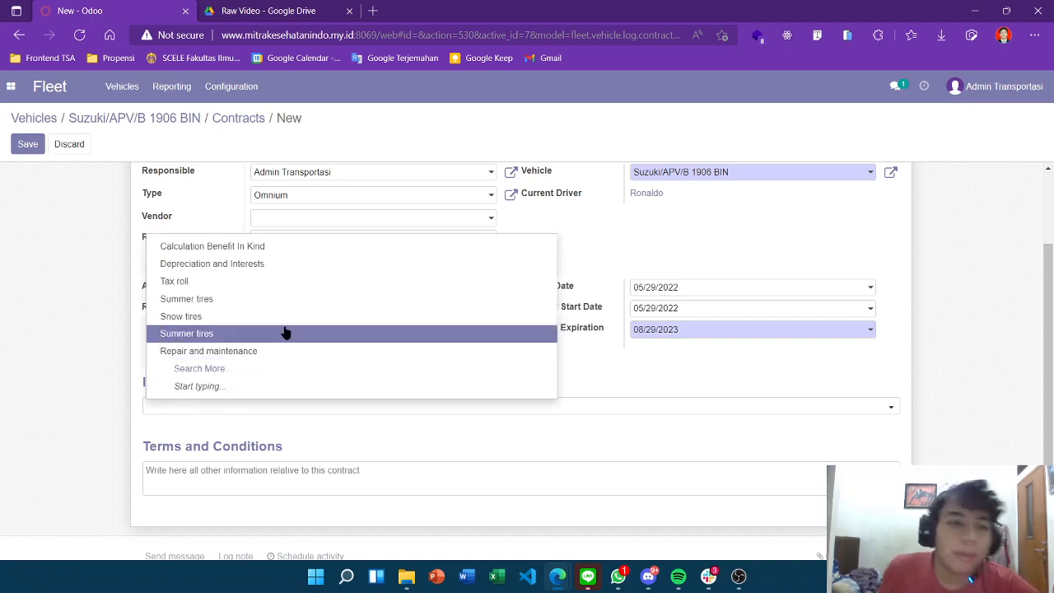
click(203, 351)
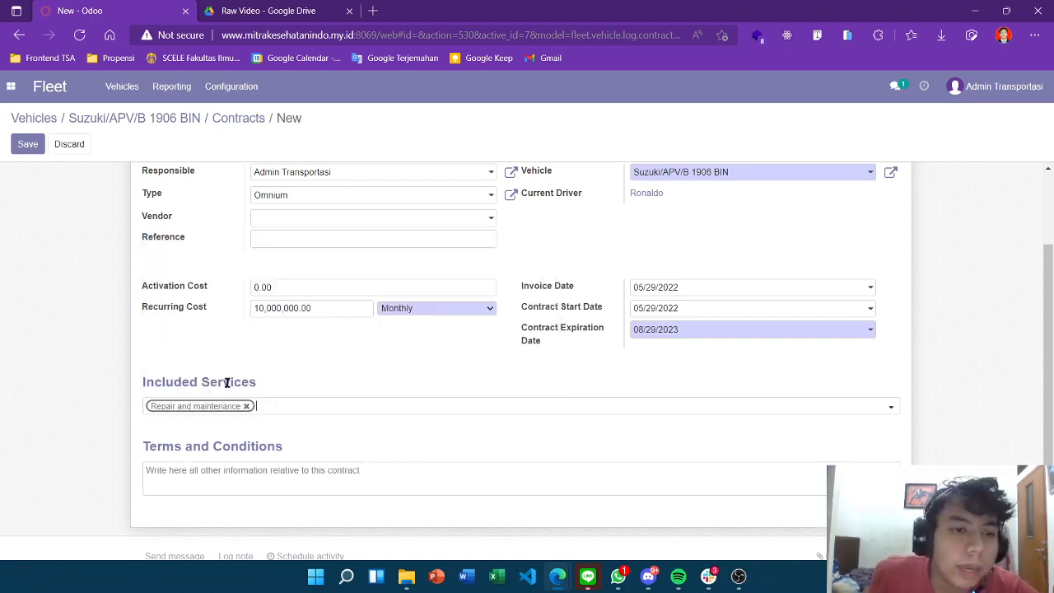
click(295, 417)
click(290, 369)
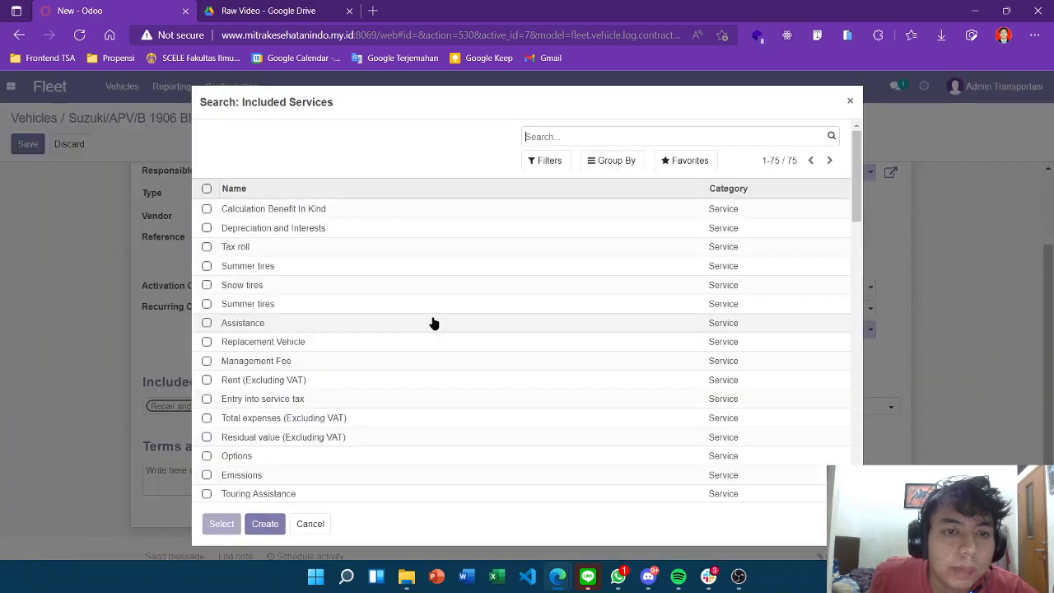
scroll(341, 325, down, 15)
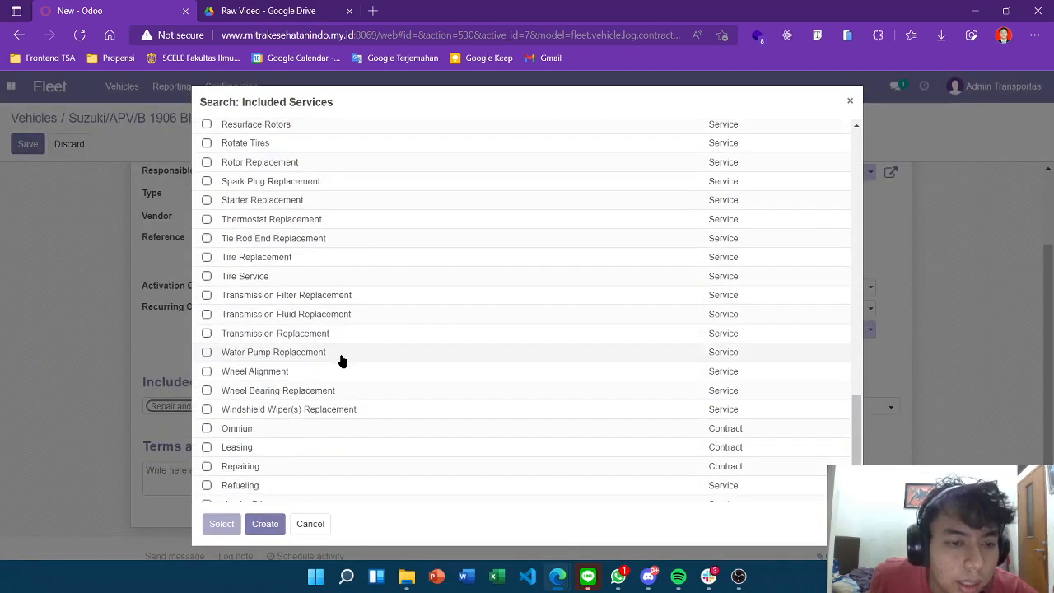
scroll(313, 360, up, 1)
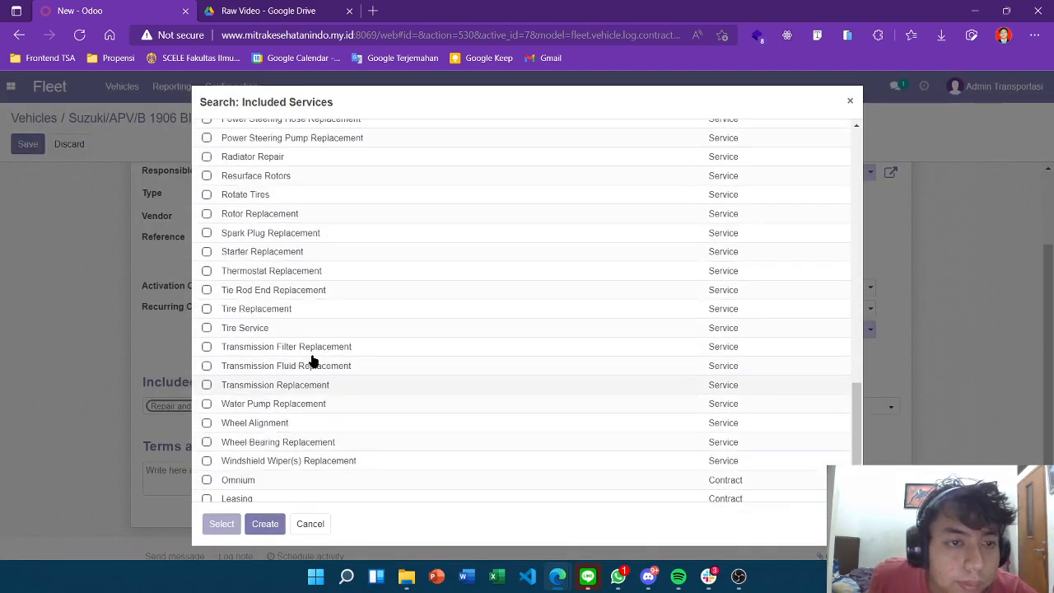
scroll(313, 361, up, 4)
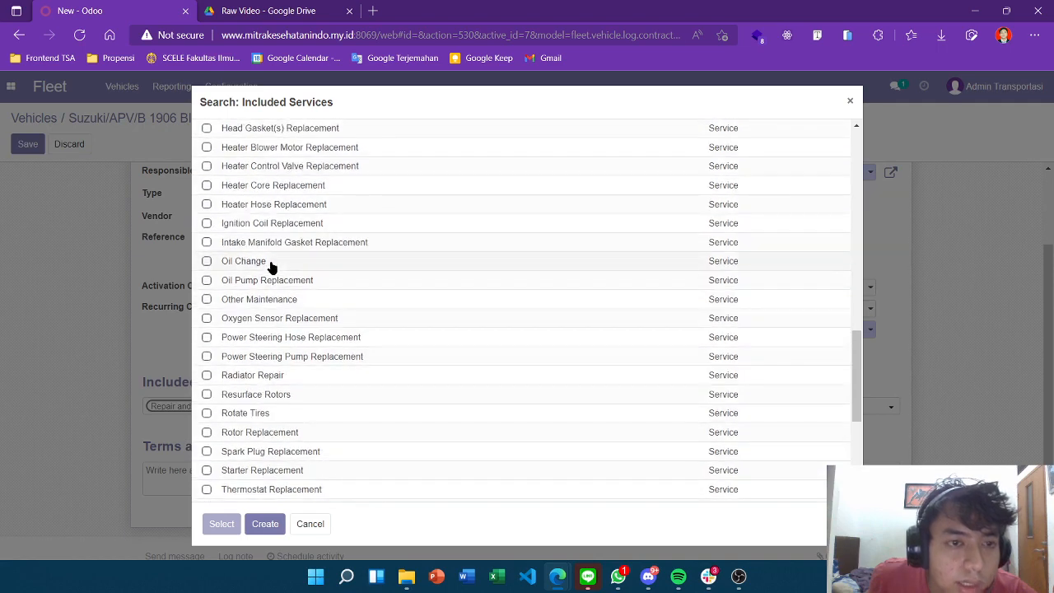
click(272, 264)
Add A/C Recharge to the contract's included services via Search More
click(338, 411)
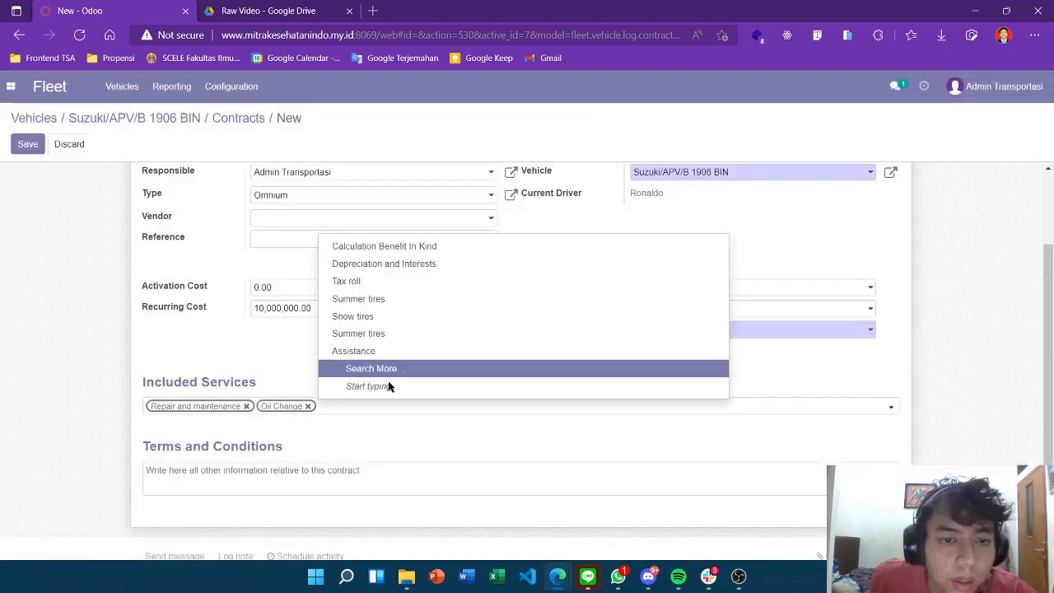
click(370, 368)
scroll(393, 321, down, 3)
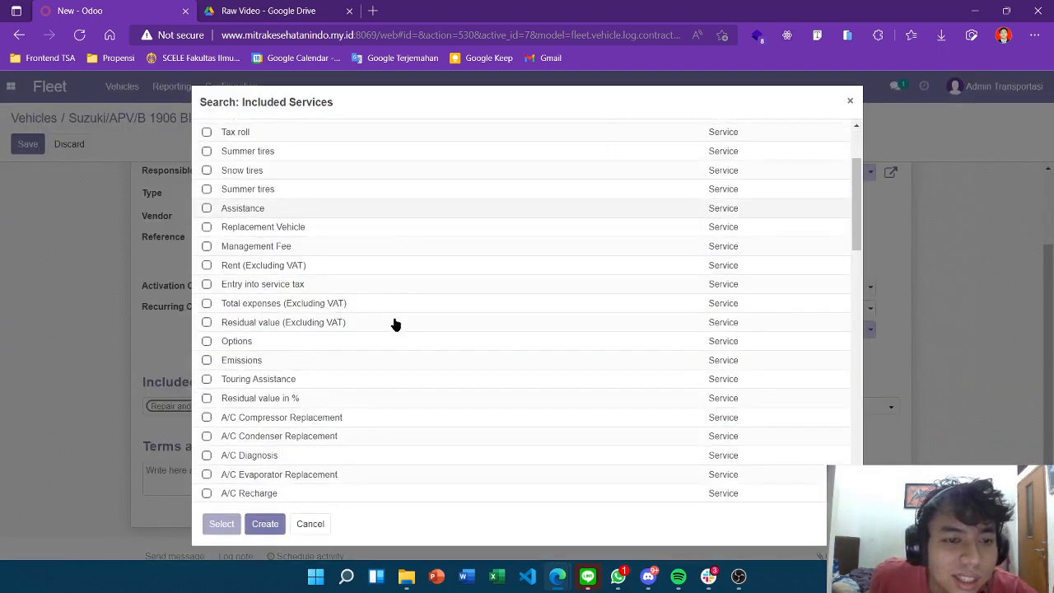
scroll(329, 315, down, 4)
scroll(284, 294, up, 2)
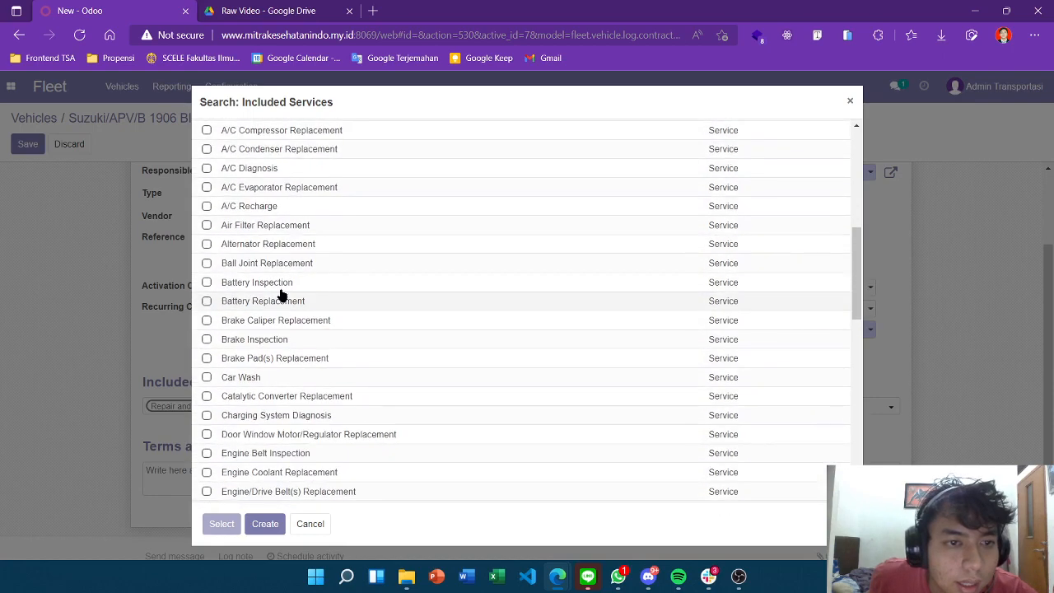
click(280, 214)
scroll(515, 371, down, 2)
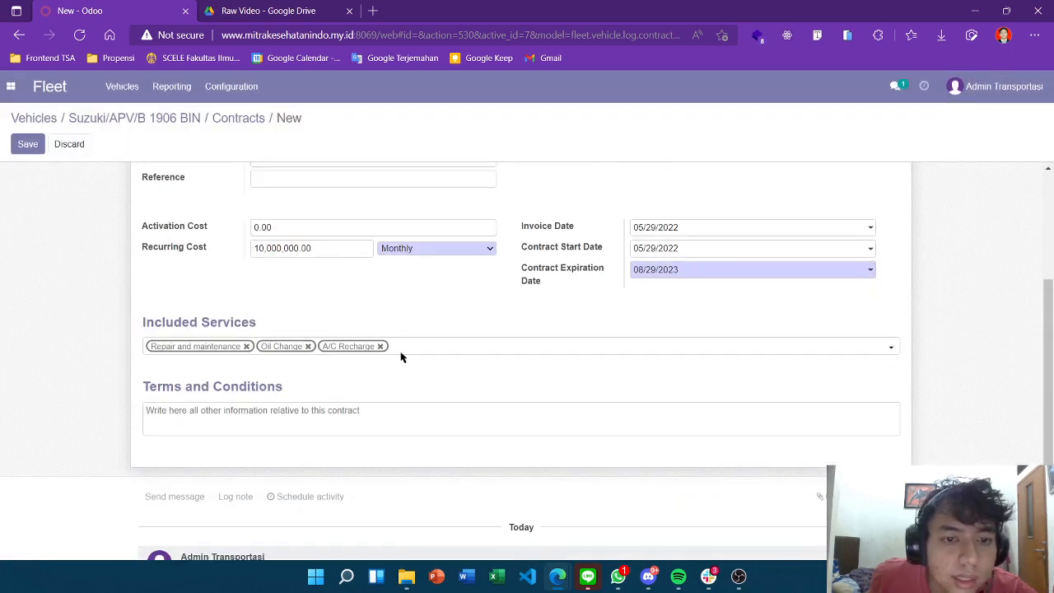
scroll(454, 346, up, 3)
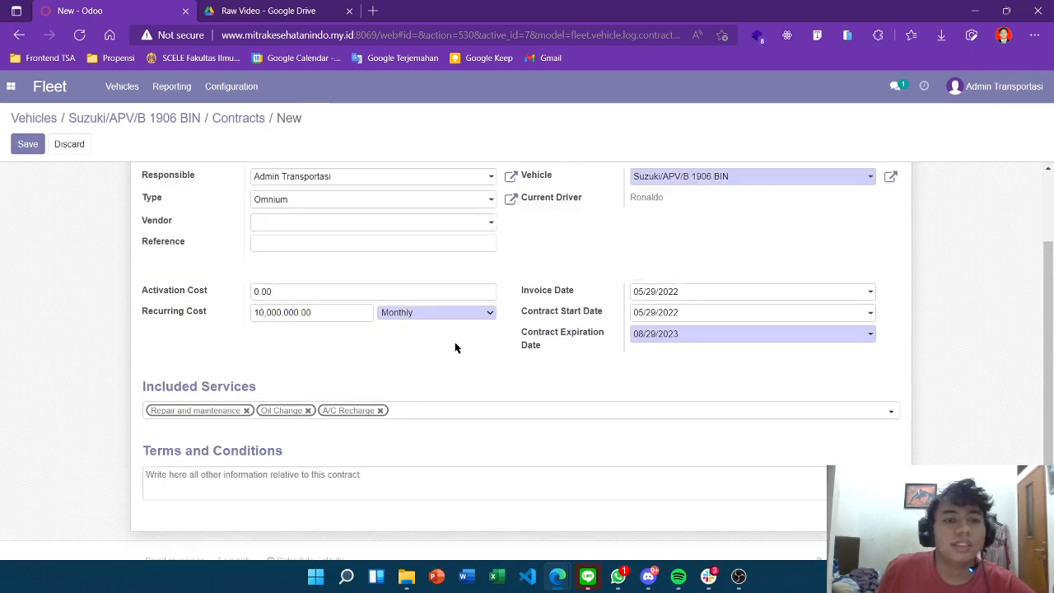
scroll(541, 359, down, 3)
scroll(541, 359, up, 3)
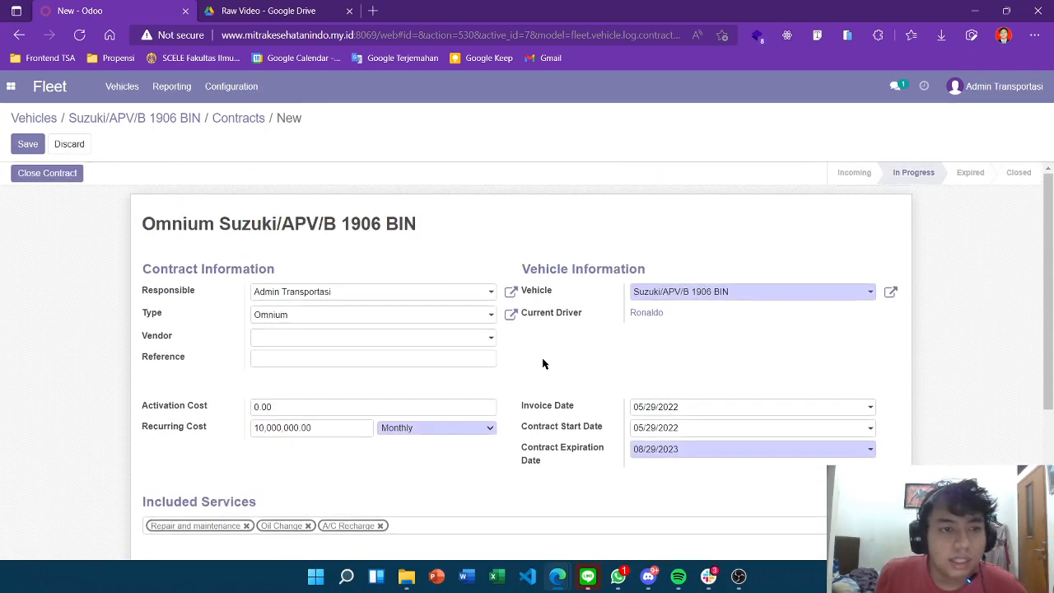
scroll(464, 325, down, 3)
scroll(464, 324, up, 3)
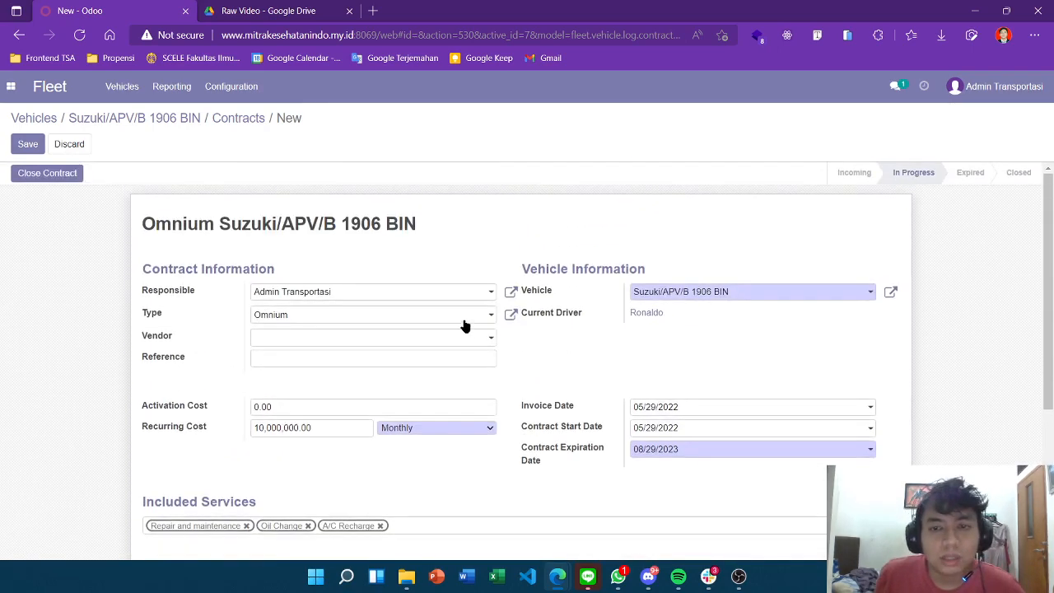
Save the Omnium contract and go back through the breadcrumbs to the Suzuki/APV/B 1906 BIN record
click(28, 146)
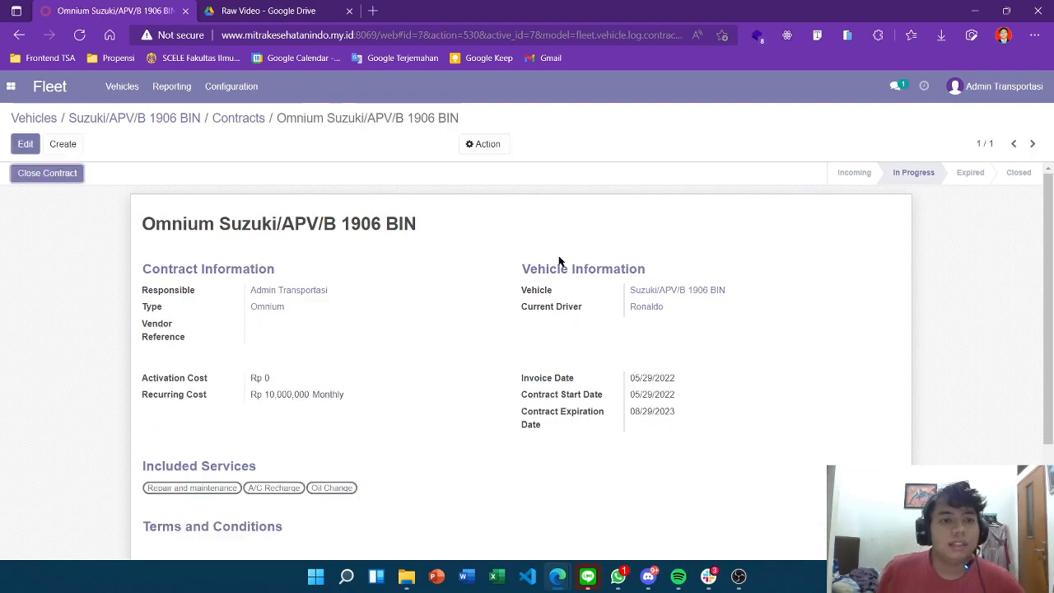
scroll(559, 261, down, 1)
scroll(559, 261, up, 1)
scroll(557, 261, down, 2)
scroll(556, 261, up, 2)
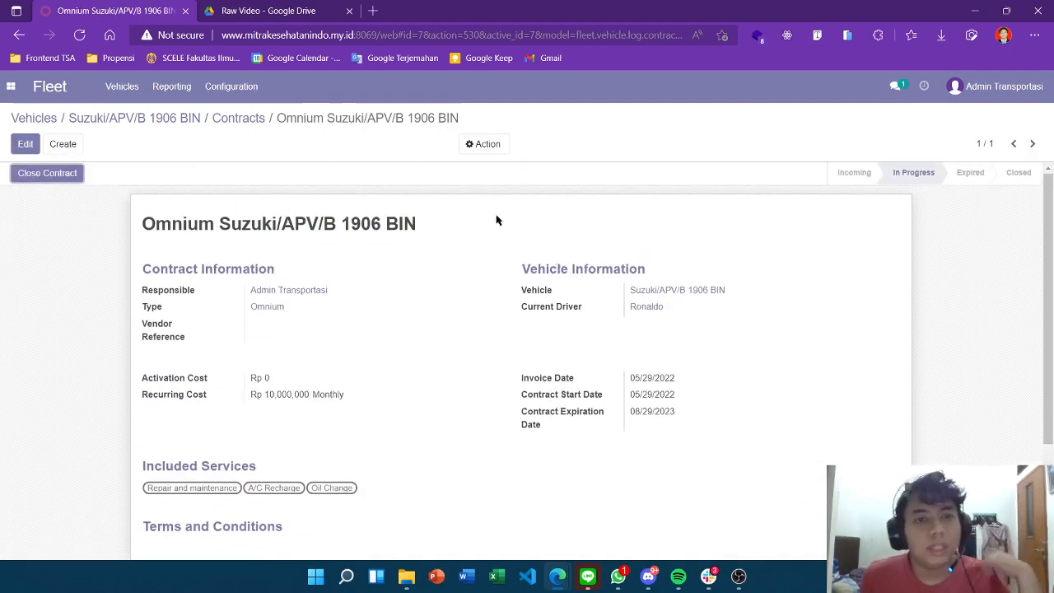
scroll(230, 127, down, 1)
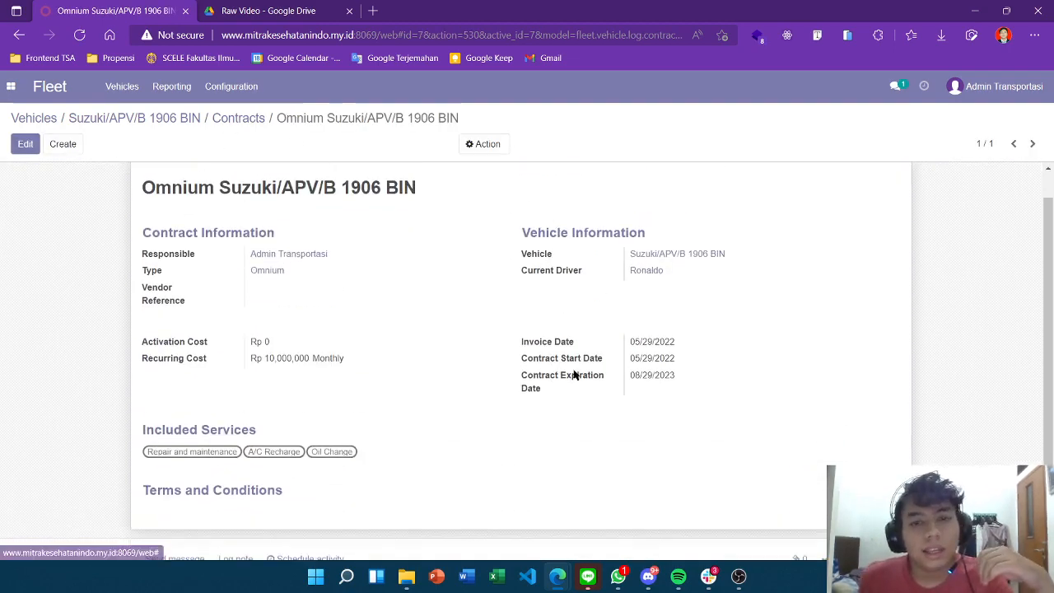
scroll(231, 223, up, 1)
click(234, 119)
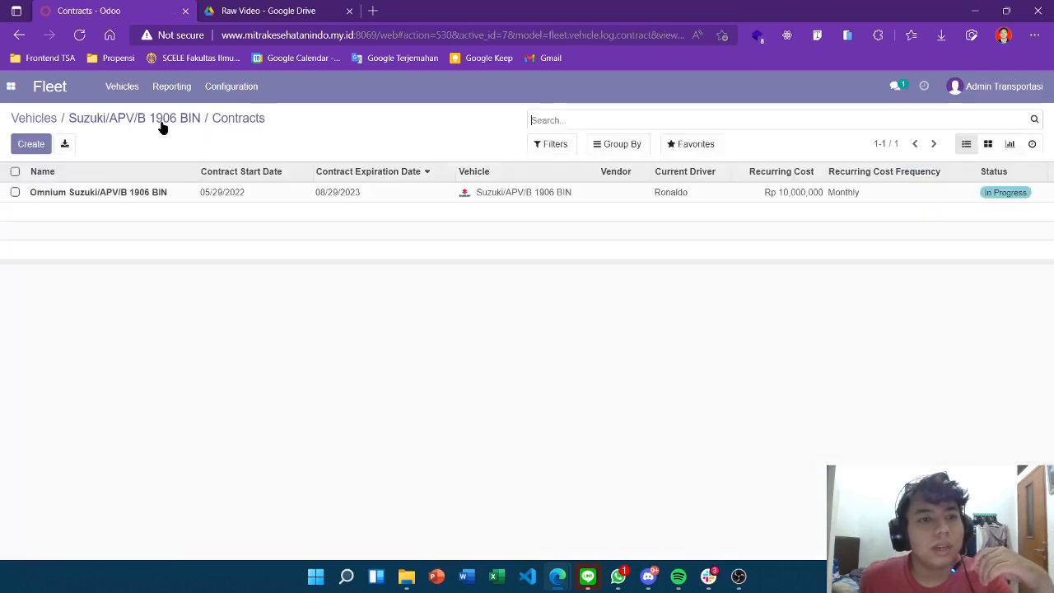
click(161, 117)
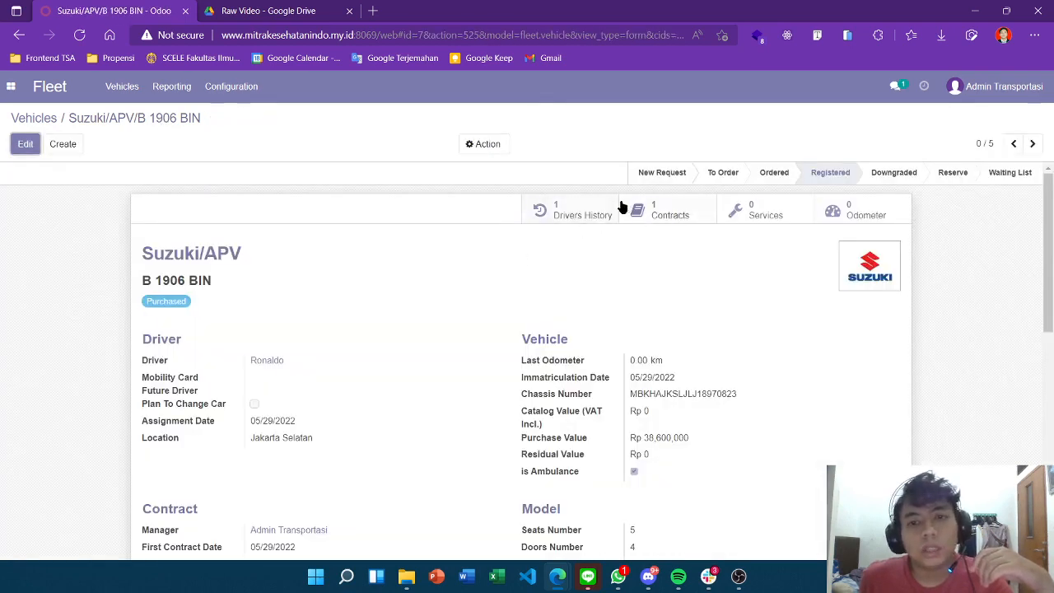
Open the Drivers History and the assignment log entry's empty Attachments page
click(577, 211)
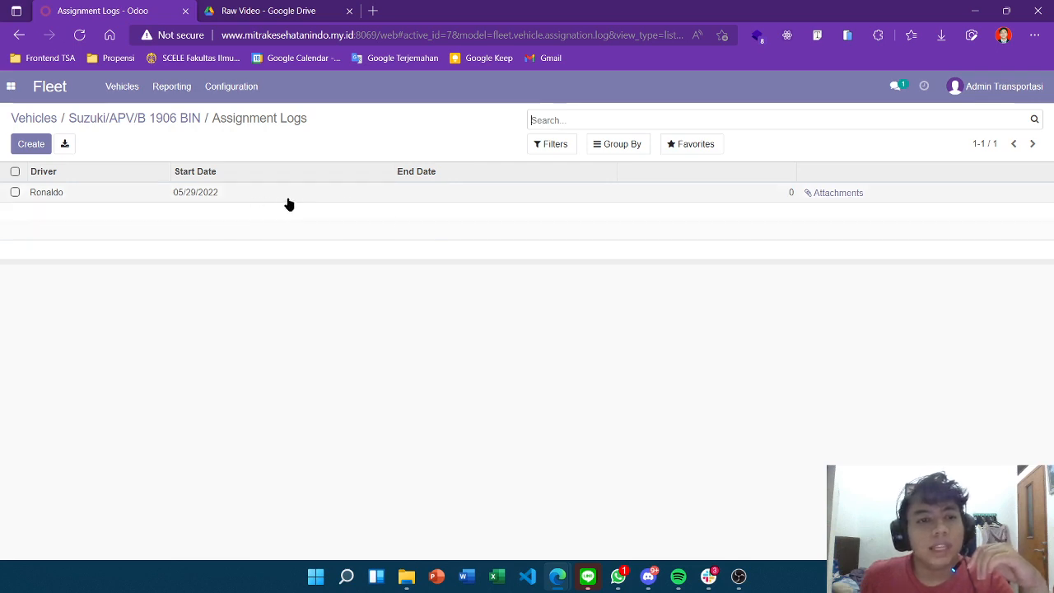
click(847, 193)
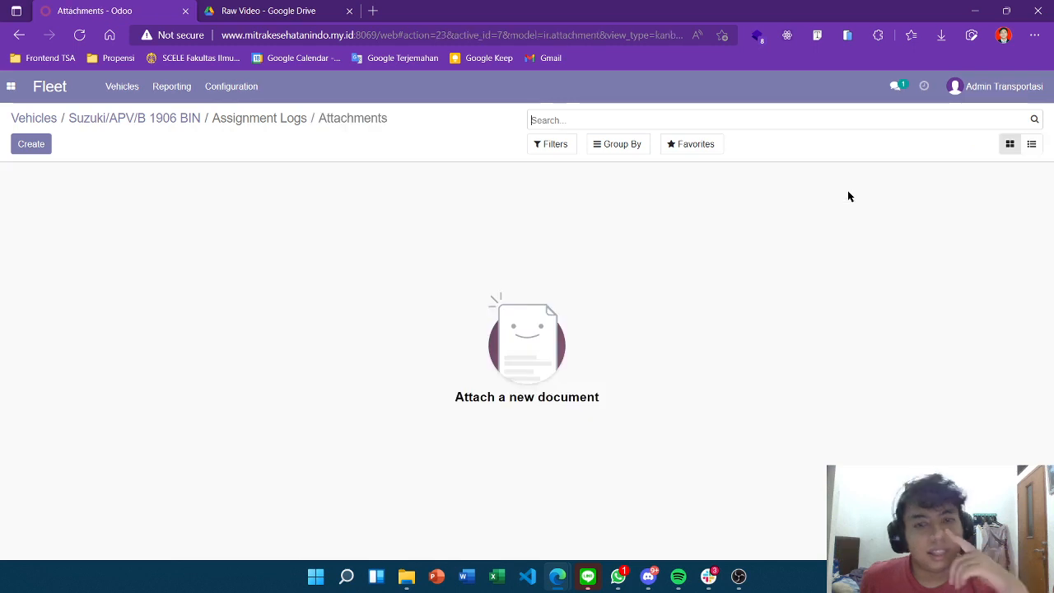
Create a URL-type attachment named 'Jemput di Galaxy', then open a new browser tab
click(45, 156)
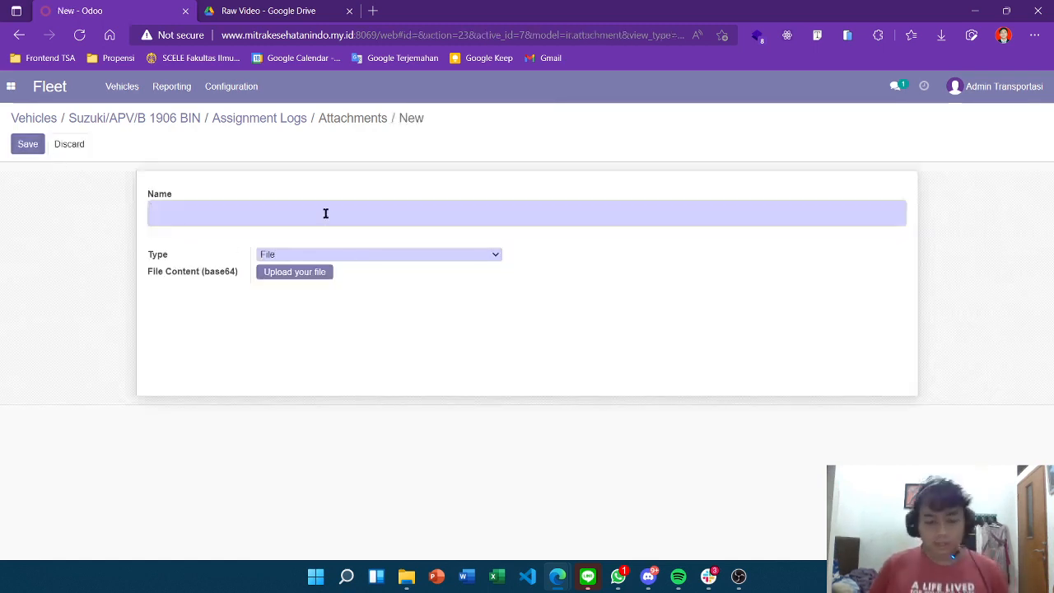
text(Jempu)
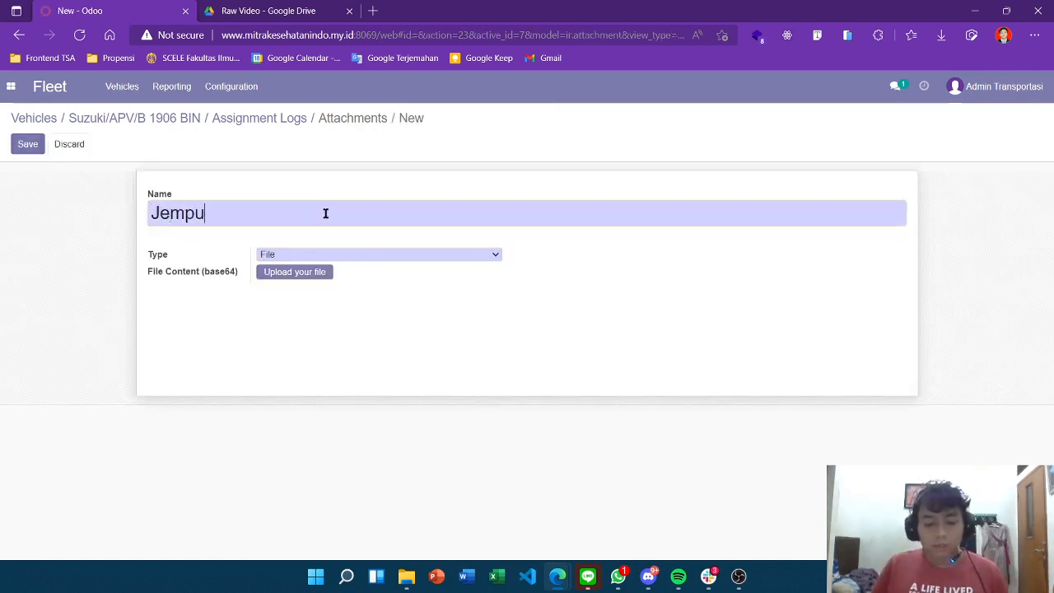
text(t di Galaxy)
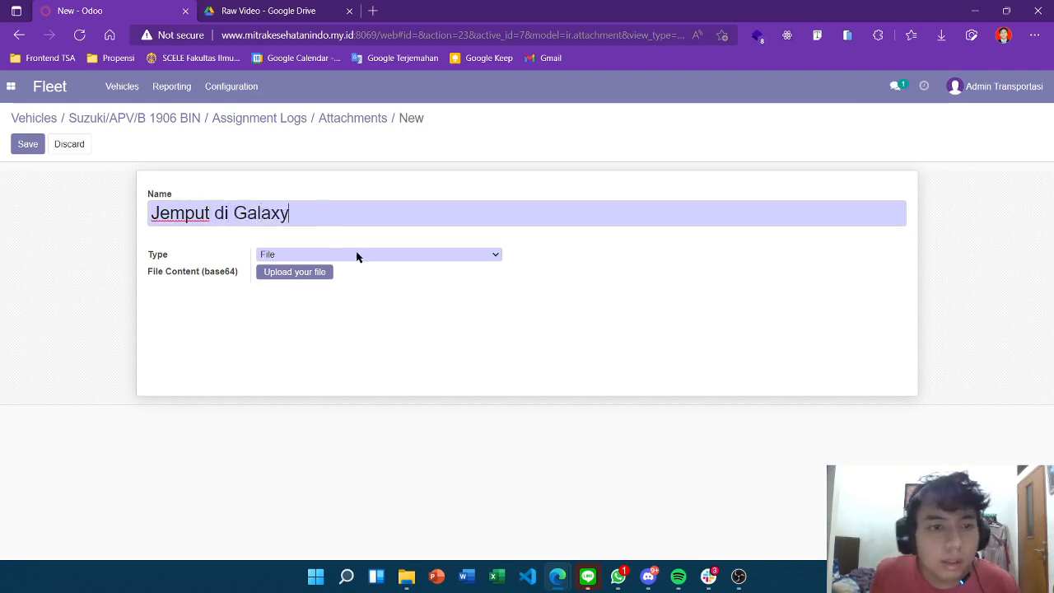
click(356, 257)
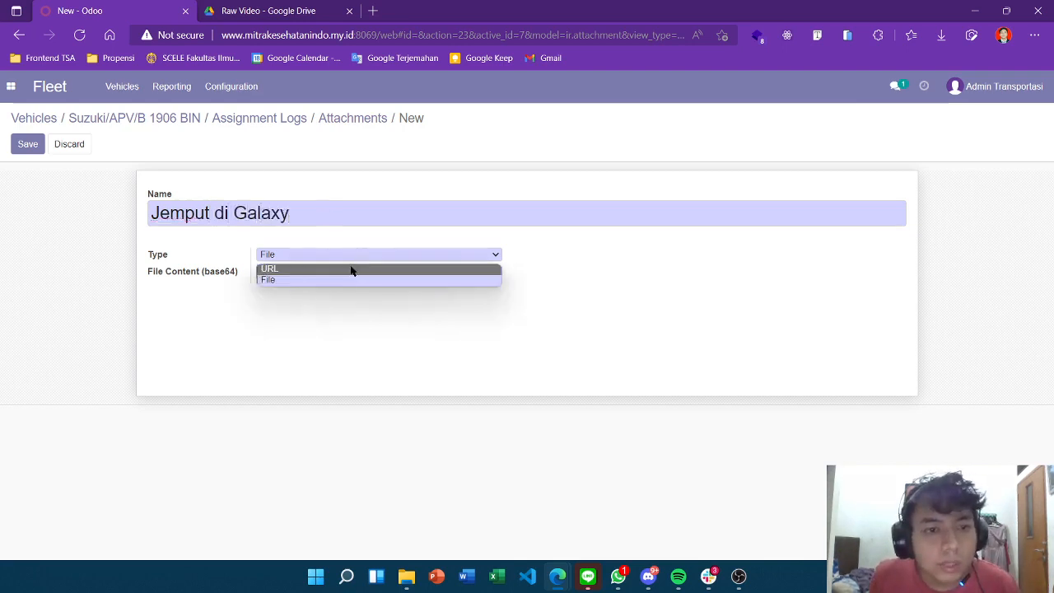
click(352, 268)
click(373, 10)
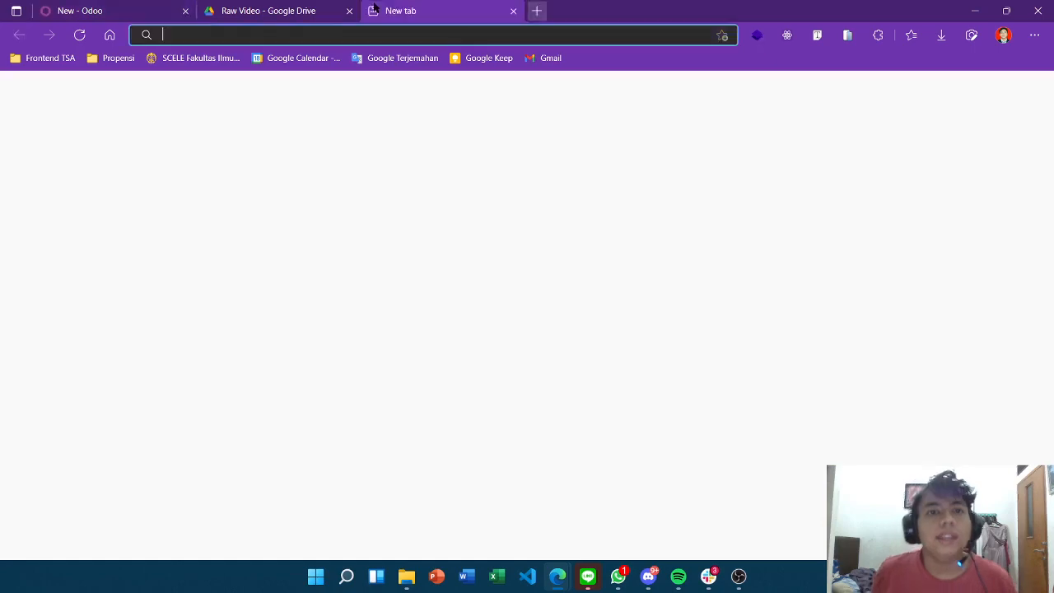
Search for 'map galaxy' then 'bekasi galaxy' and get directions to Grand Galaxy Park
text(map galaxy)
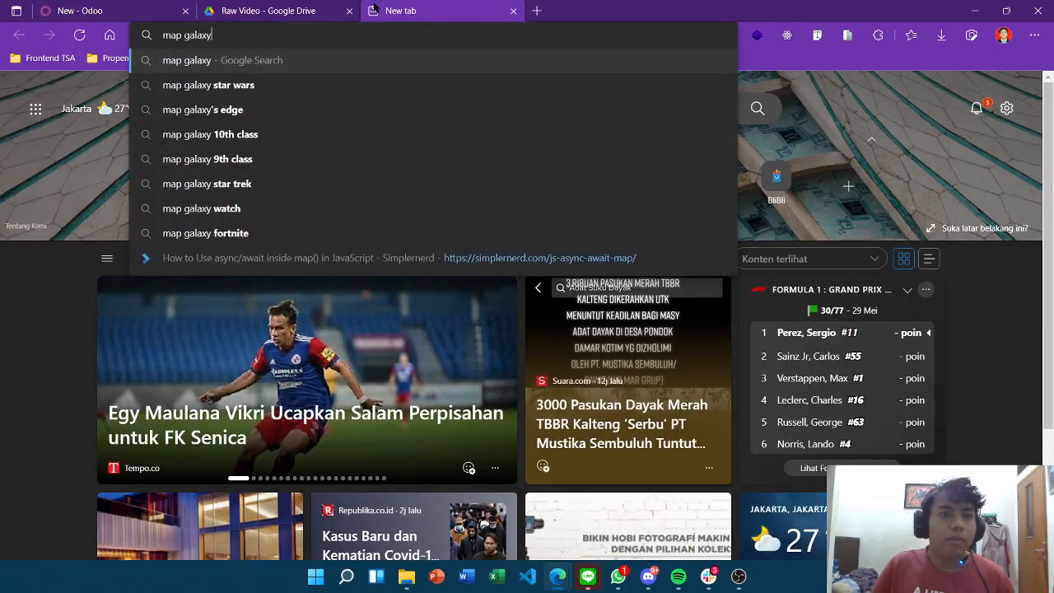
key(Return)
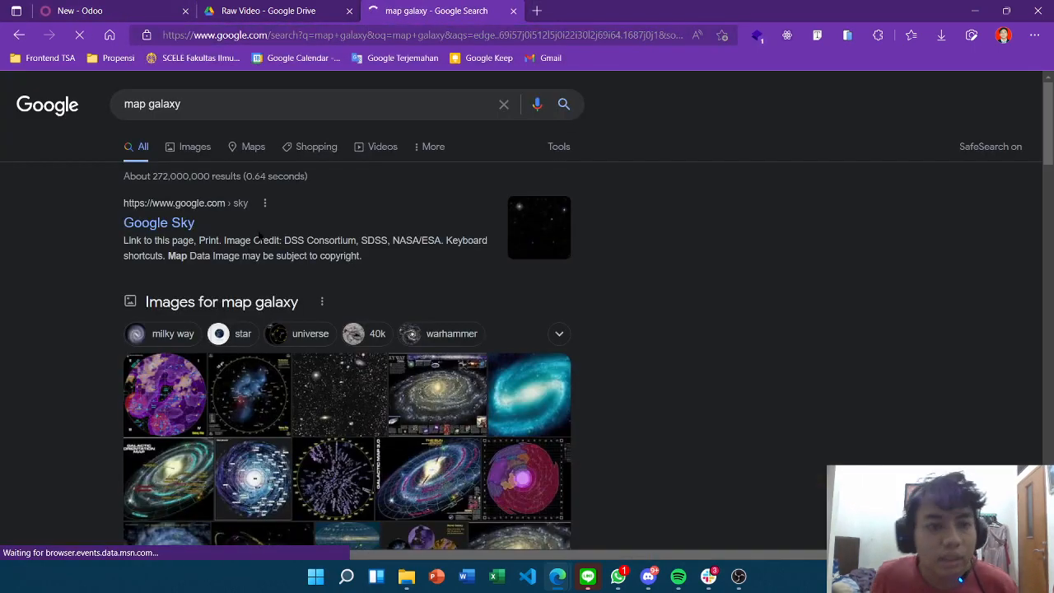
click(317, 36)
text(bekasi gala)
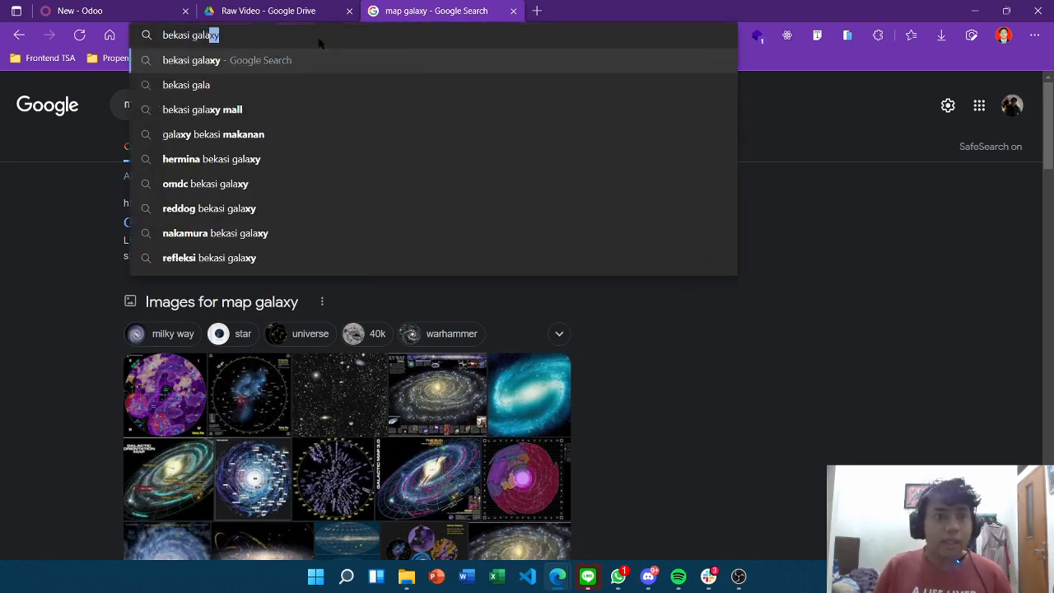
key(Return)
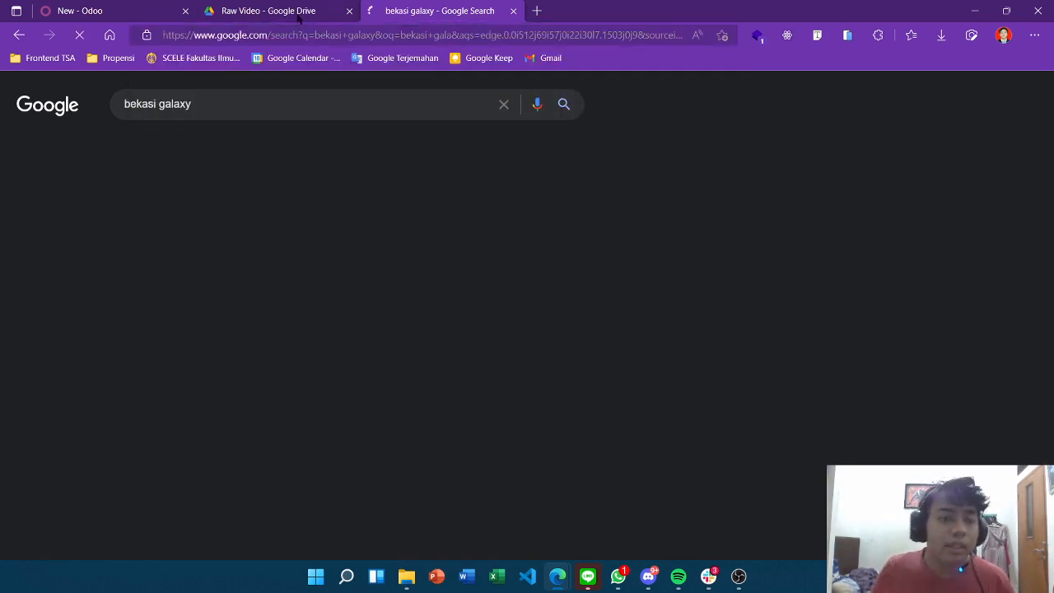
scroll(770, 333, down, 2)
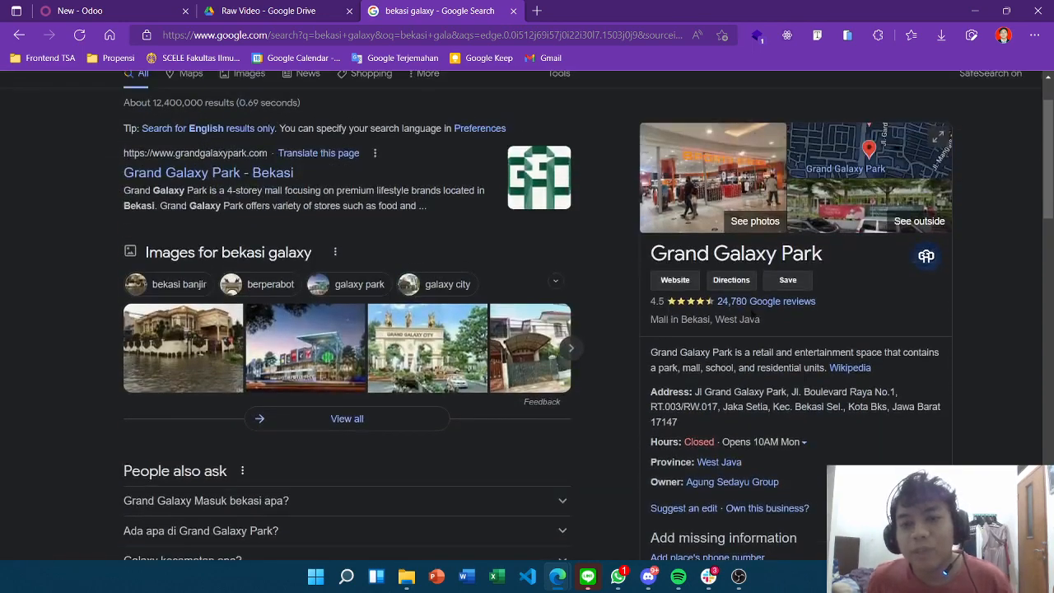
click(732, 280)
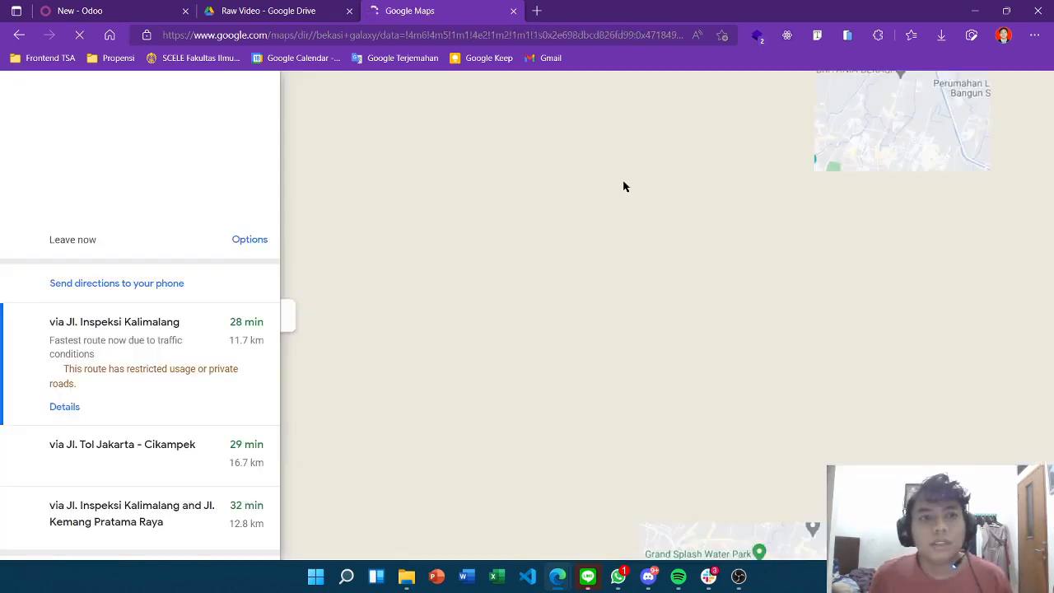
click(514, 37)
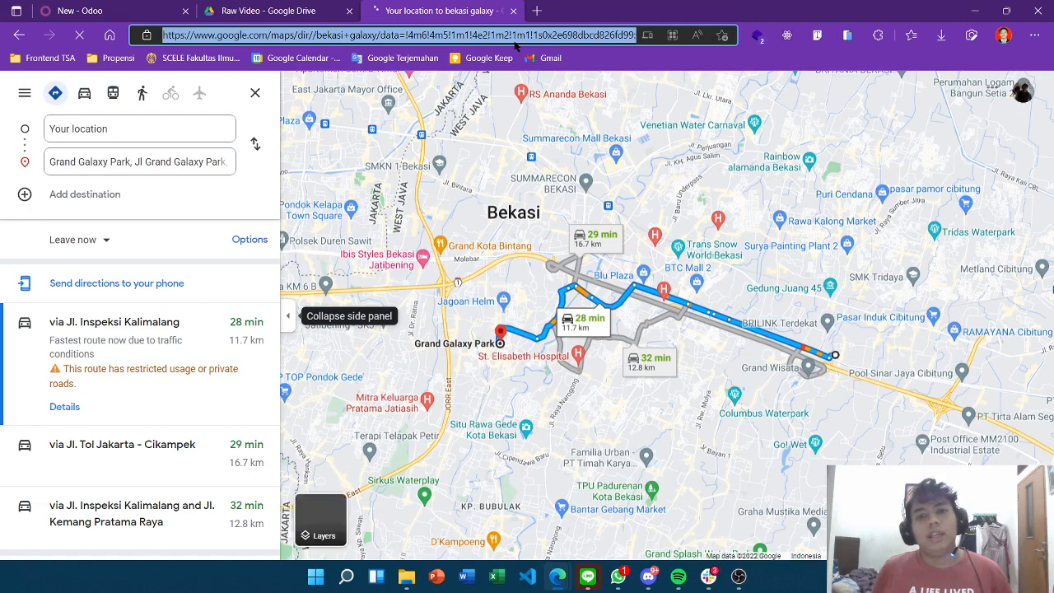
click(131, 163)
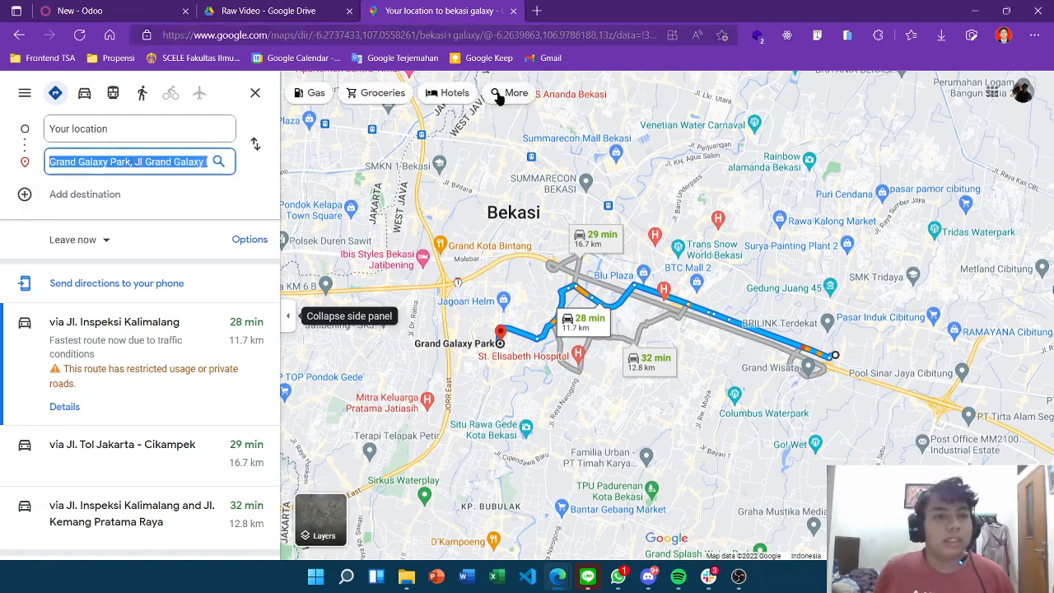
Reopen the Grand Galaxy Park directions, copy the page link, and return to Odoo
key(alt+Left)
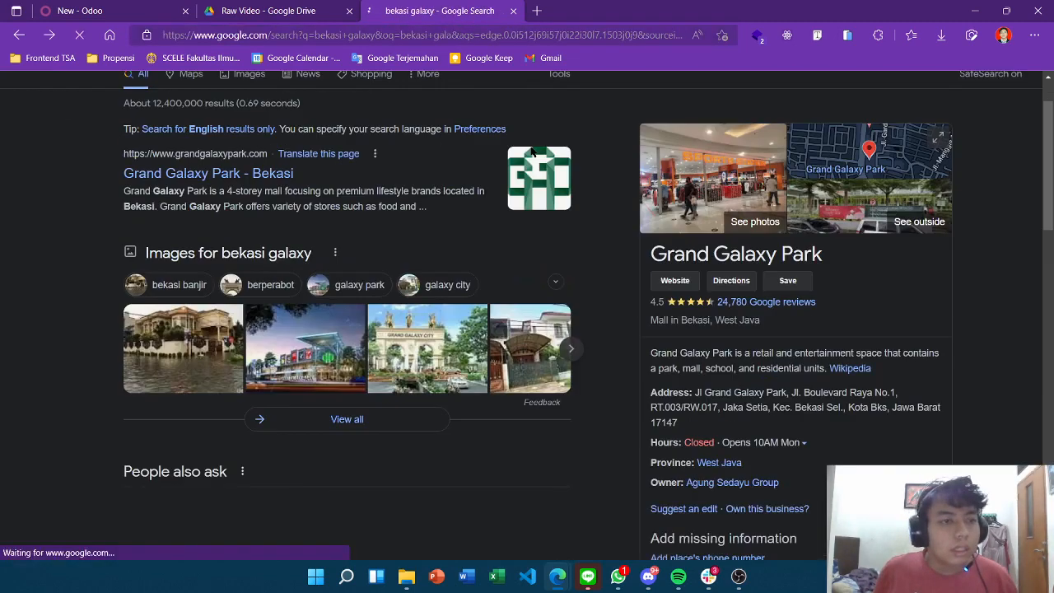
scroll(796, 391, down, 1)
scroll(781, 412, up, 2)
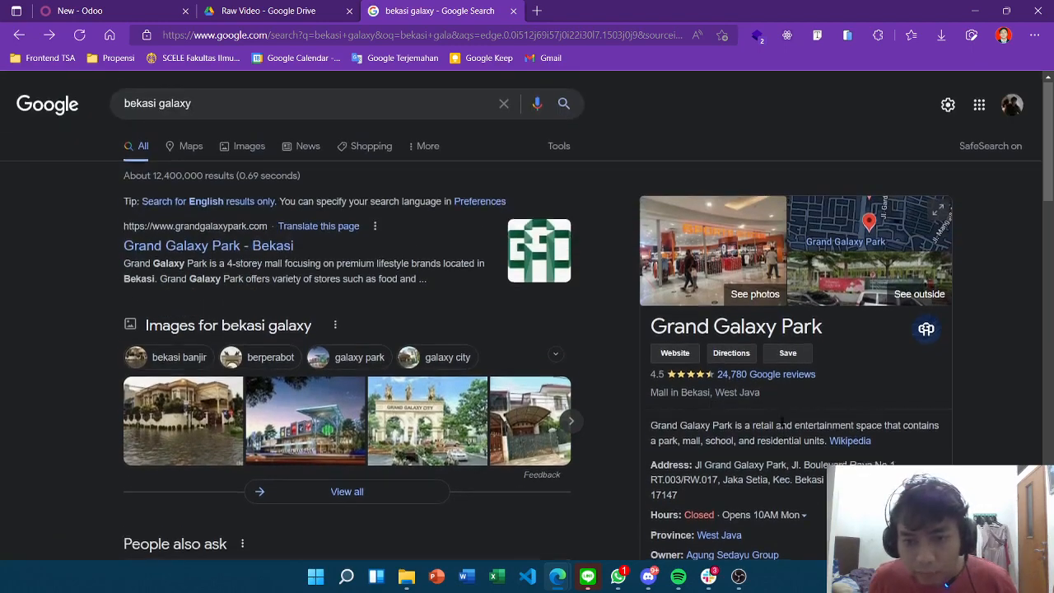
scroll(774, 408, down, 3)
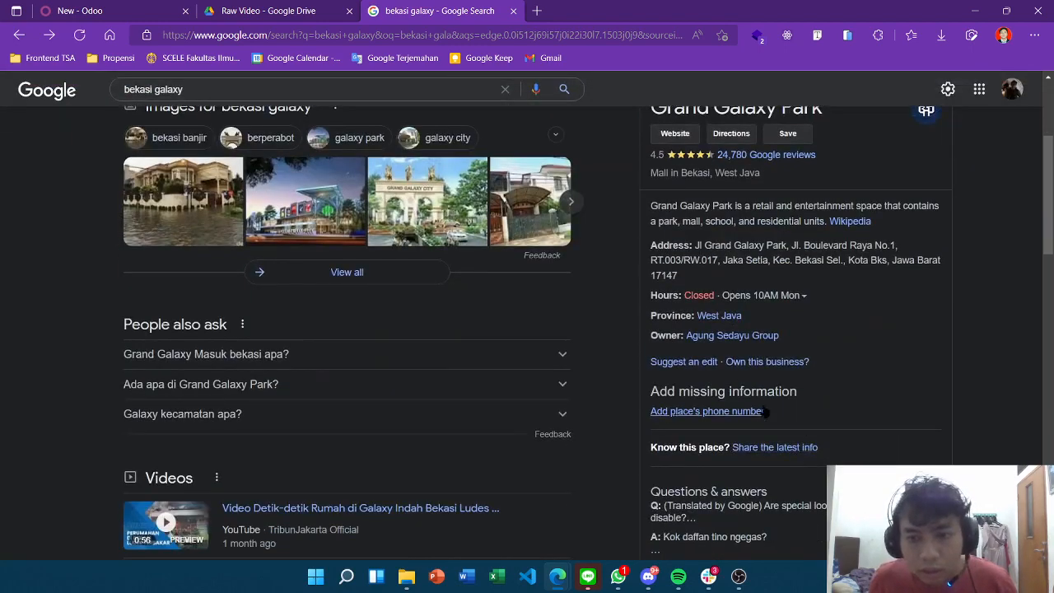
scroll(724, 412, up, 3)
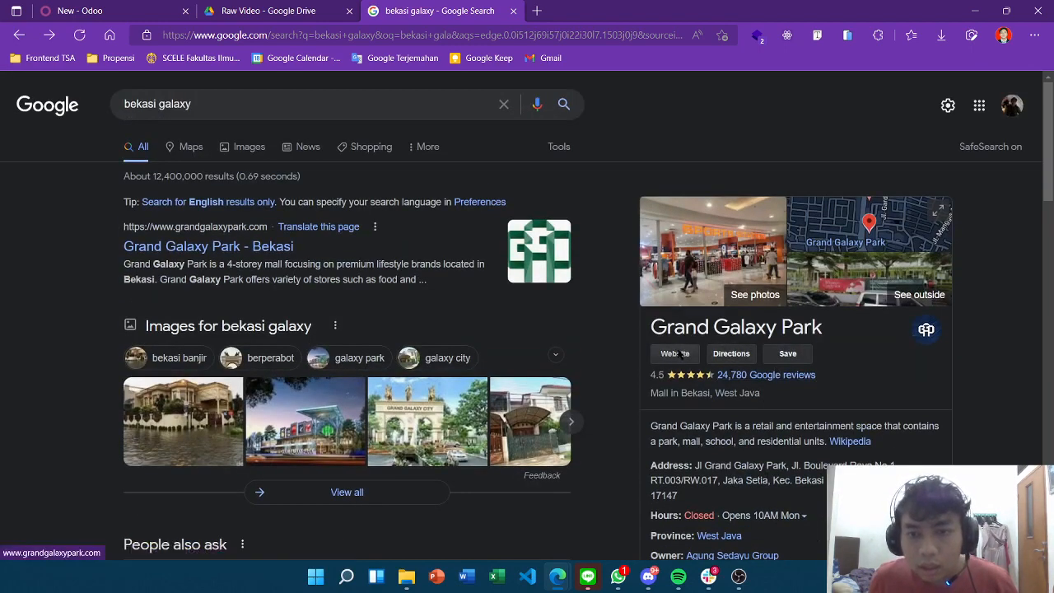
click(724, 354)
click(482, 35)
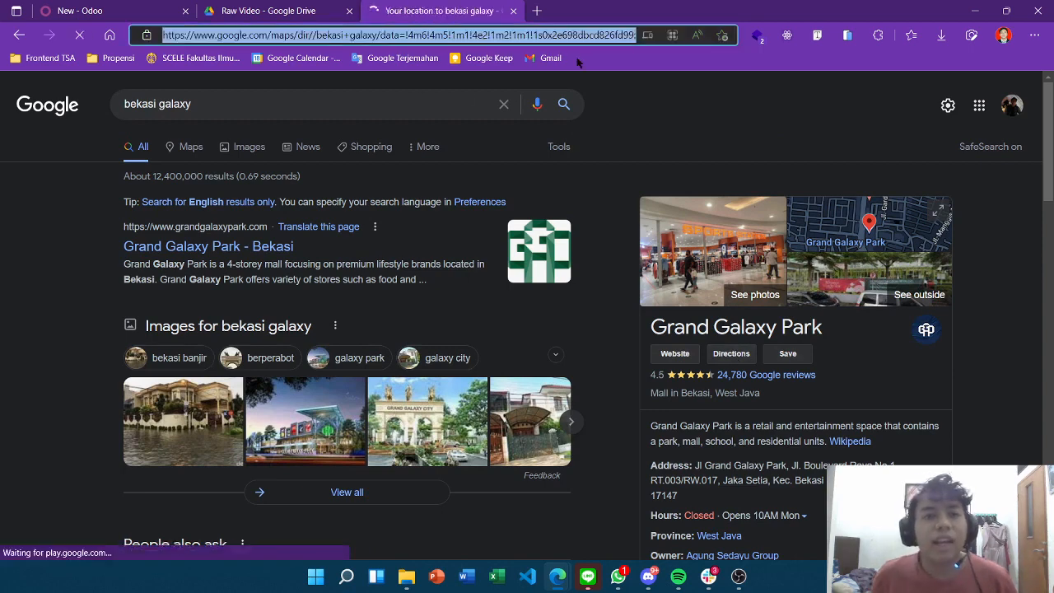
click(85, 8)
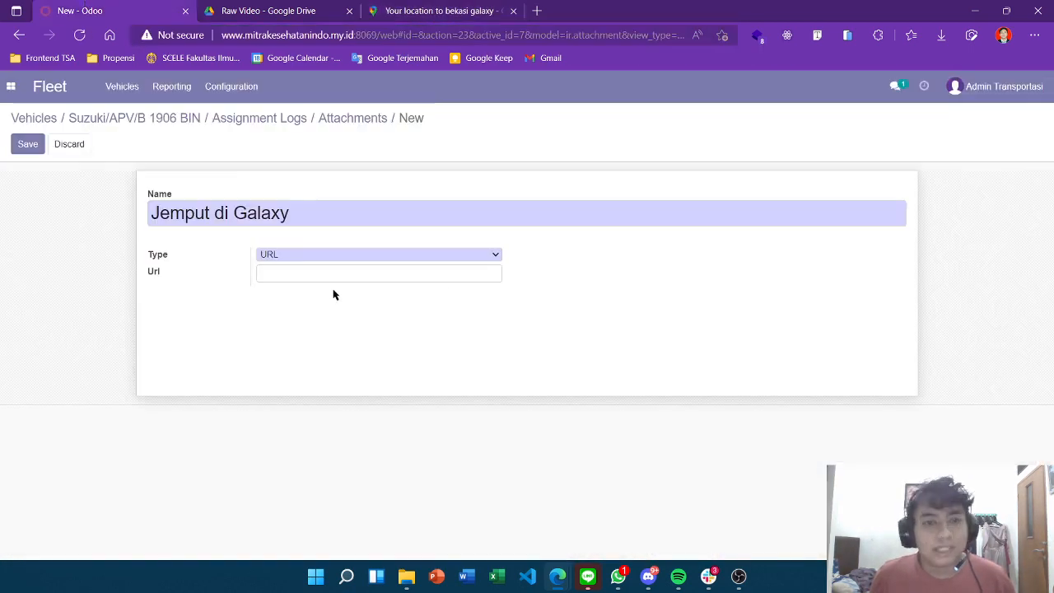
Save the Google Maps route as URL attachment 'Jemput di Galaxy keadaan darurat' and return to Assignment Logs
click(324, 274)
key(ctrl+v)
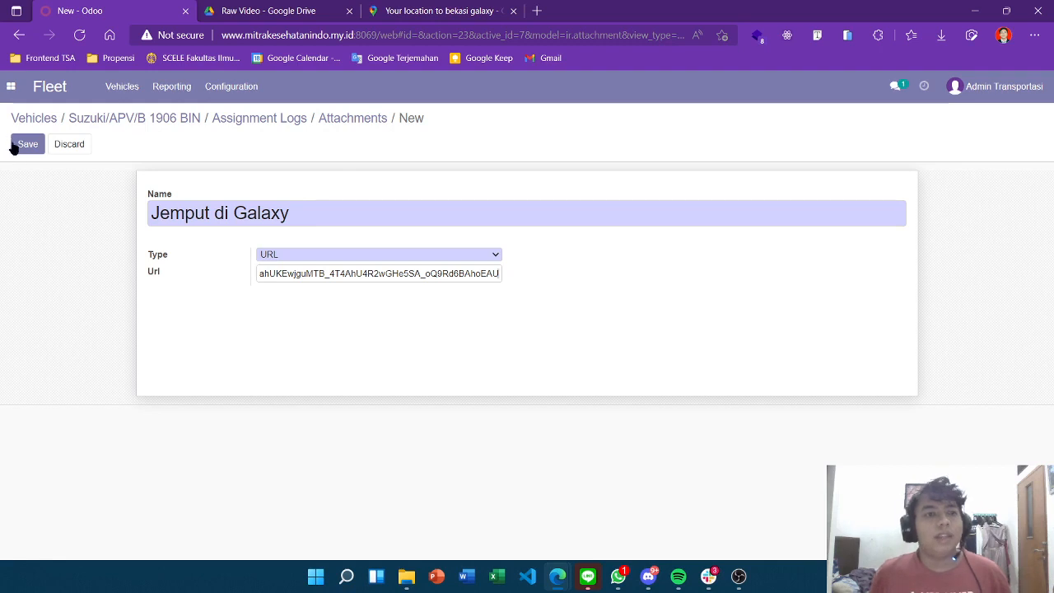
click(310, 210)
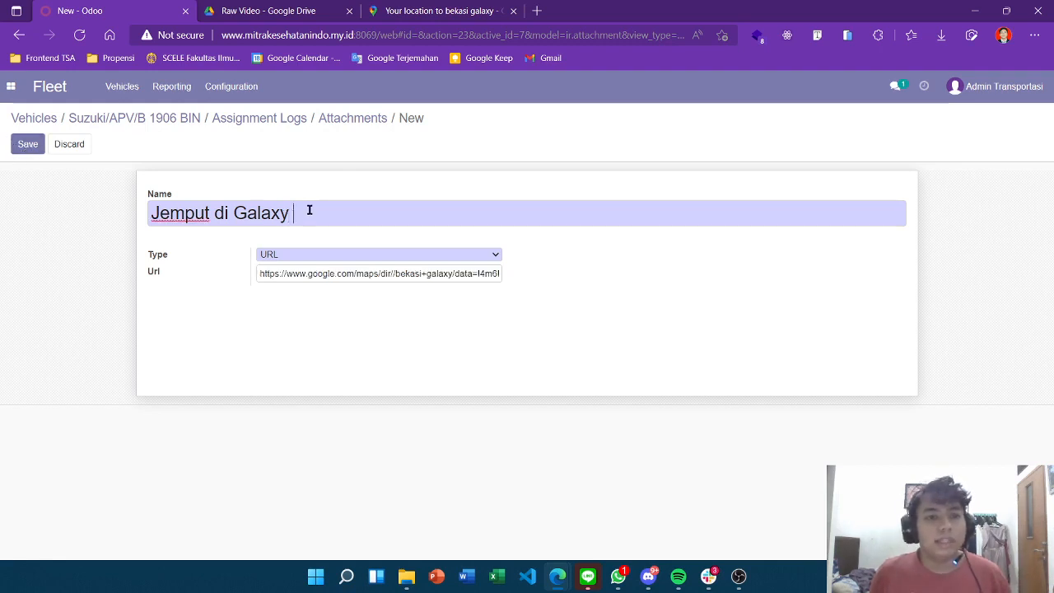
text(keadaa)
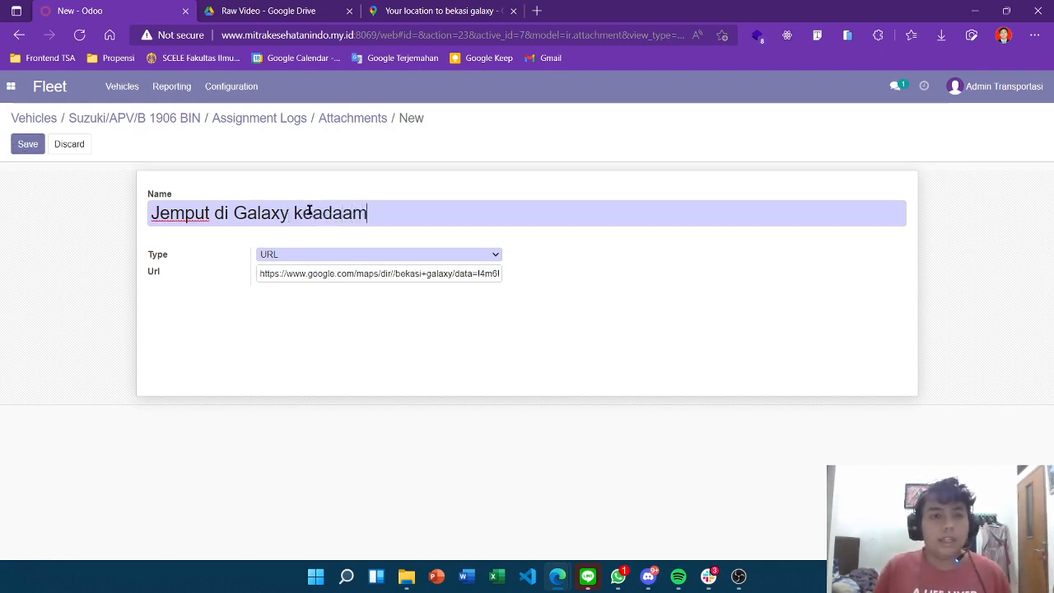
text(n darurat)
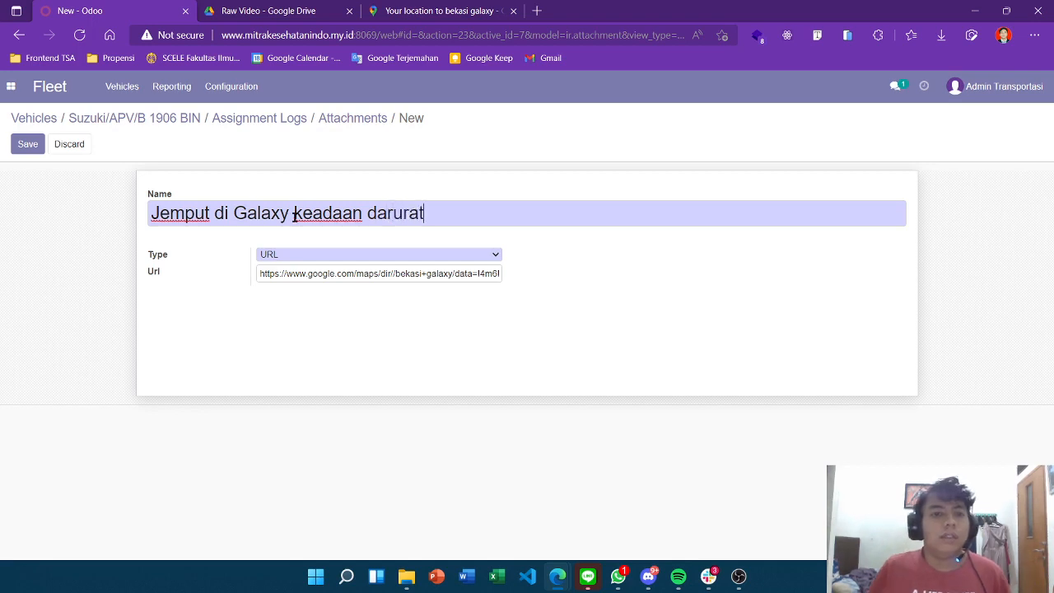
click(27, 144)
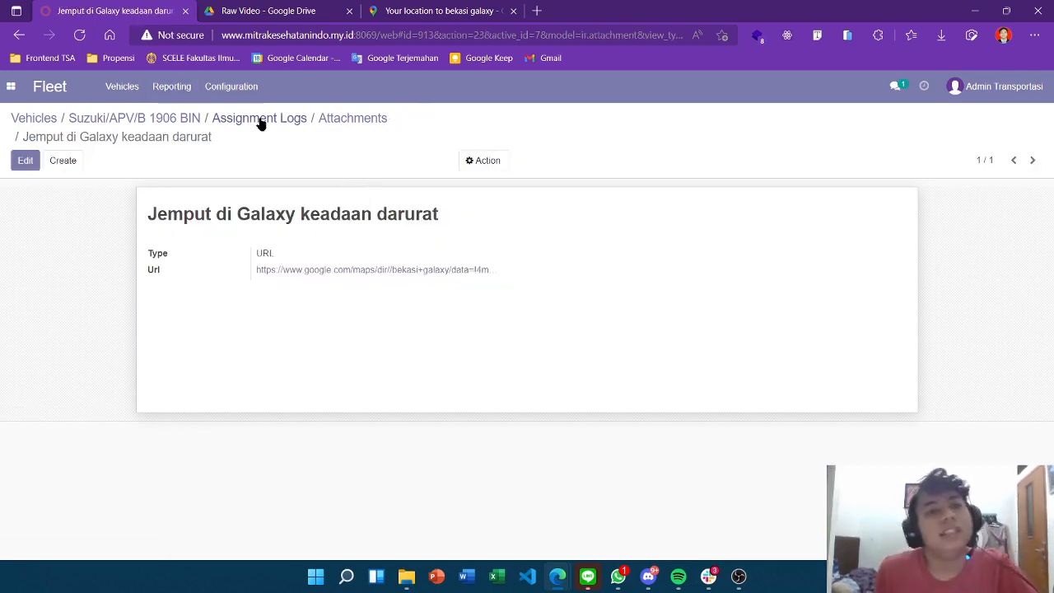
click(362, 124)
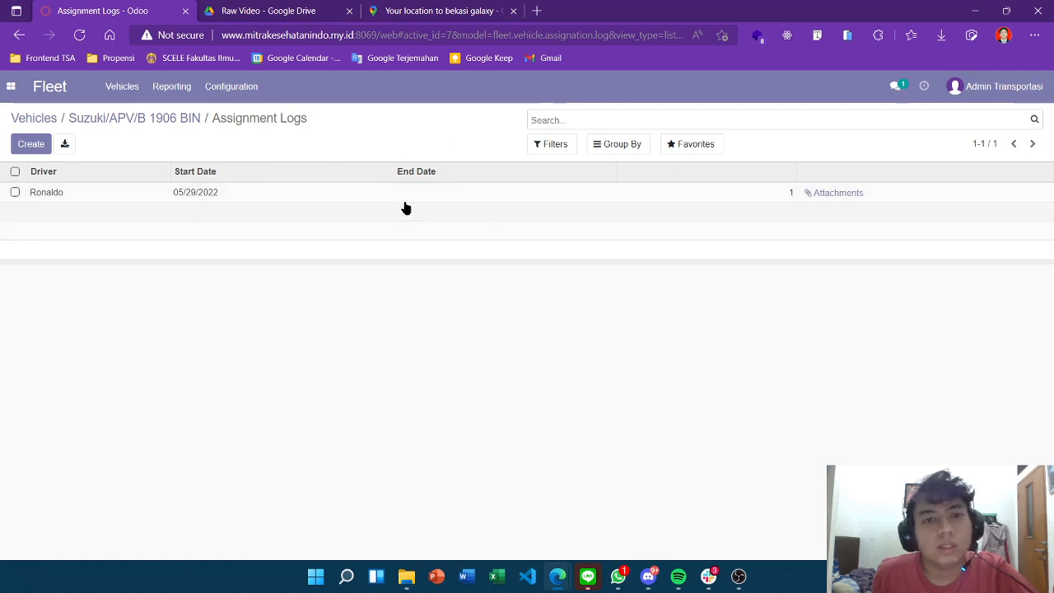
Give the assignment log an End Date of 05/29/2022, save it, and return to B 1906 BIN
click(215, 193)
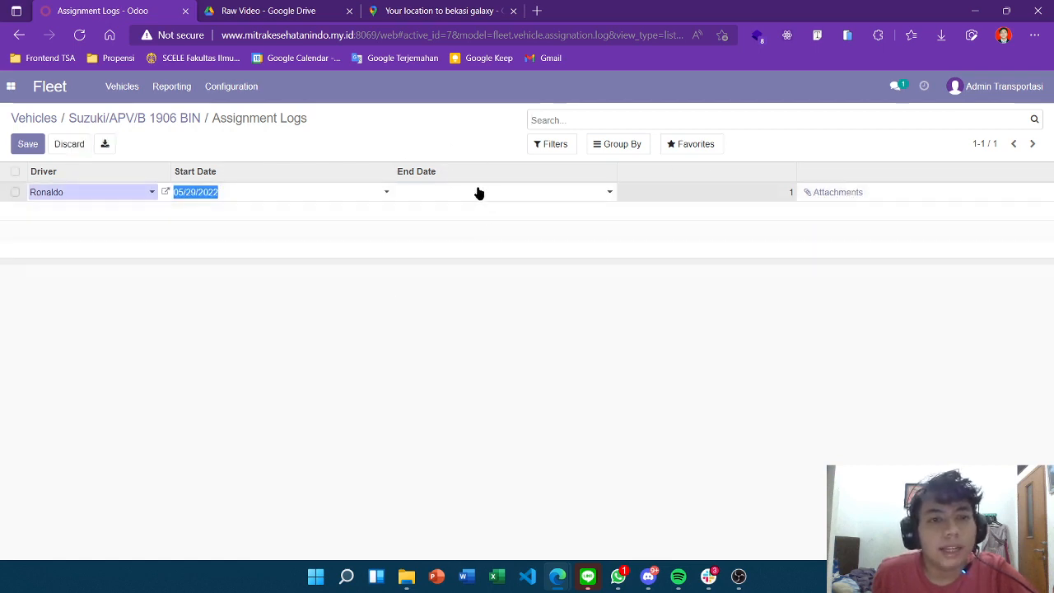
click(603, 192)
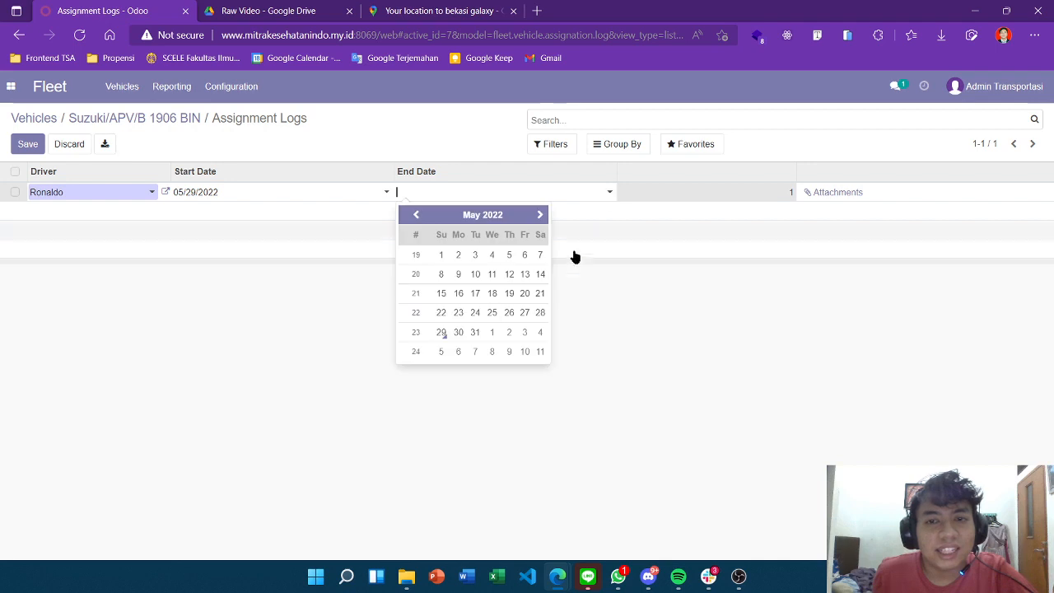
click(444, 337)
click(769, 352)
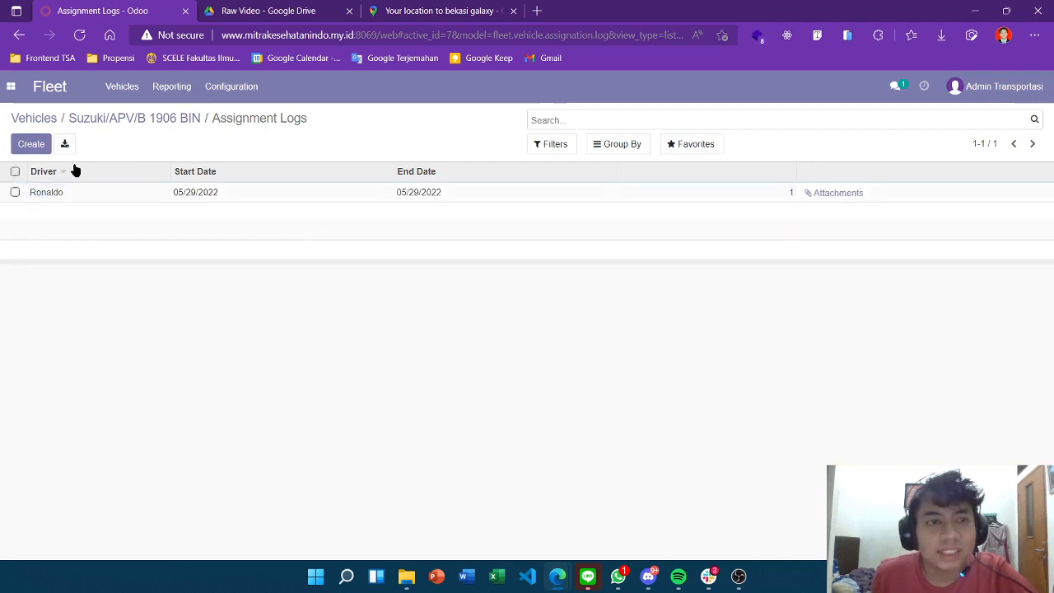
click(152, 121)
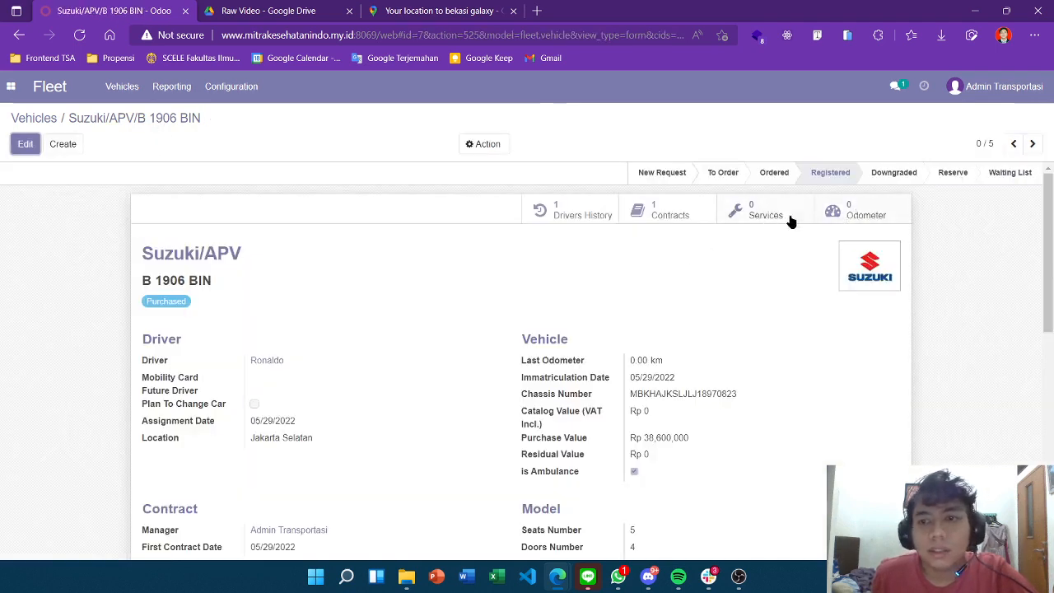
click(861, 216)
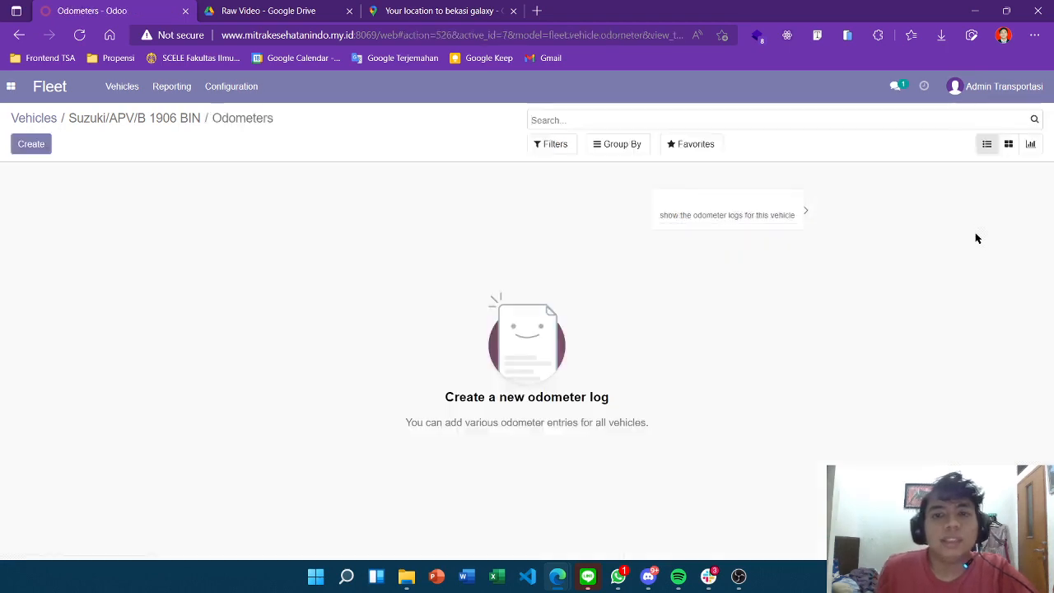
click(25, 148)
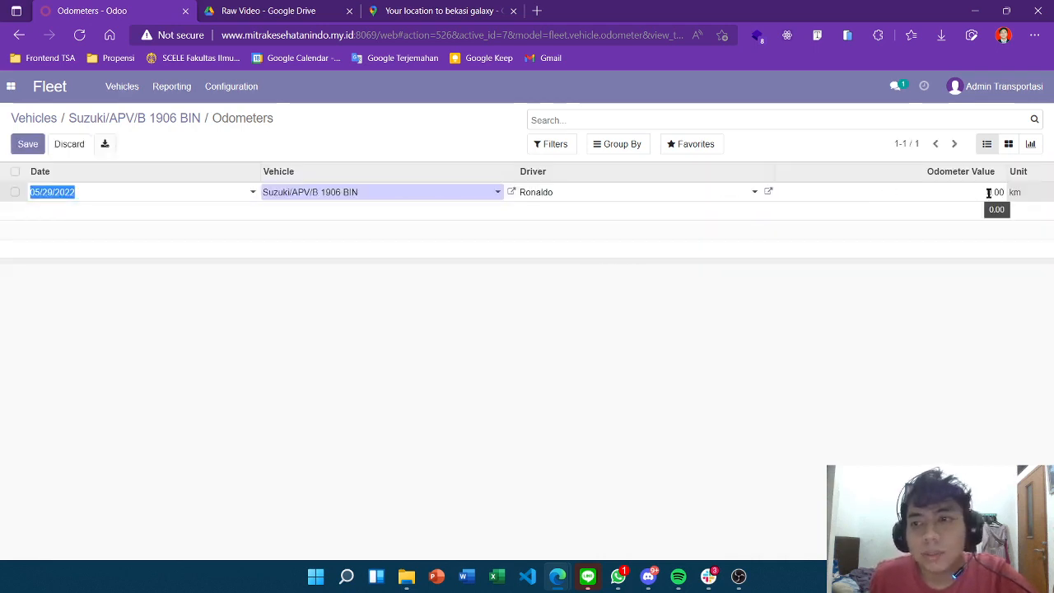
click(989, 192)
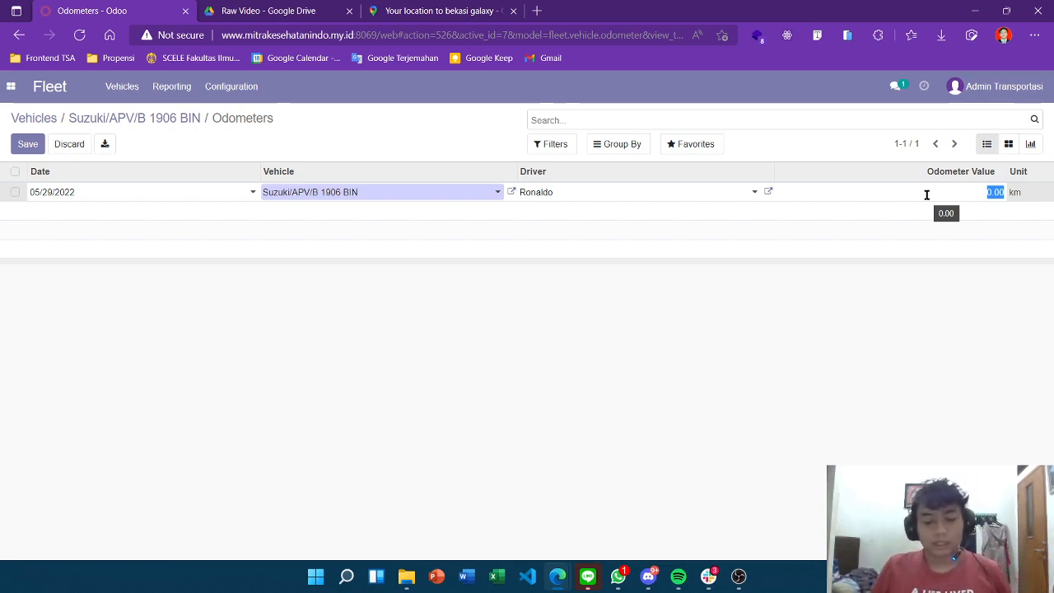
text(10)
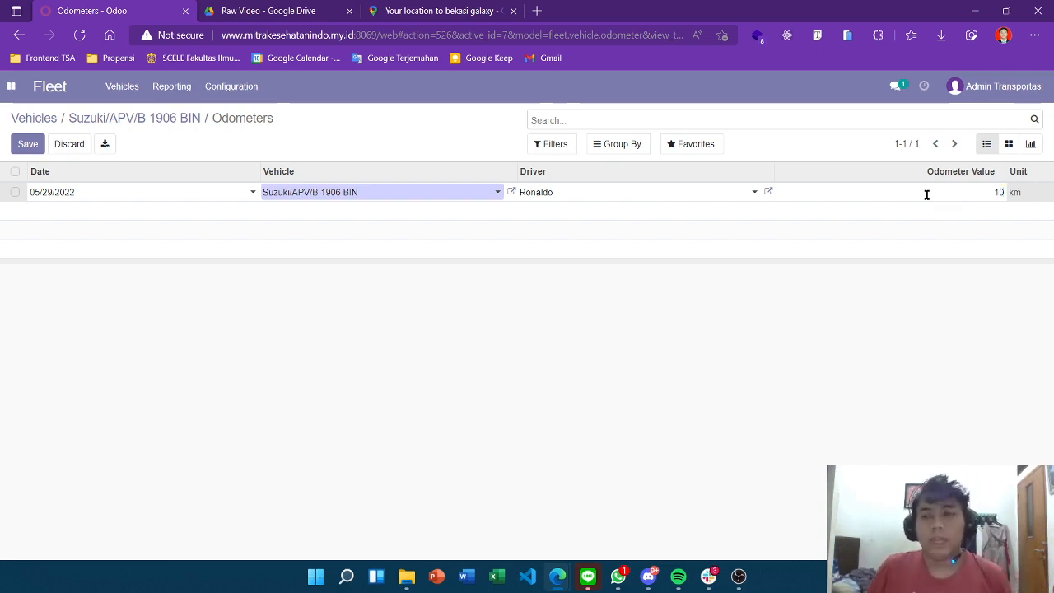
click(758, 400)
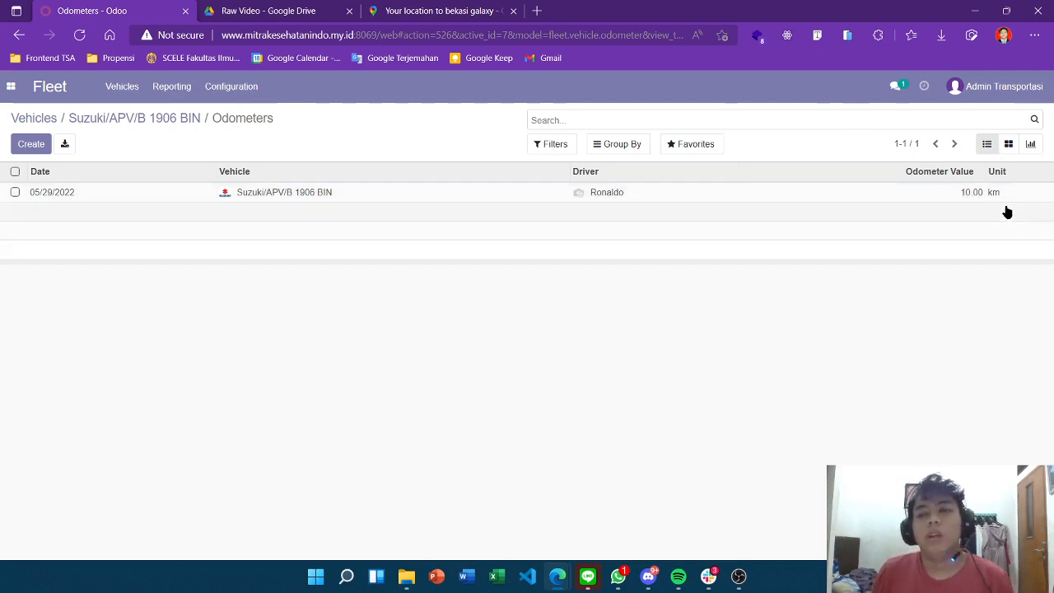
click(37, 120)
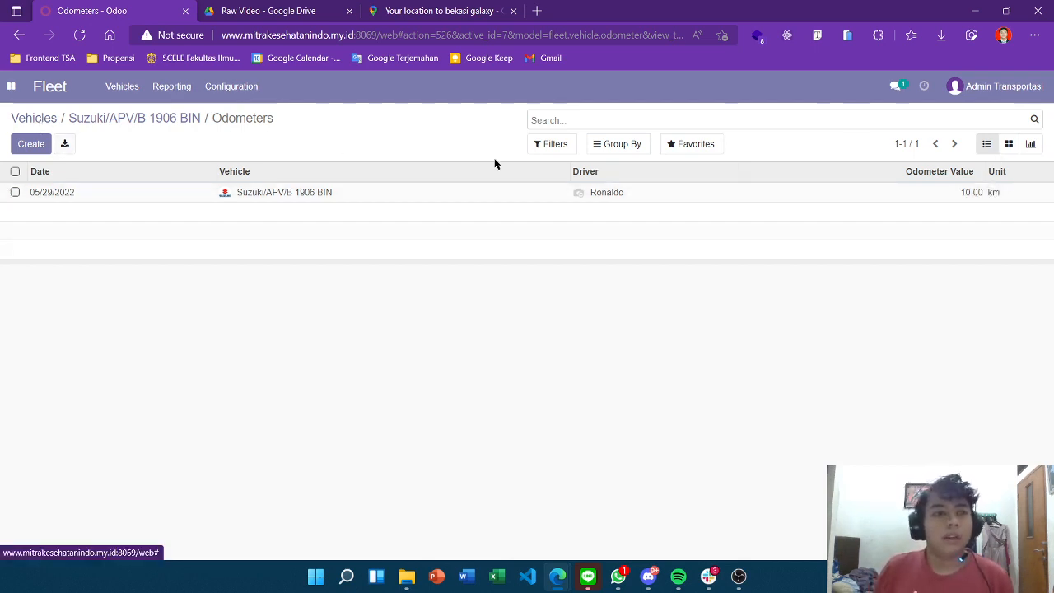
scroll(724, 290, up, 1)
Review the Fleet Vehicles board by stage: five Registered vehicles, one Downgraded
scroll(851, 349, down, 2)
scroll(852, 349, up, 2)
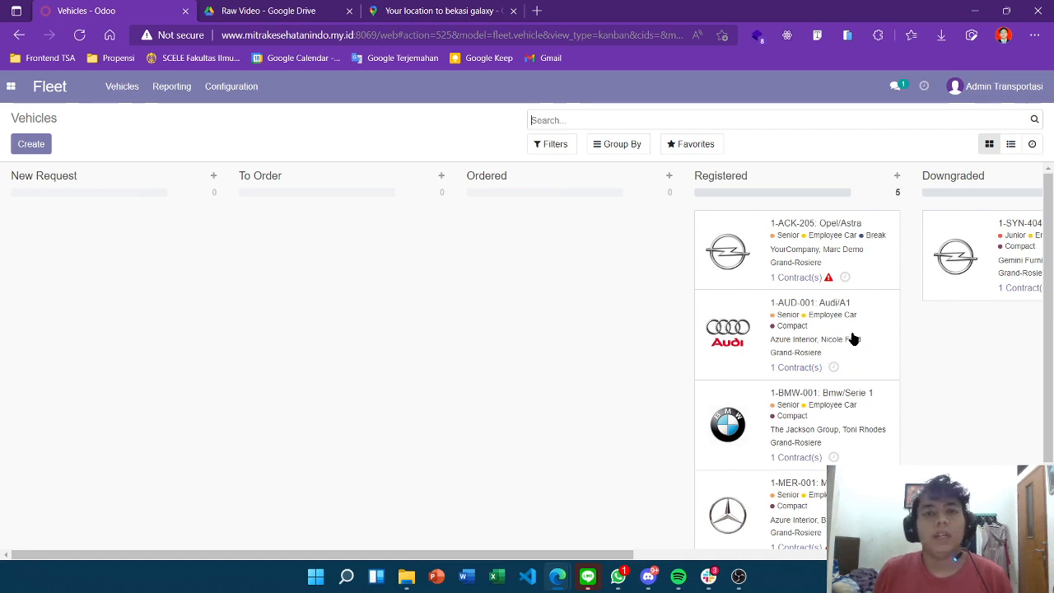
click(738, 576)
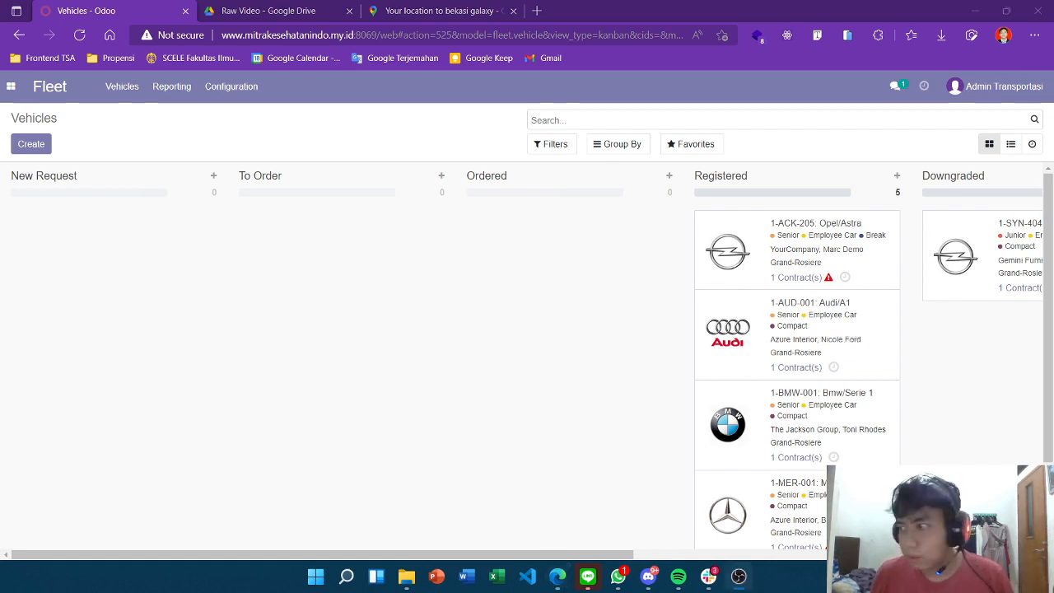